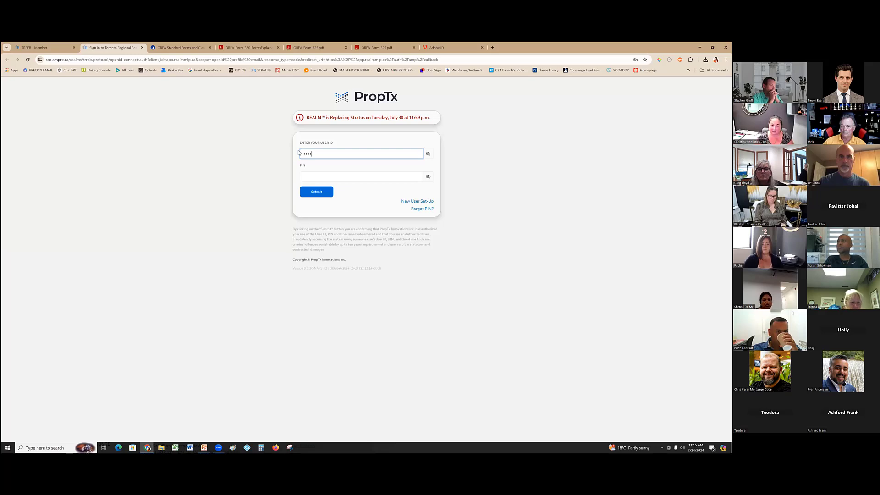
# Sign in to PropTx with the user ID, the PIN and the emailed authorization code
pyautogui.press('Tab')
pyautogui.write('••••')
pyautogui.press('Return')
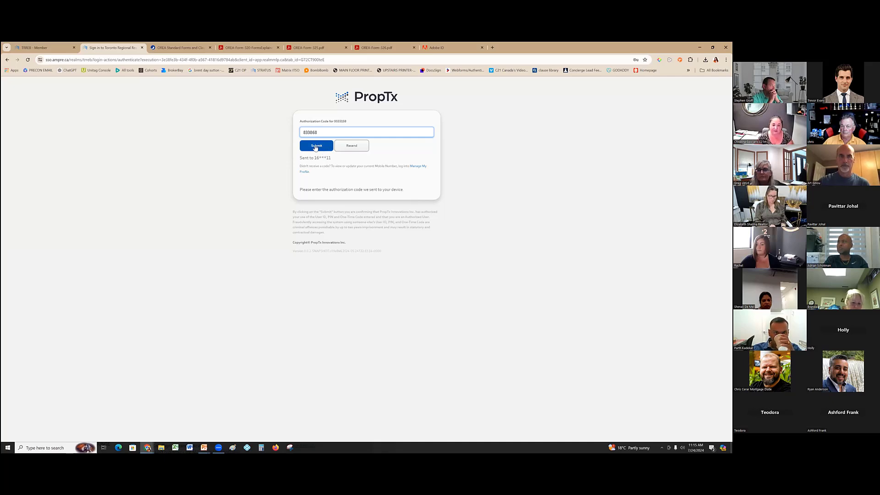
pyautogui.click(316, 146)
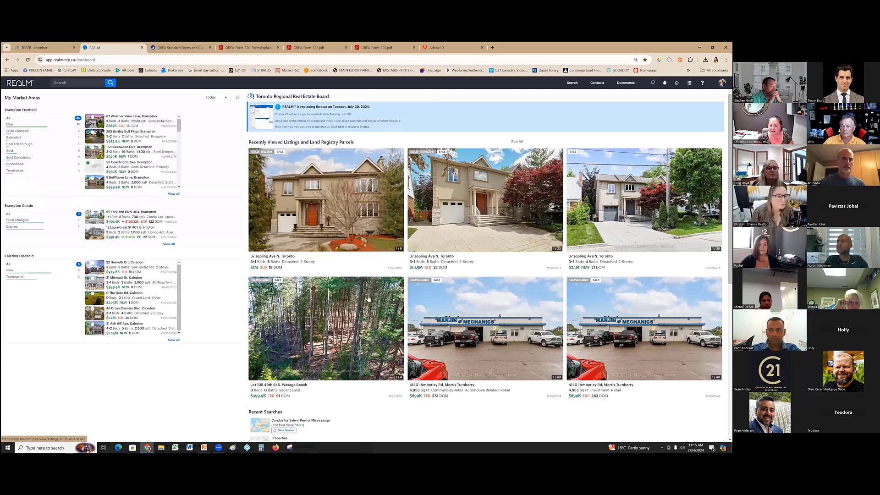
# Scroll down the dashboard to review Recent Searches and Saved Lists, then scroll back up
pyautogui.scroll(-1, 367, 303)
pyautogui.scroll(-2, 362, 313)
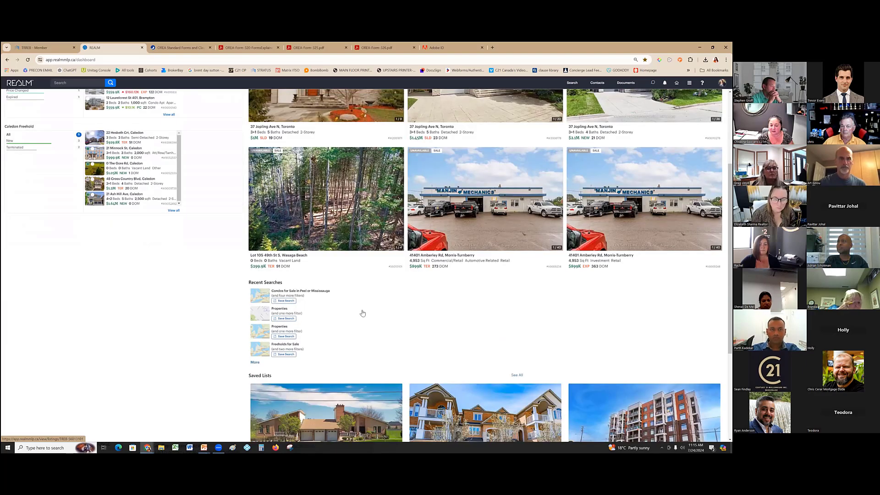
pyautogui.scroll(-3, 362, 313)
pyautogui.scroll(5, 362, 313)
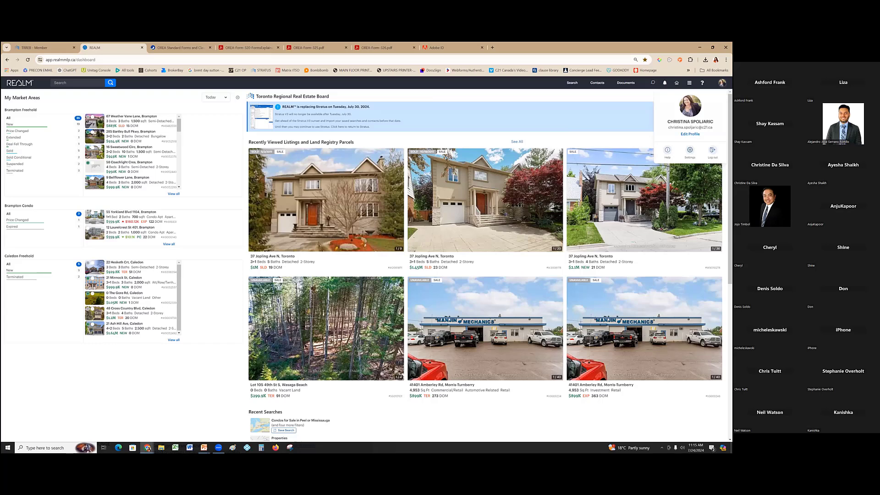
# Open account Settings and go to the Stratus Lists page
pyautogui.click(690, 151)
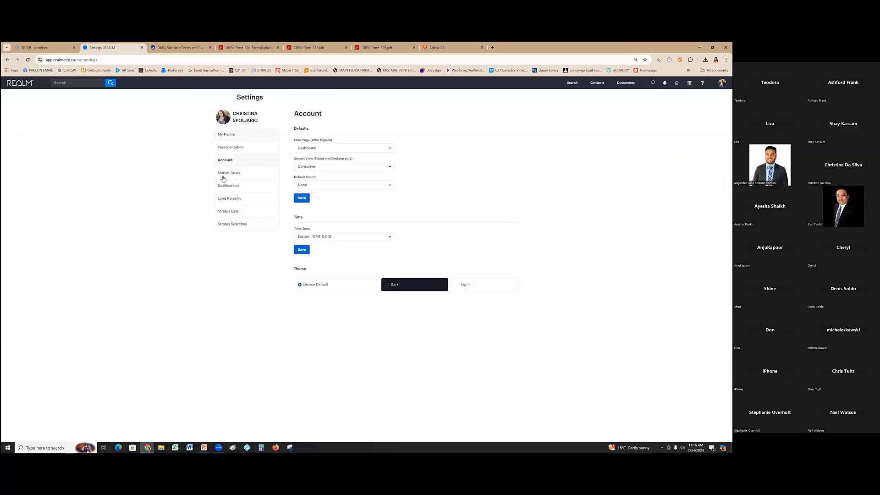
pyautogui.click(228, 212)
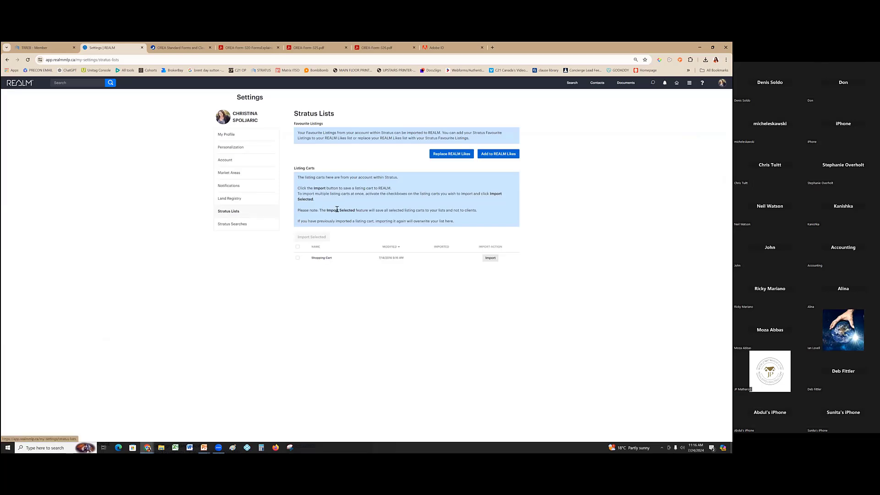
# Import all Stratus favourite listings into REALM Likes, adding 25 items
pyautogui.click(297, 247)
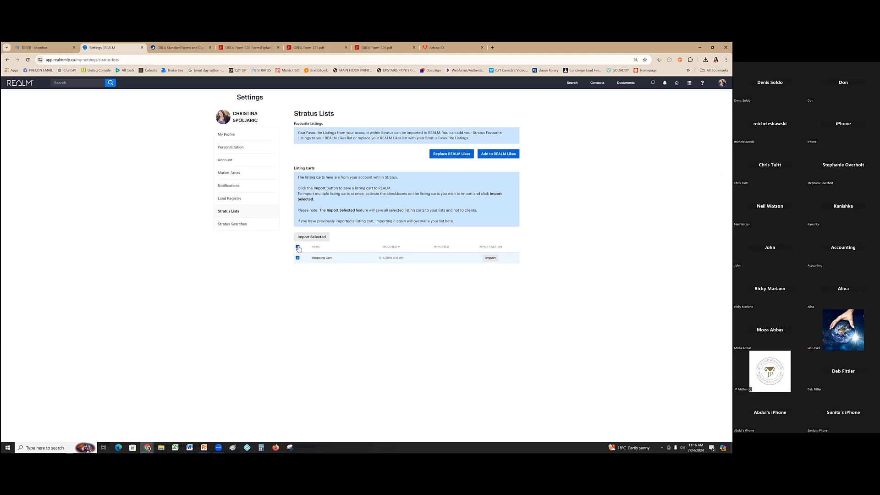
pyautogui.click(496, 156)
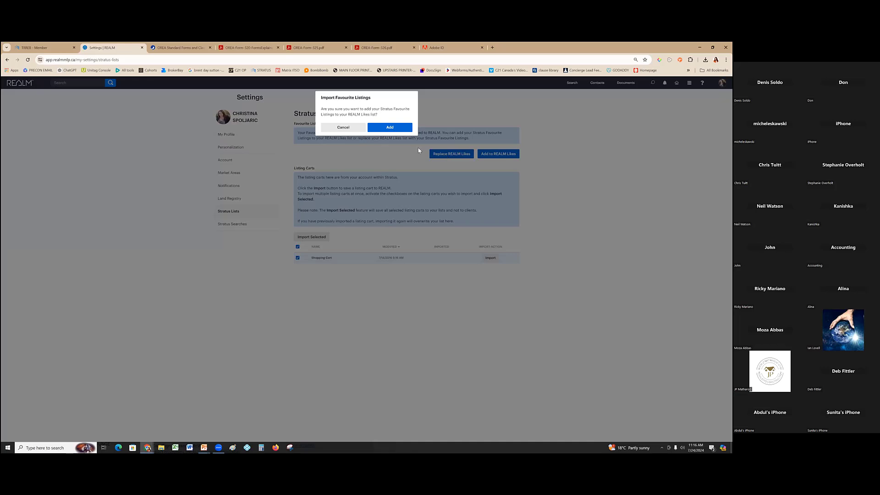
pyautogui.click(388, 129)
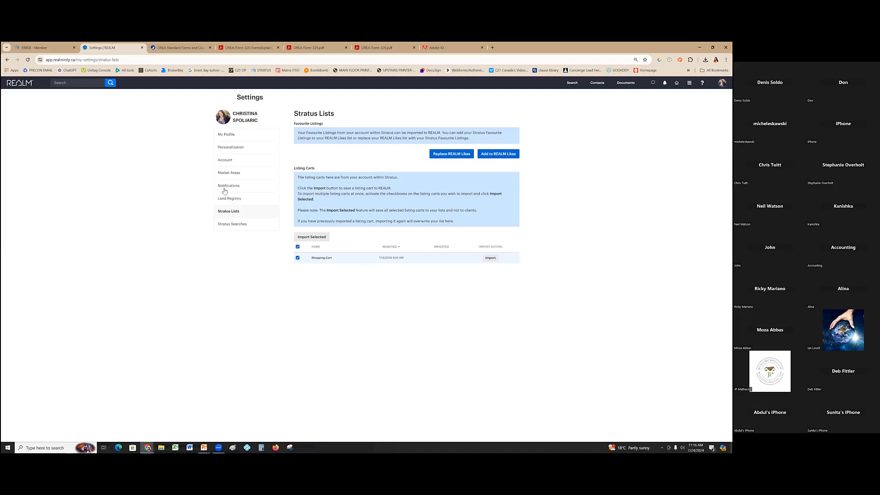
# Import the first Stratus saved search into REALM through Save Search, then open the account menu
pyautogui.click(228, 224)
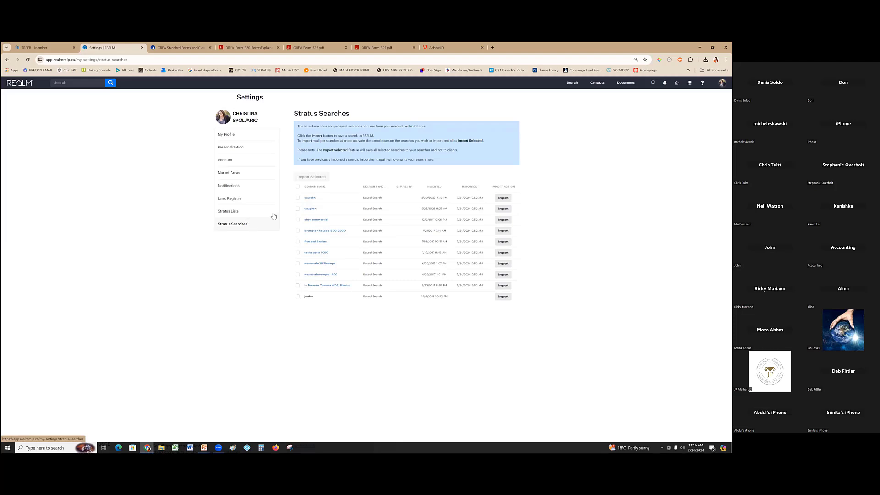
pyautogui.click(298, 188)
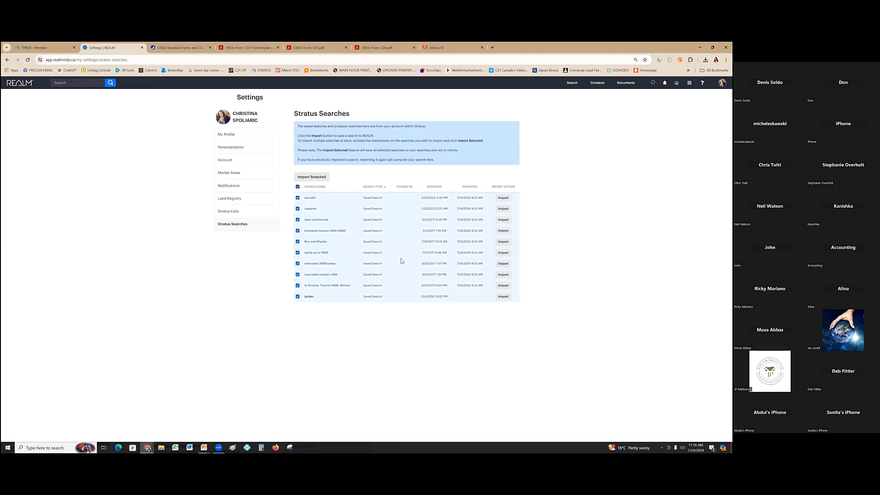
pyautogui.click(503, 198)
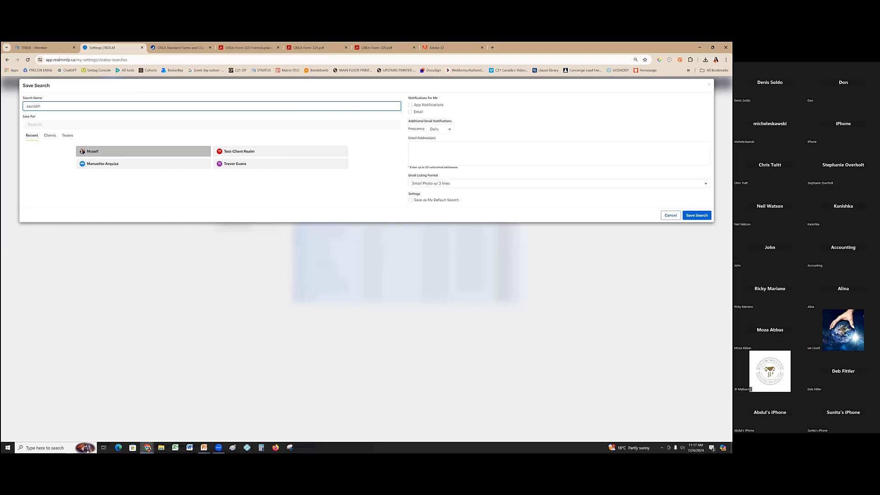
pyautogui.press('Return')
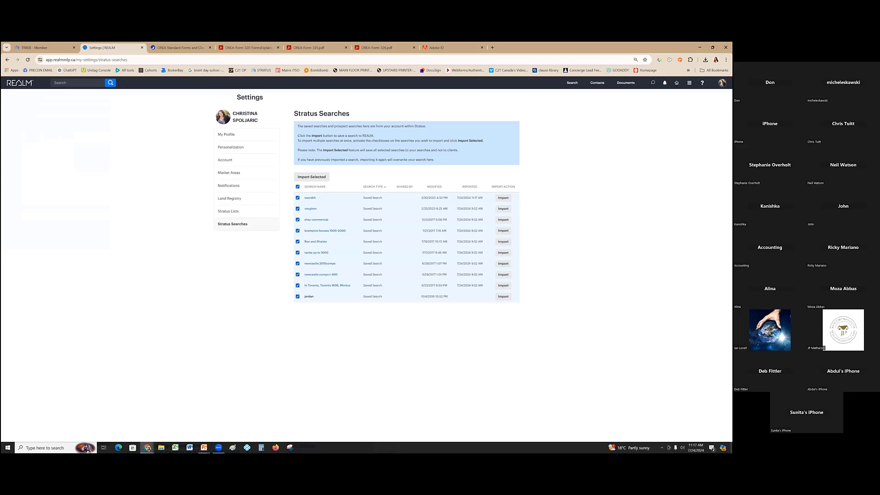
pyautogui.click(722, 82)
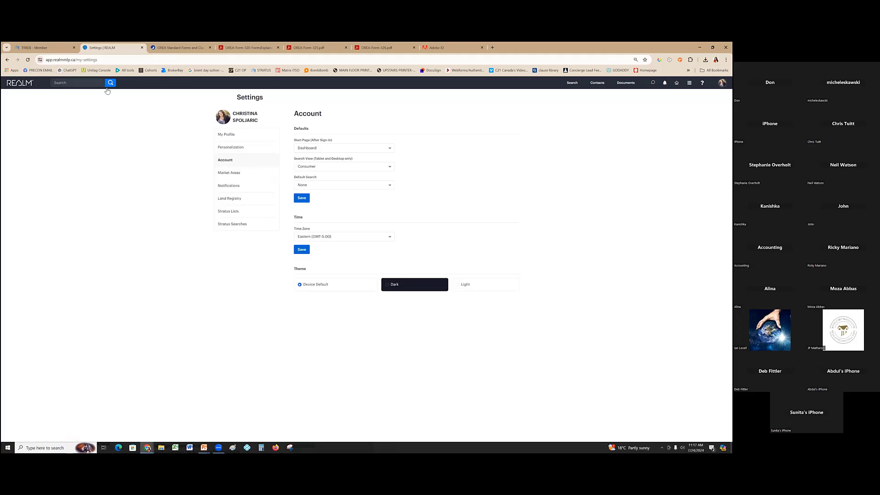
# Look up a Toronto condo land registry parcel by its address, then return to the dashboard
pyautogui.click(20, 83)
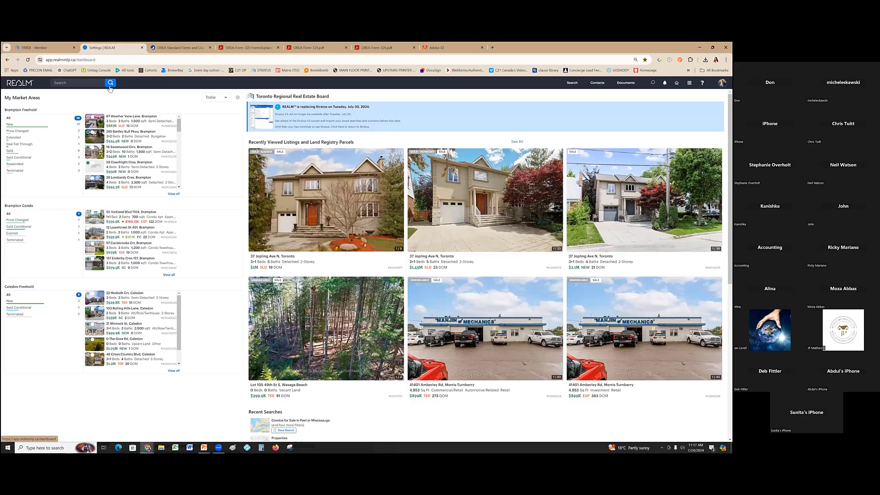
pyautogui.click(92, 84)
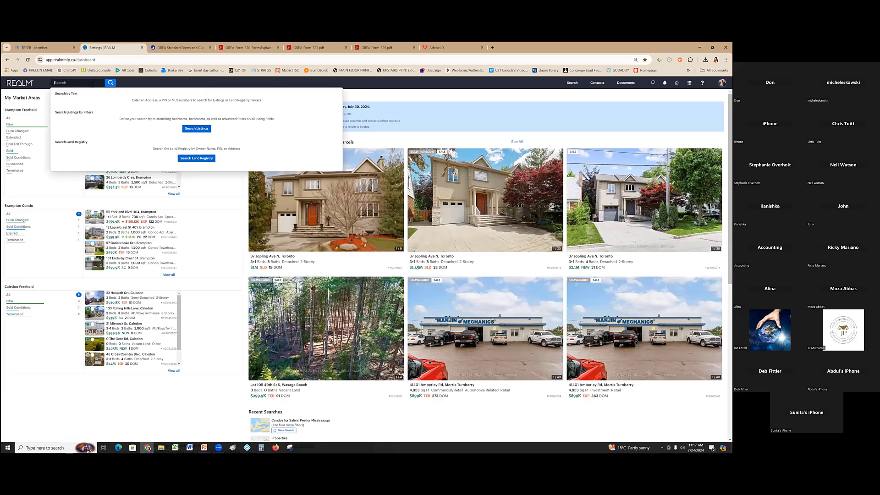
pyautogui.write('181 Mi')
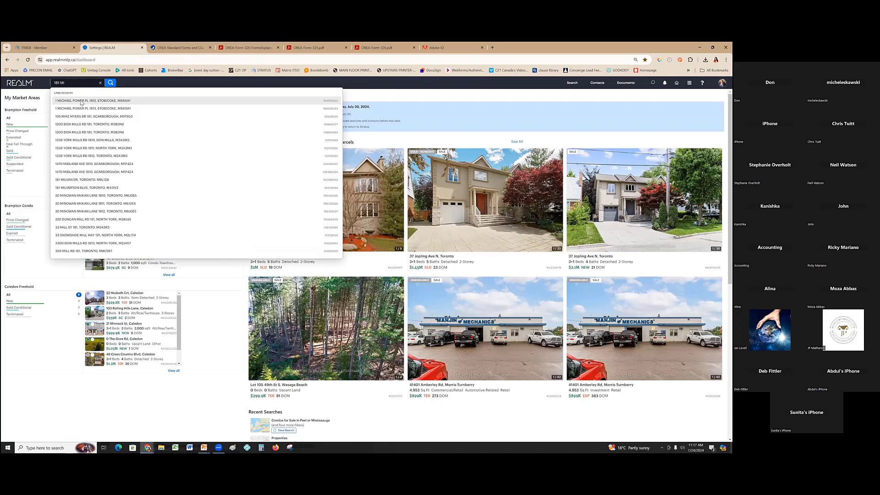
pyautogui.press('Return')
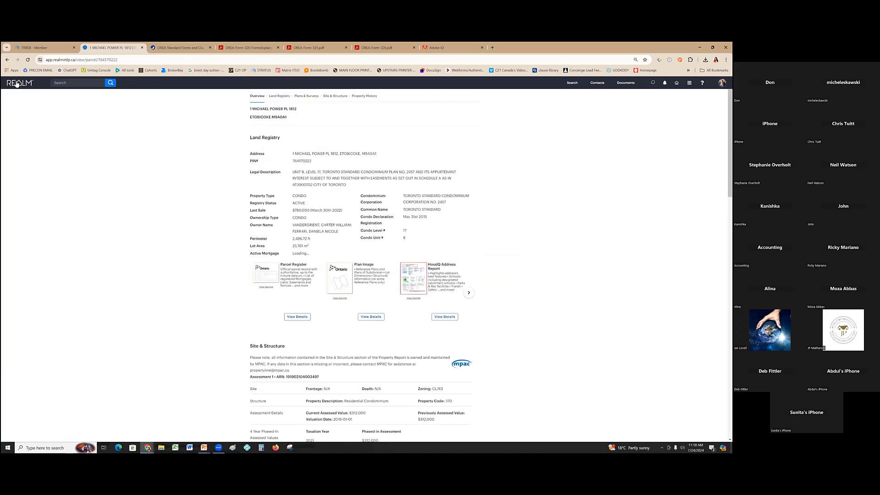
pyautogui.click(232, 128)
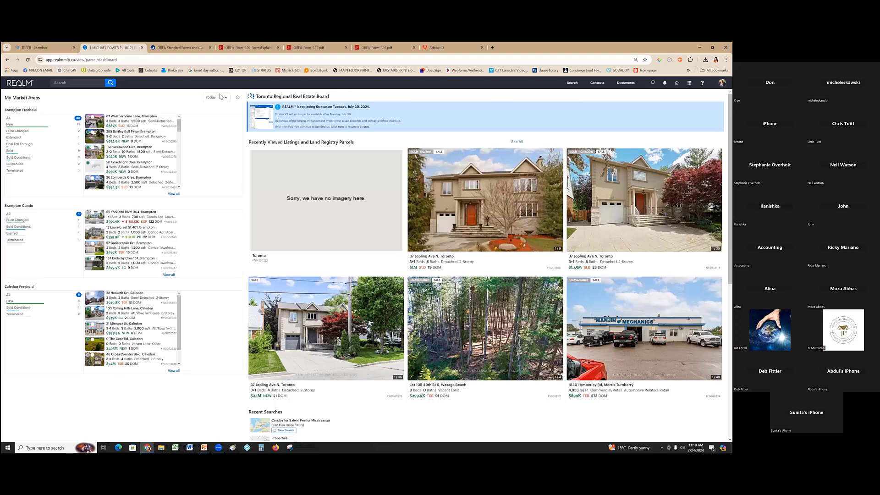
# Run the Condos for Sale recent search showing three Mississauga results, then return to the dashboard
pyautogui.click(573, 83)
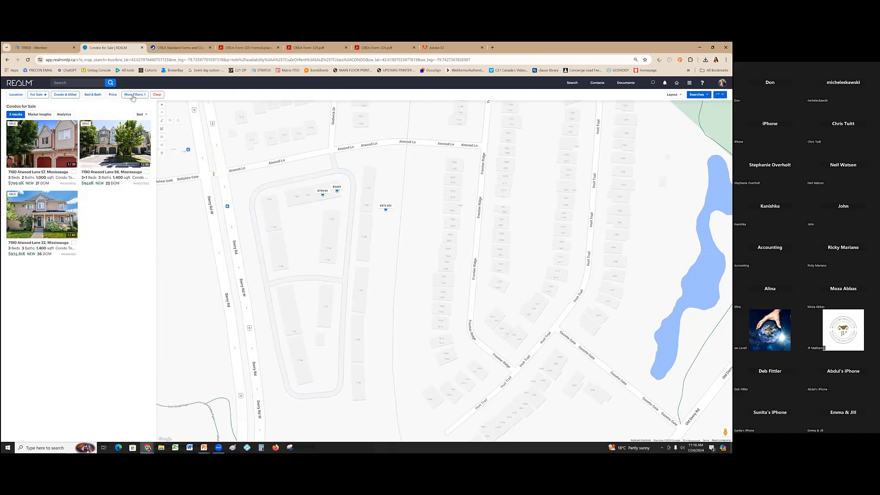
pyautogui.click(23, 84)
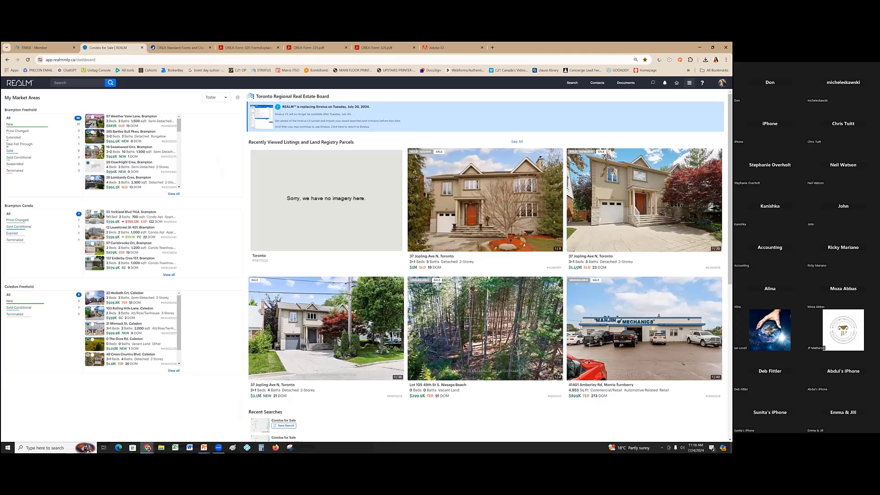
# Open the apps directory and browse all its tiles, including Financial Tools and Training Videos
pyautogui.click(690, 83)
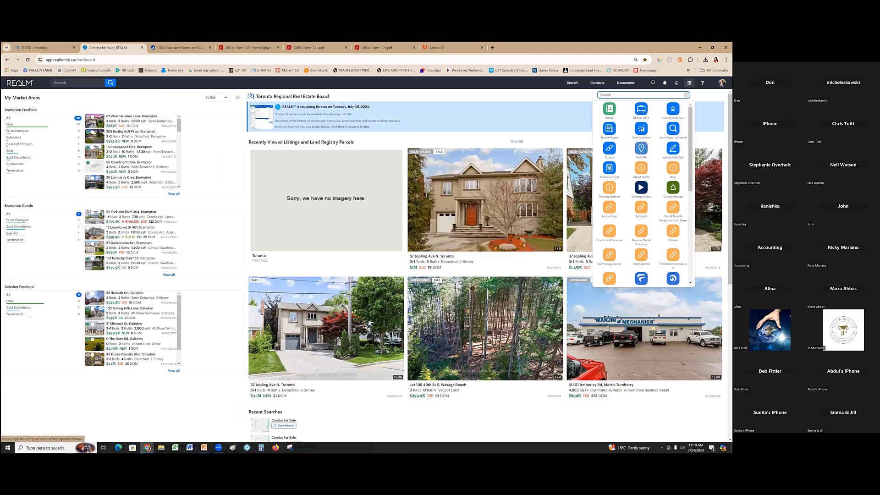
pyautogui.scroll(-1, 673, 187)
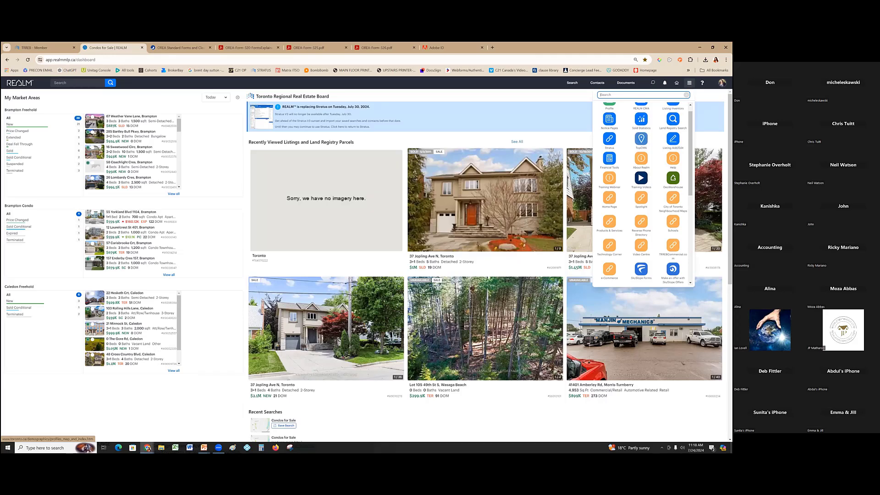
pyautogui.scroll(-1, 673, 197)
pyautogui.scroll(2, 673, 198)
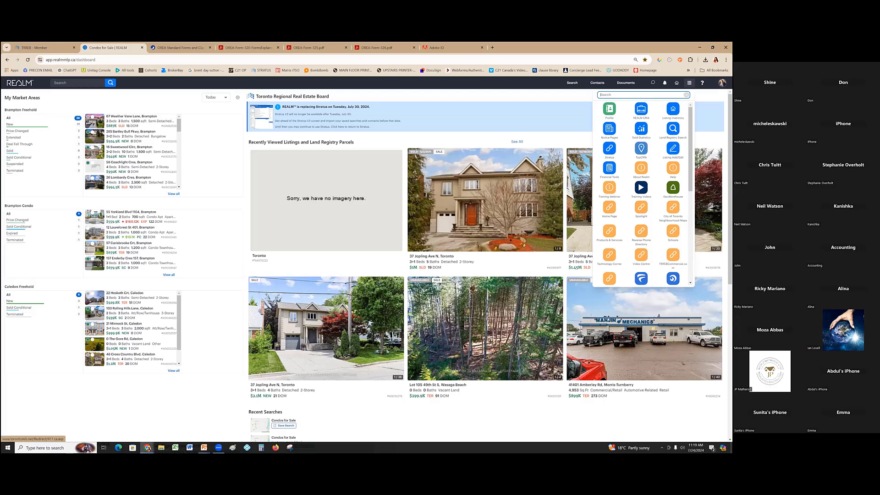
pyautogui.scroll(-1, 609, 254)
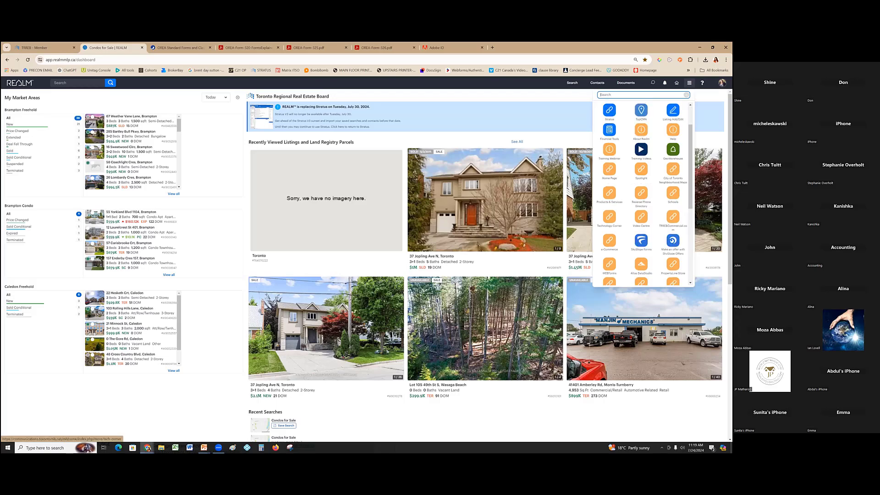
pyautogui.scroll(-1, 610, 230)
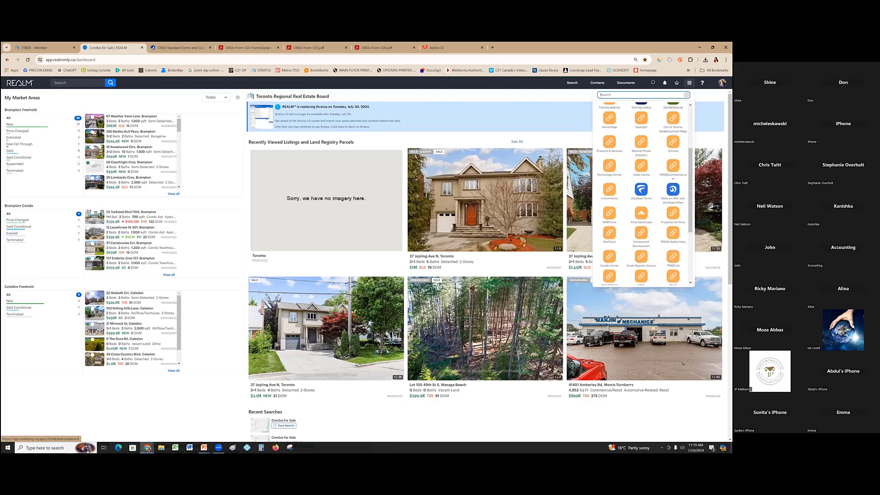
pyautogui.scroll(-1, 609, 232)
pyautogui.scroll(-1, 674, 237)
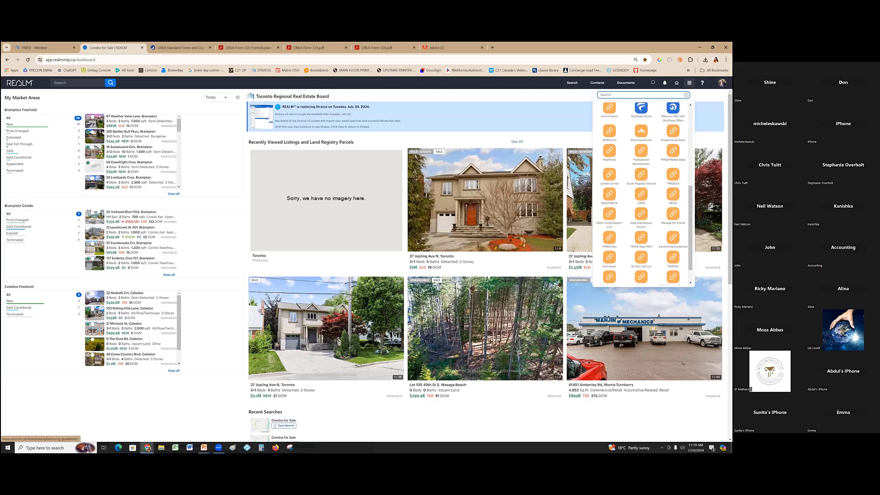
pyautogui.scroll(-1, 673, 237)
pyautogui.scroll(2, 673, 235)
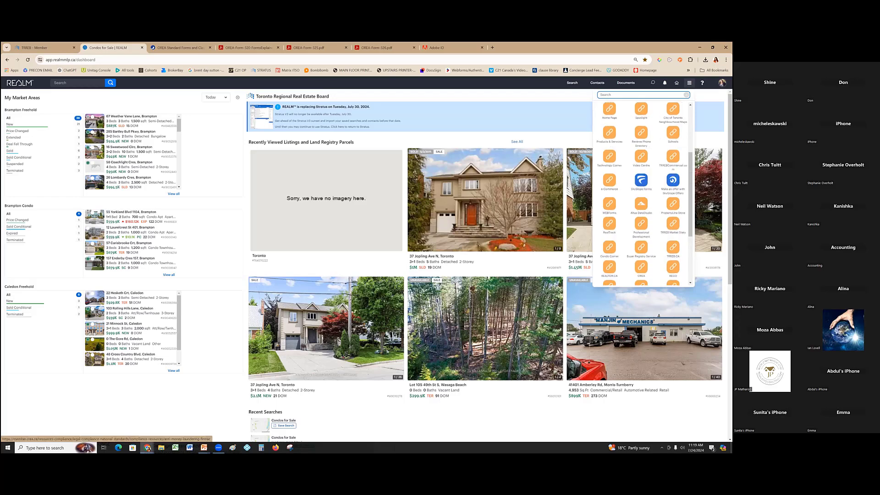
pyautogui.scroll(2, 673, 233)
pyautogui.scroll(1, 673, 233)
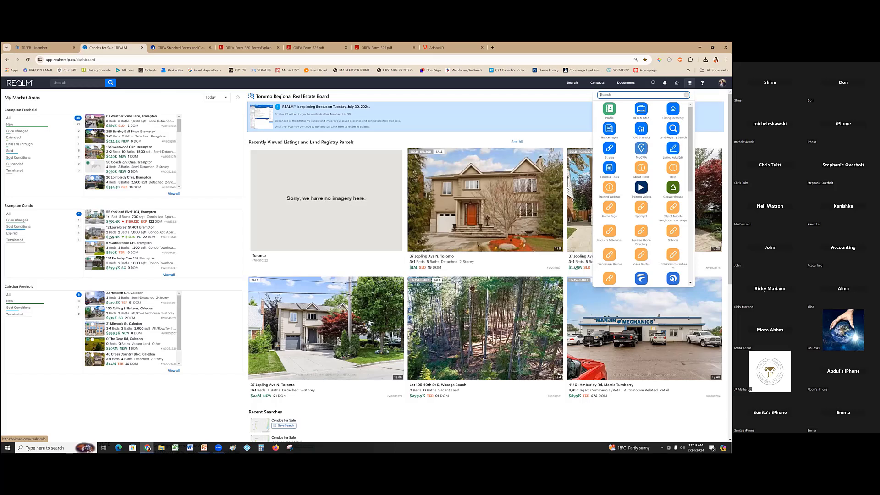
pyautogui.scroll(-1, 641, 193)
pyautogui.scroll(-3, 641, 177)
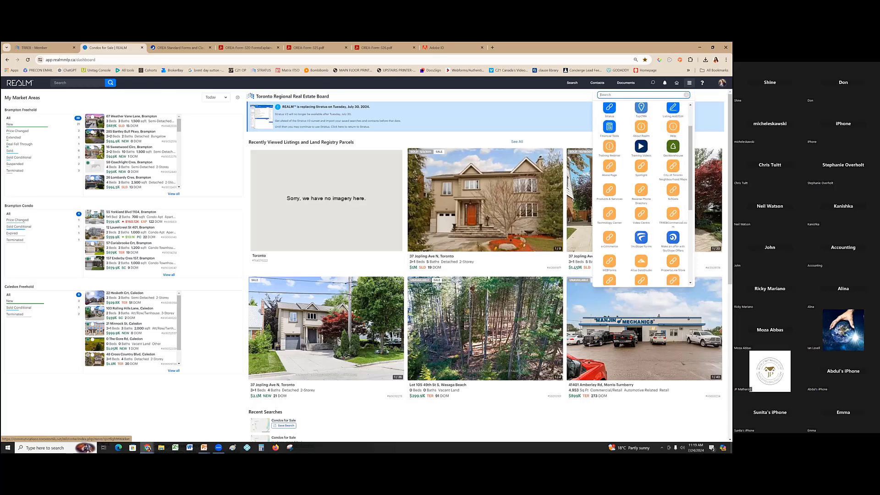
pyautogui.scroll(-1, 641, 177)
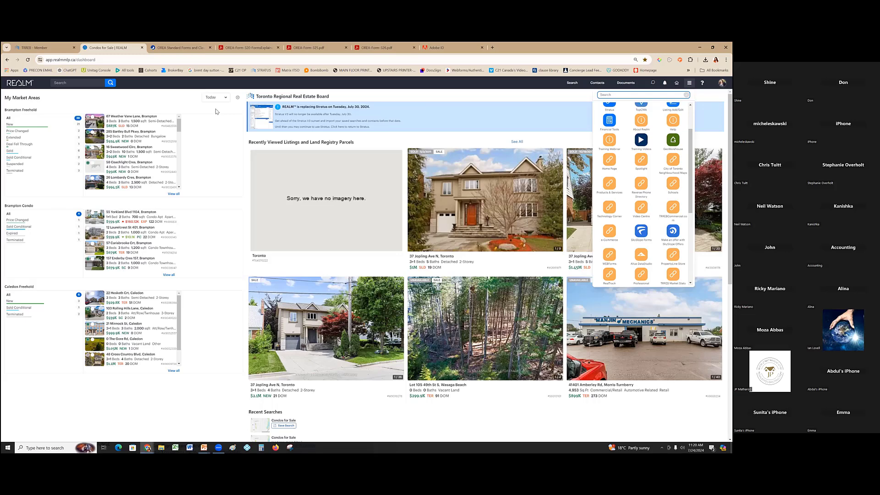
pyautogui.click(227, 141)
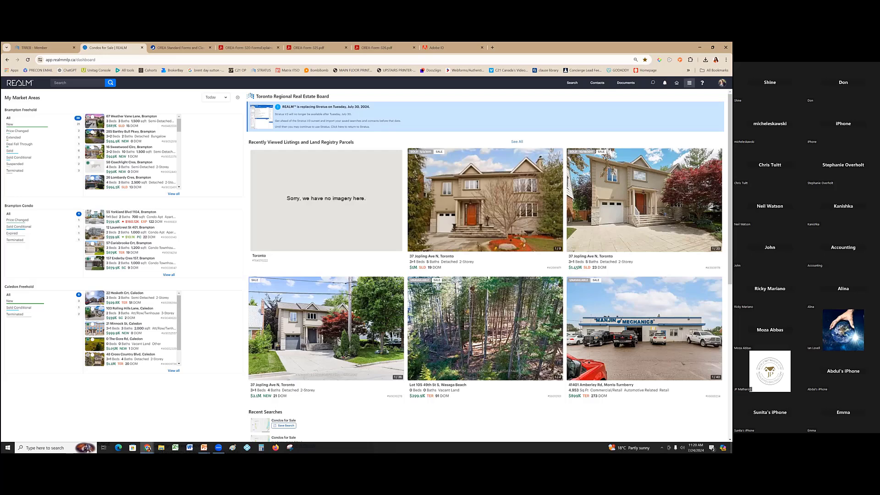
pyautogui.click(690, 83)
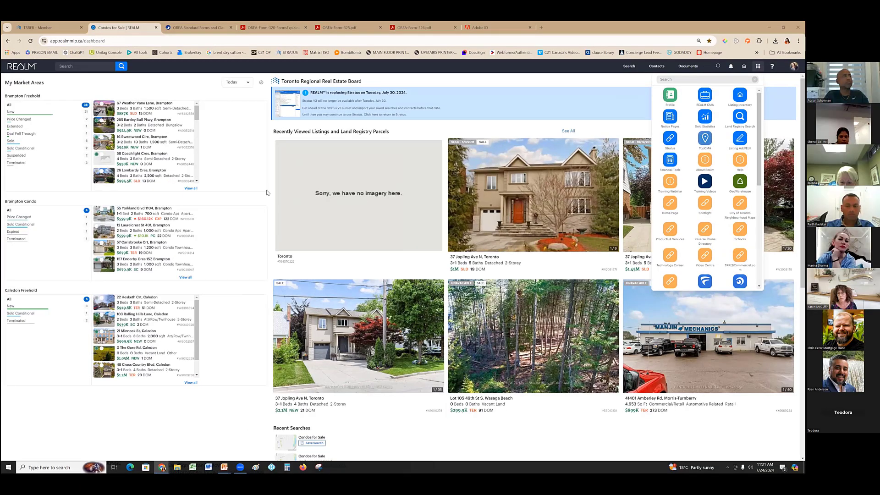
# Close the apps directory by clicking on the dashboard outside it
pyautogui.click(243, 200)
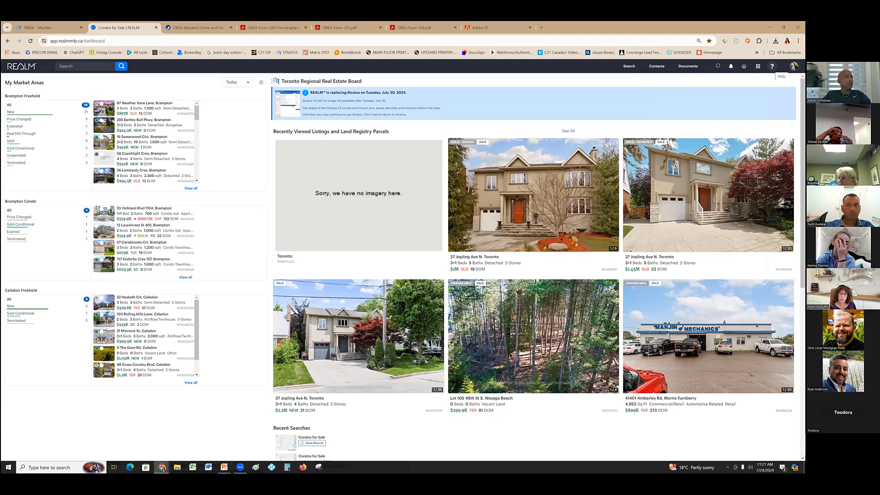
# Start a chat with REALM Customer Support from the help menu, then reopen help and the apps directory
pyautogui.click(772, 66)
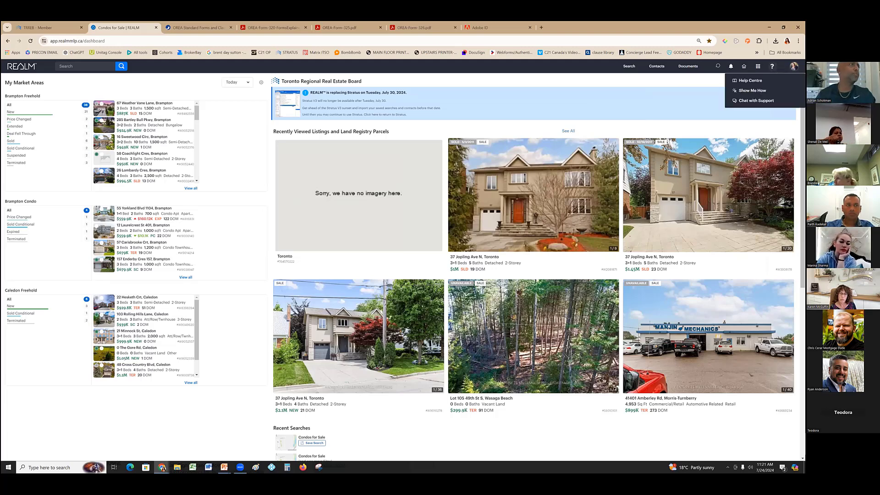
pyautogui.click(756, 100)
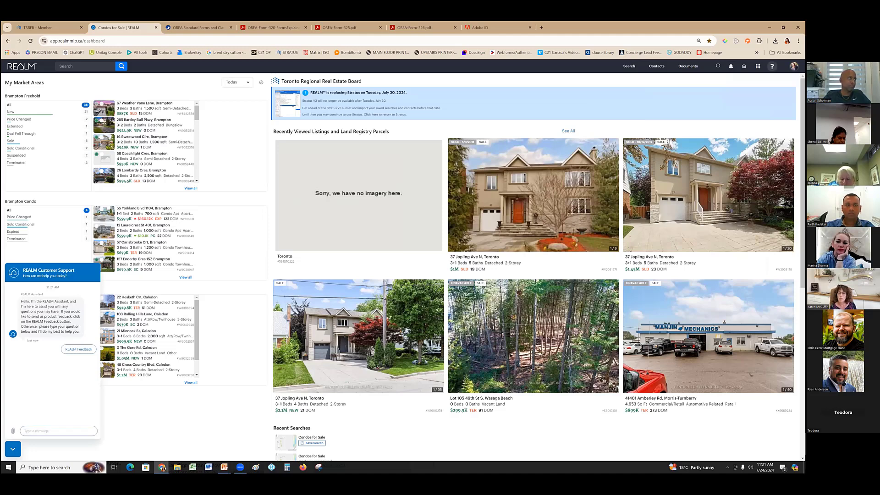
pyautogui.click(772, 66)
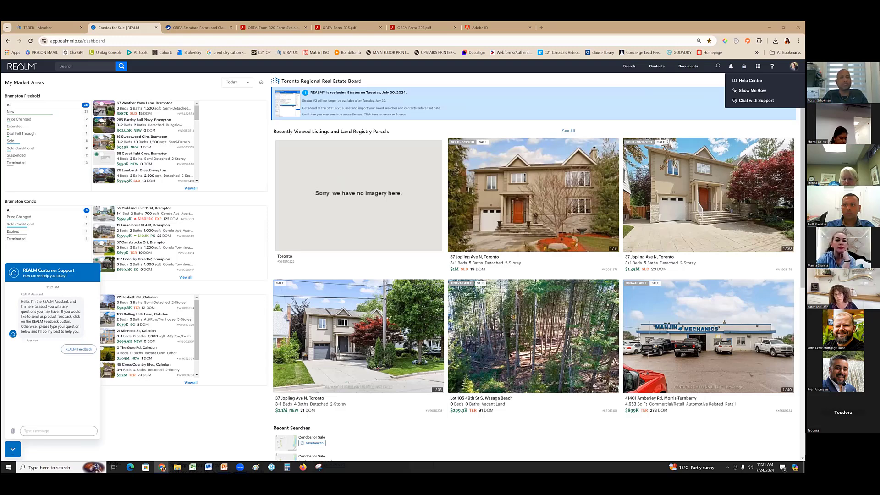
pyautogui.click(758, 66)
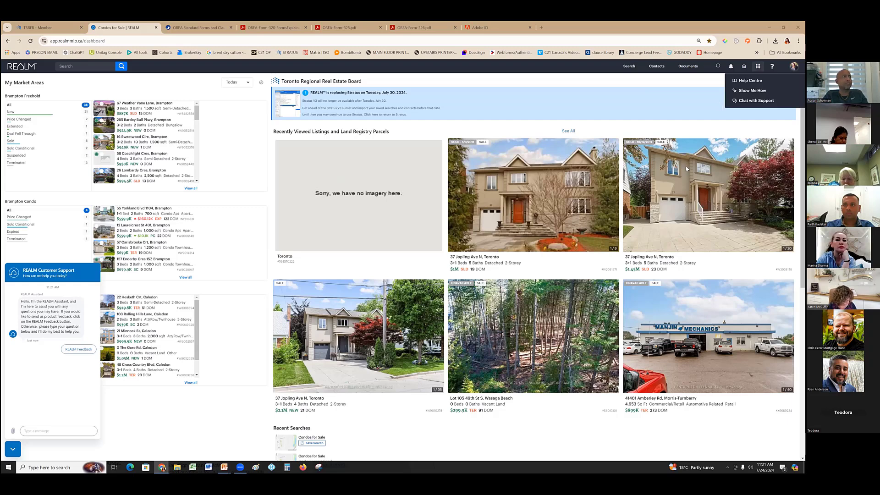
# Close the apps directory and open the Freeholds for Sale map search across southern Ontario
pyautogui.scroll(-5, 686, 209)
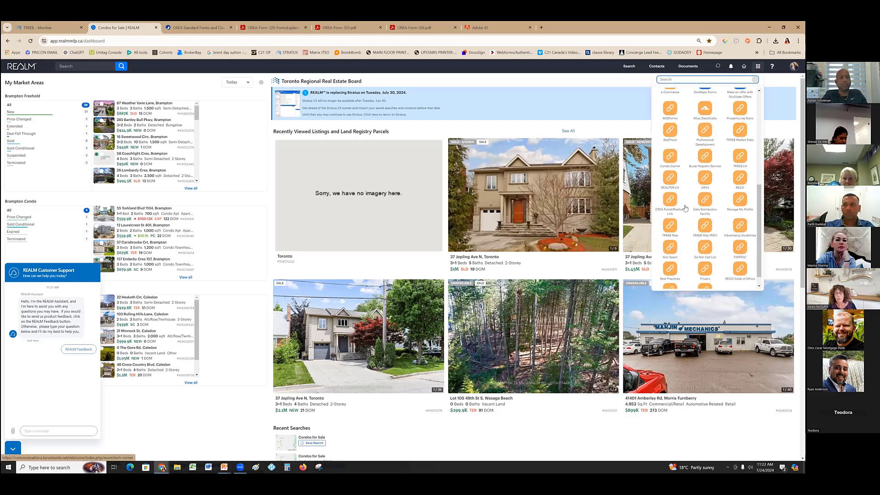
pyautogui.scroll(5, 686, 208)
pyautogui.scroll(1, 686, 209)
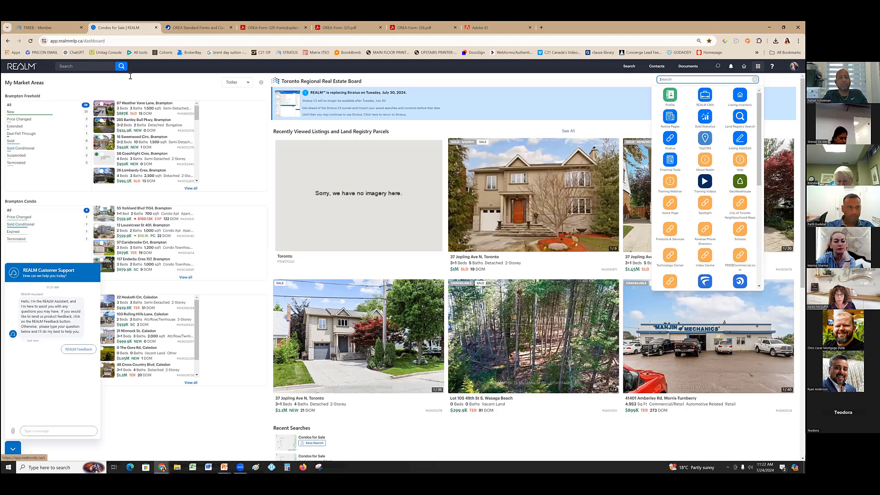
pyautogui.click(23, 68)
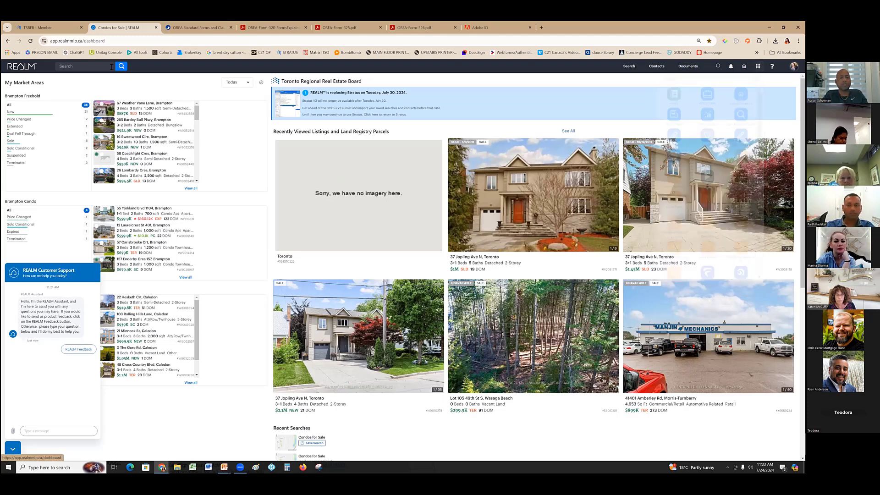
pyautogui.click(627, 69)
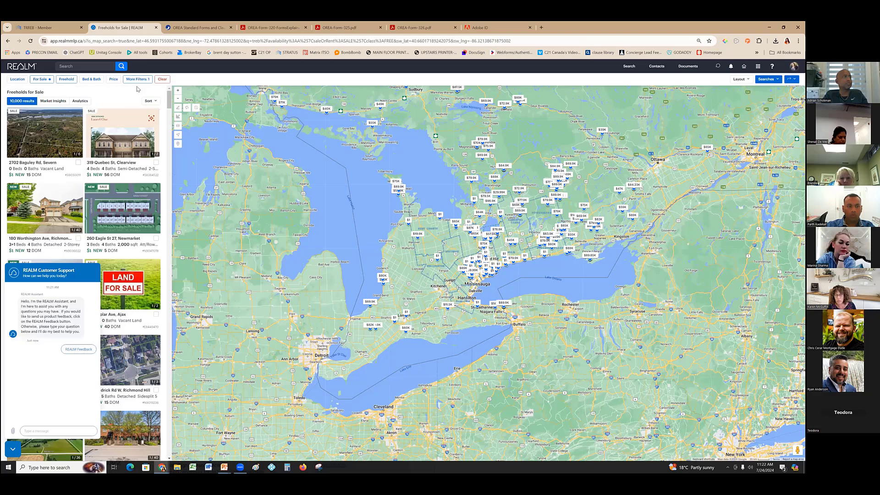
# Centre the map on the current Brampton location, allowing location access, narrowing to 79 results
pyautogui.click(179, 136)
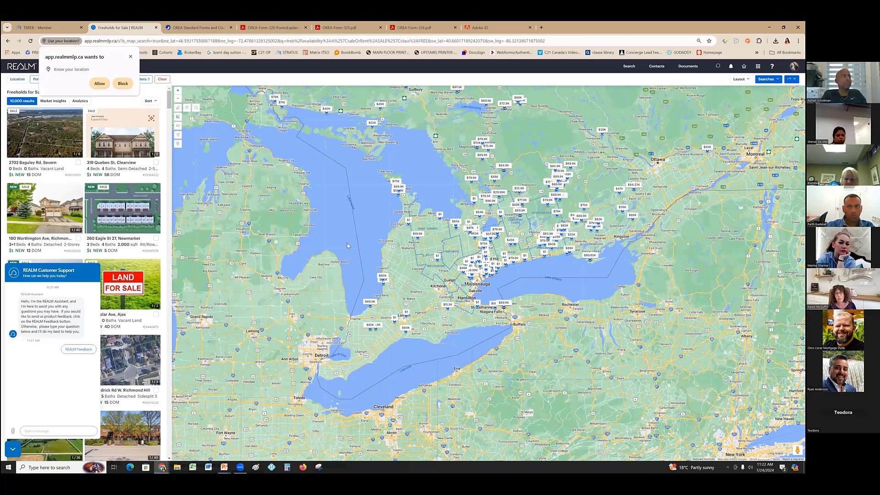
pyautogui.click(100, 84)
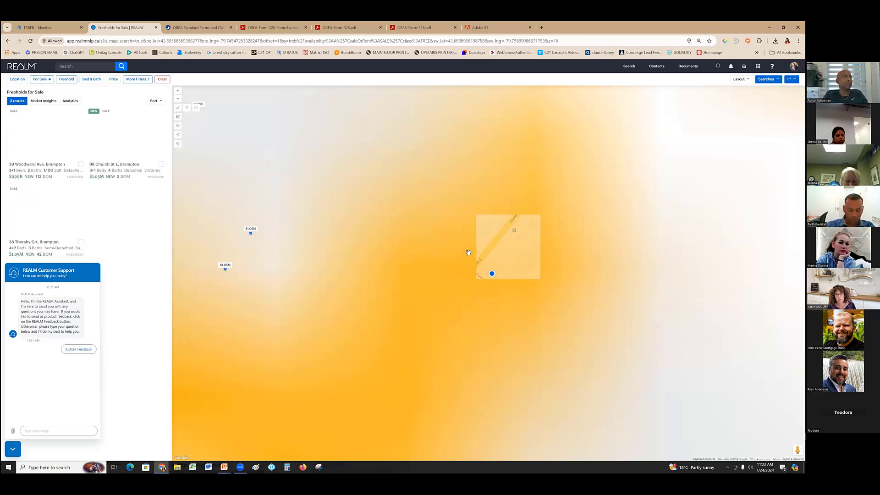
pyautogui.scroll(-2, 469, 253)
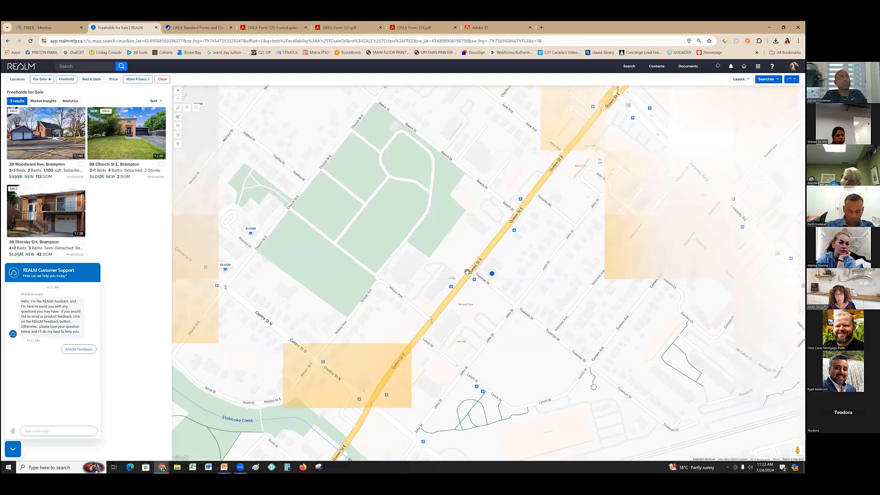
pyautogui.scroll(-1, 467, 272)
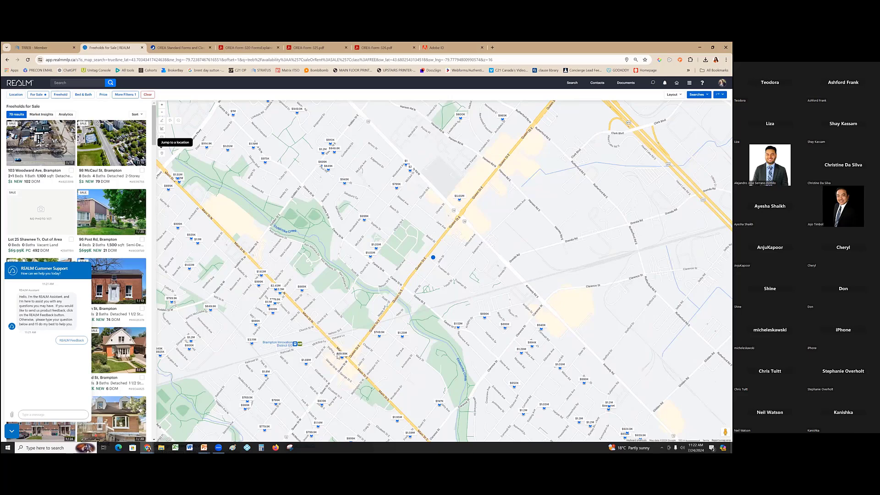
# Try 'Dundas and Queen' and 'Queen and Main' in Jump to a location, closing it after no match
pyautogui.write('Dun')
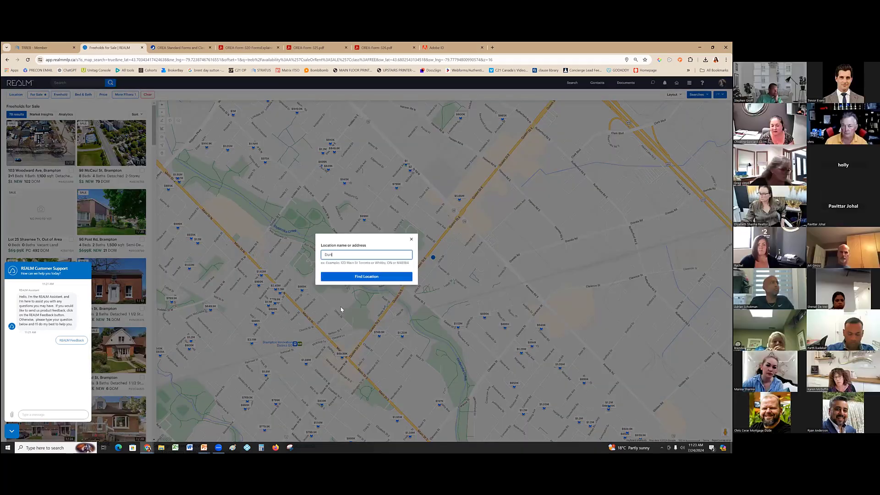
pyautogui.write('das and Queen')
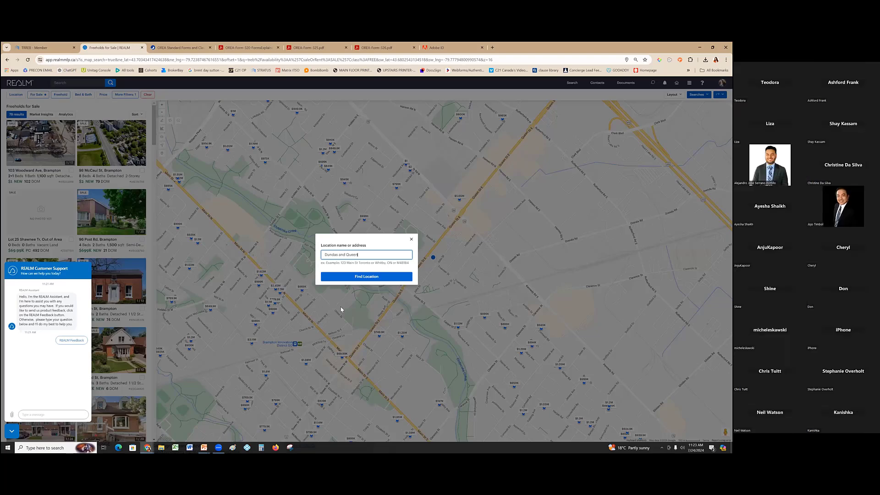
pyautogui.press('Return')
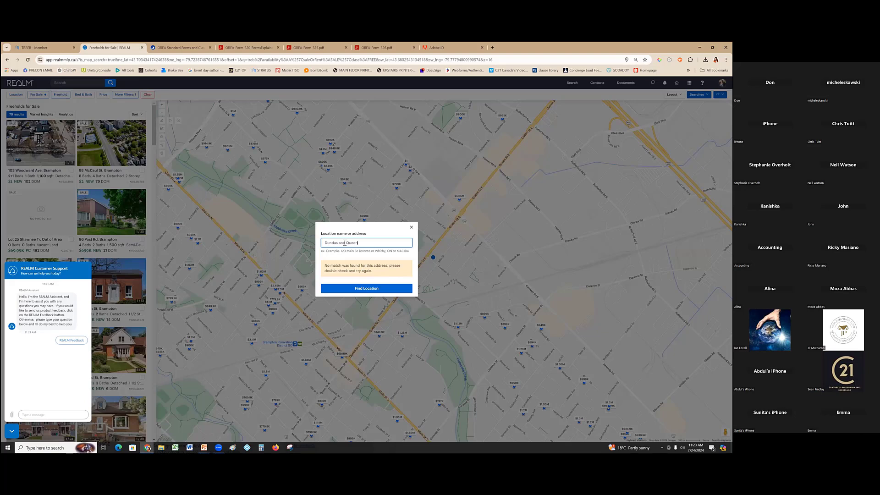
pyautogui.moveTo(339, 243); pyautogui.dragTo(352, 244)
pyautogui.press('BackSpace')
pyautogui.press('BackSpace')
pyautogui.press('BackSpace')
pyautogui.press('BackSpace')
pyautogui.press('BackSpace')
pyautogui.press('BackSpace')
pyautogui.press('BackSpace')
pyautogui.press('BackSpace')
pyautogui.write('Queen and Main')
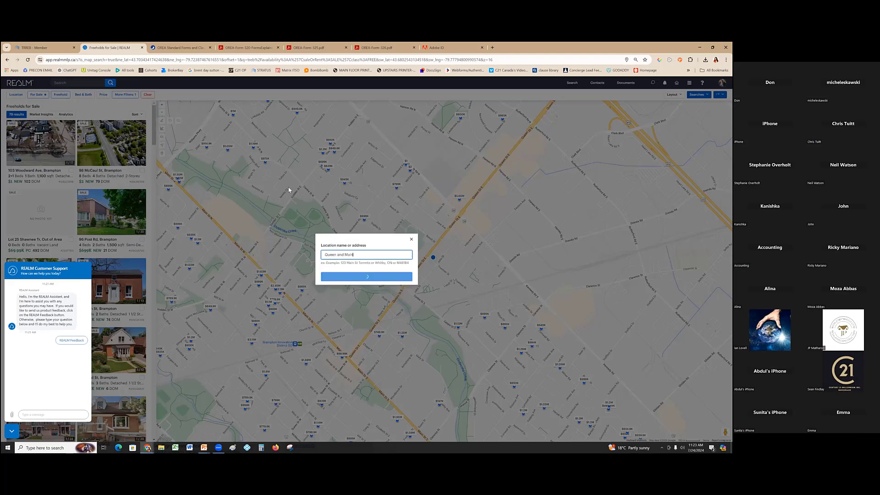
pyautogui.click(146, 96)
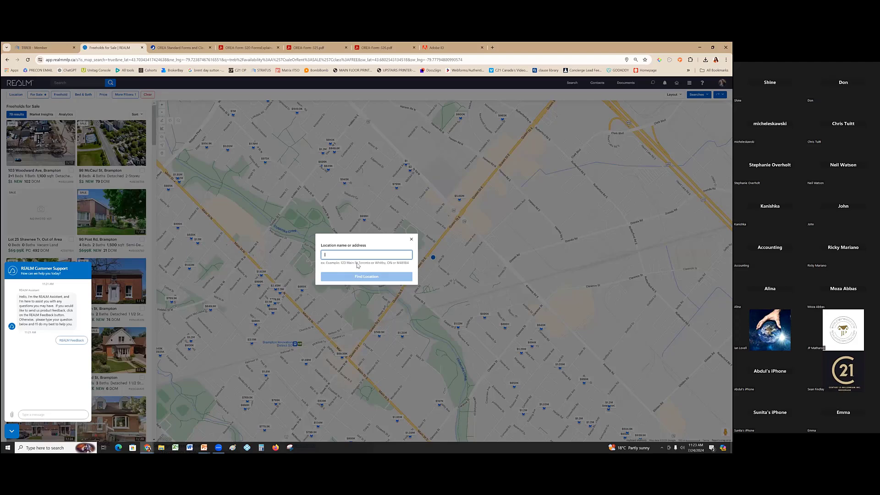
# Enter 'dundas and queen,' to centre the map on Dundas and Queen downtown
pyautogui.write('181 queen street')
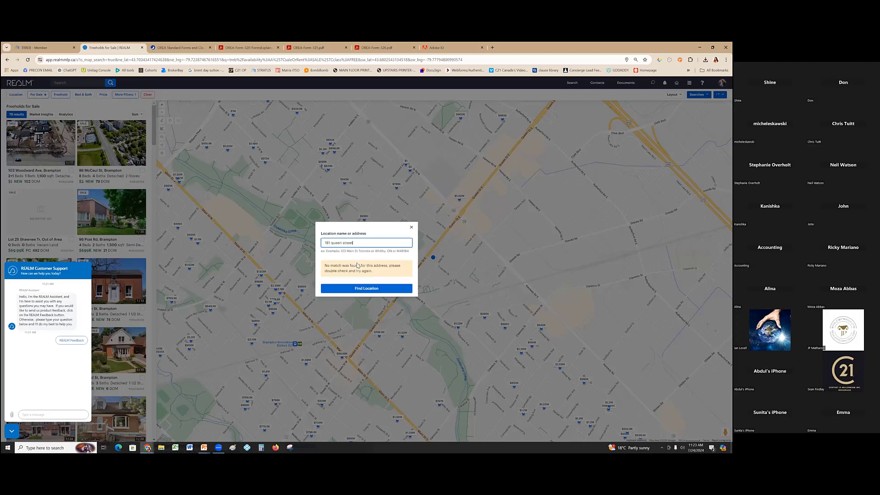
pyautogui.press('BackSpace')
pyautogui.press('BackSpace')
pyautogui.press('BackSpace')
pyautogui.write('dundas and queen,')
pyautogui.press('Return')
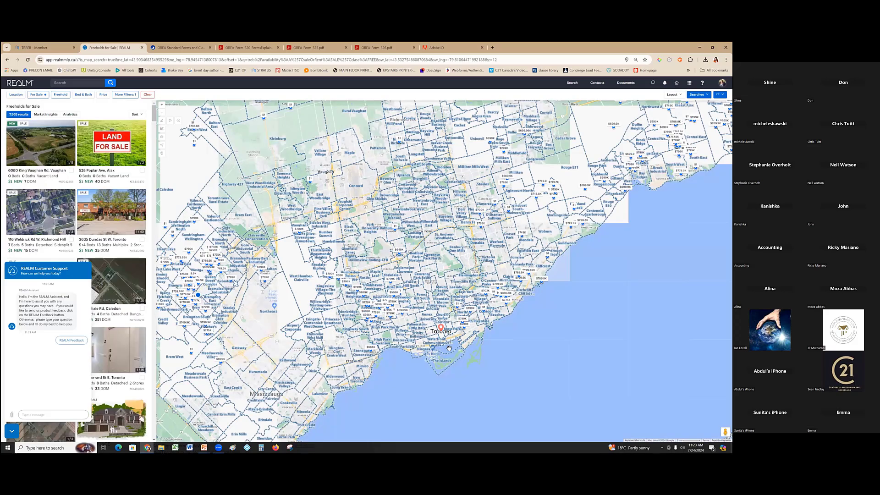
# Zoom the map in on the downtown blocks around the red Dundas and Queen pin
pyautogui.scroll(3, 438, 323)
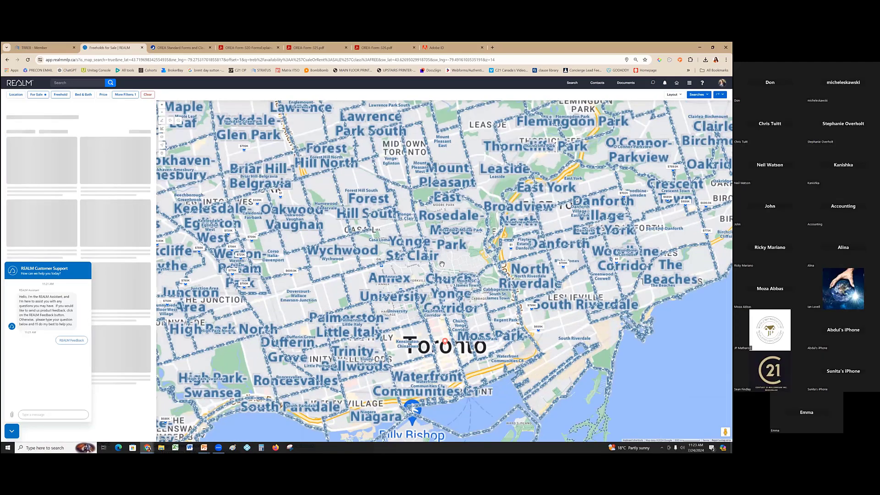
pyautogui.scroll(3, 441, 254)
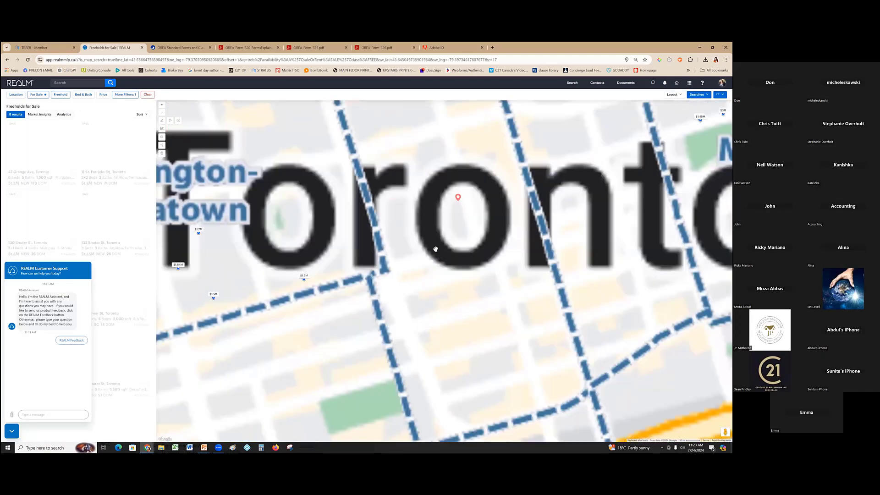
pyautogui.scroll(-1, 397, 241)
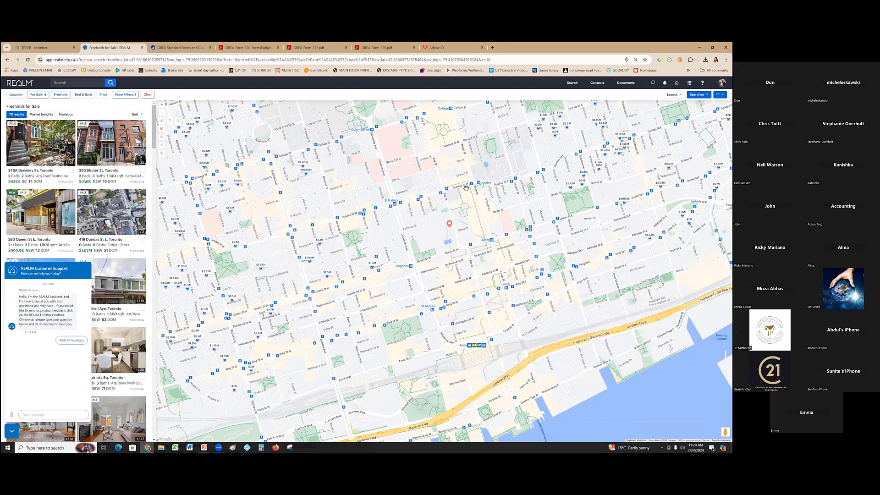
pyautogui.scroll(1, 461, 230)
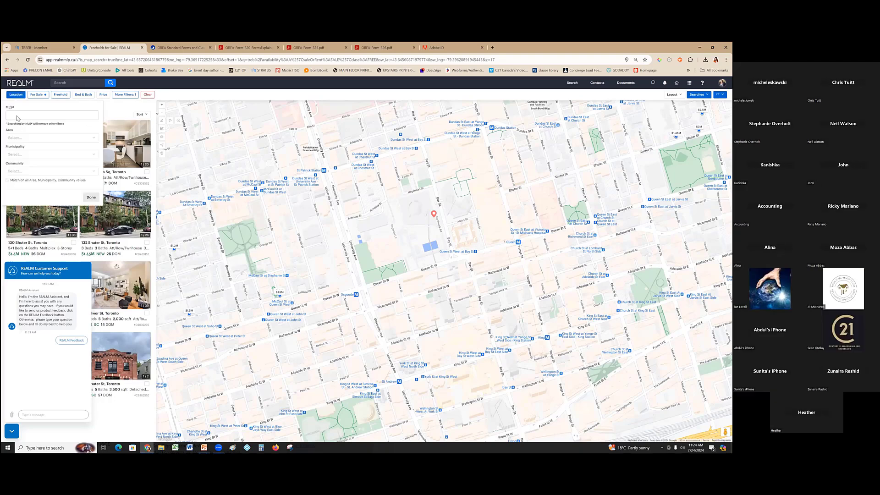
# Browse the Area, Municipality and Community lists, adding then removing the Glencairn community
pyautogui.click(58, 138)
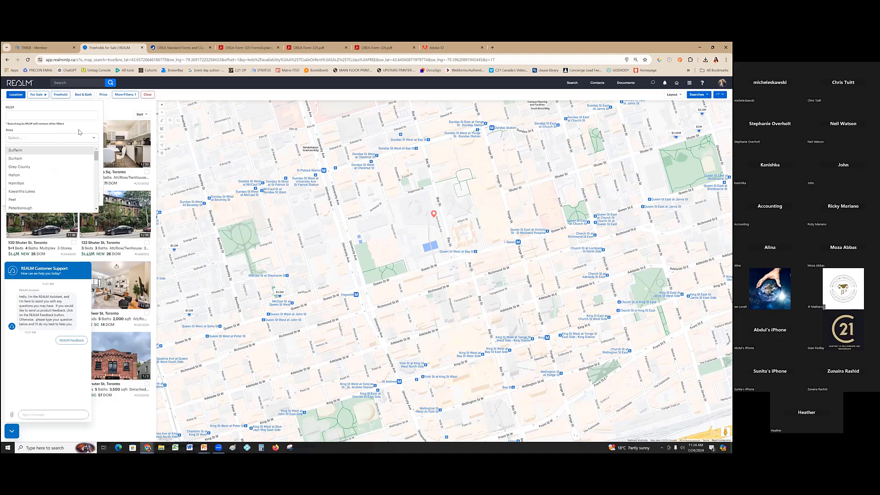
pyautogui.press('Escape')
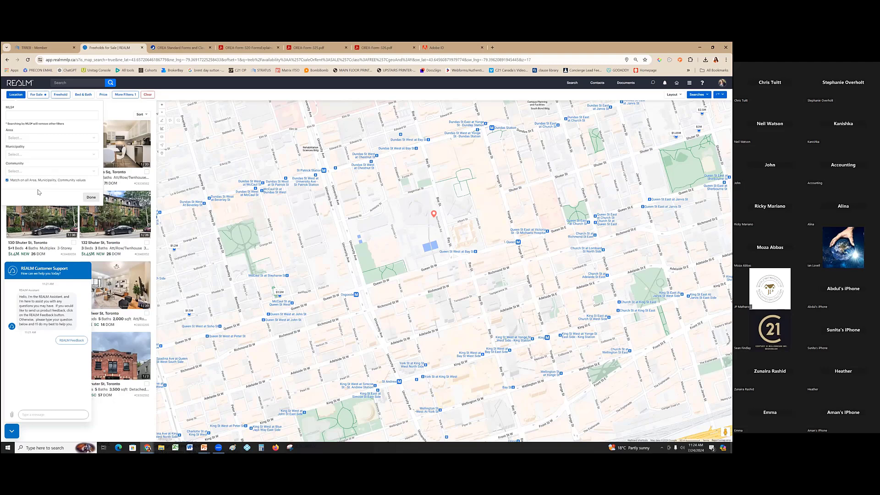
pyautogui.click(94, 156)
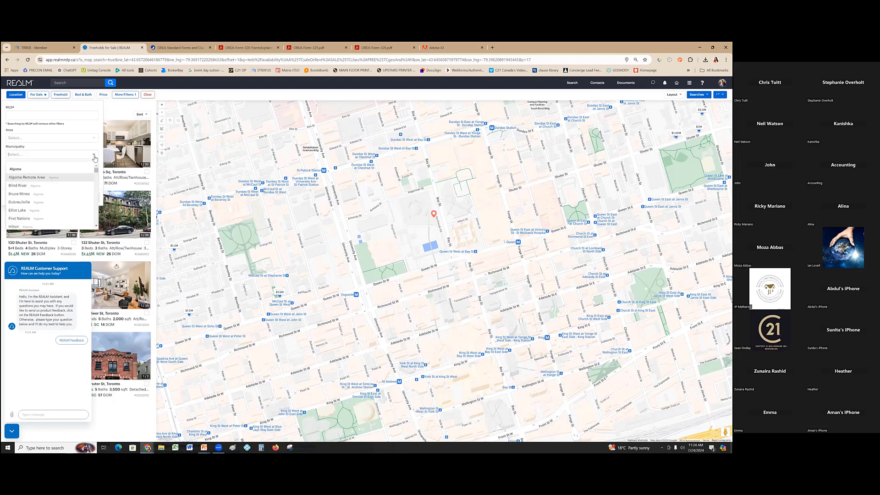
pyautogui.write('unio')
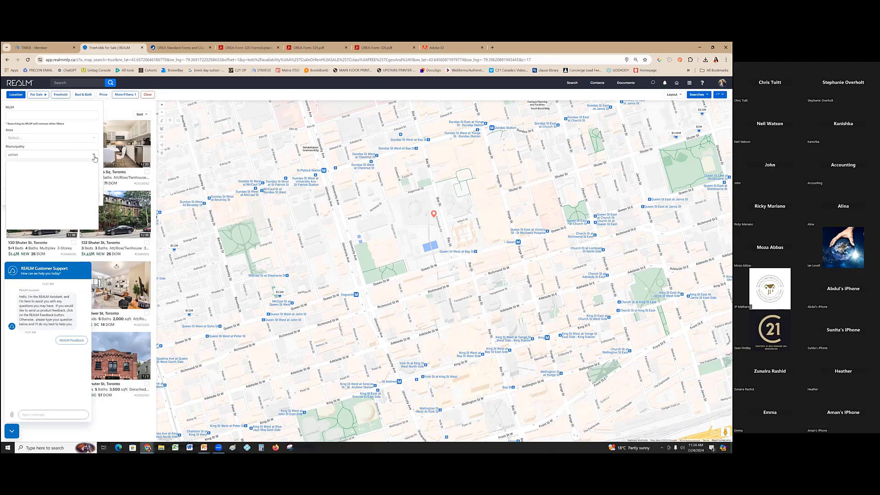
pyautogui.write('n')
pyautogui.click(81, 172)
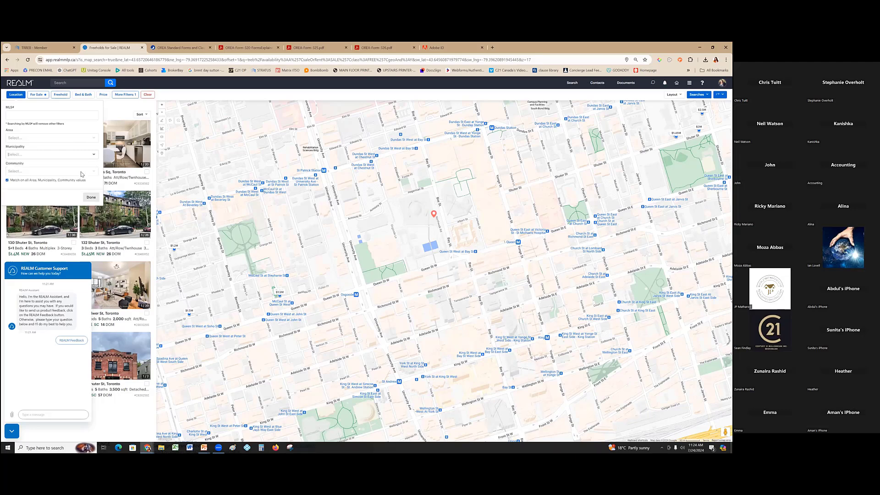
pyautogui.click(82, 172)
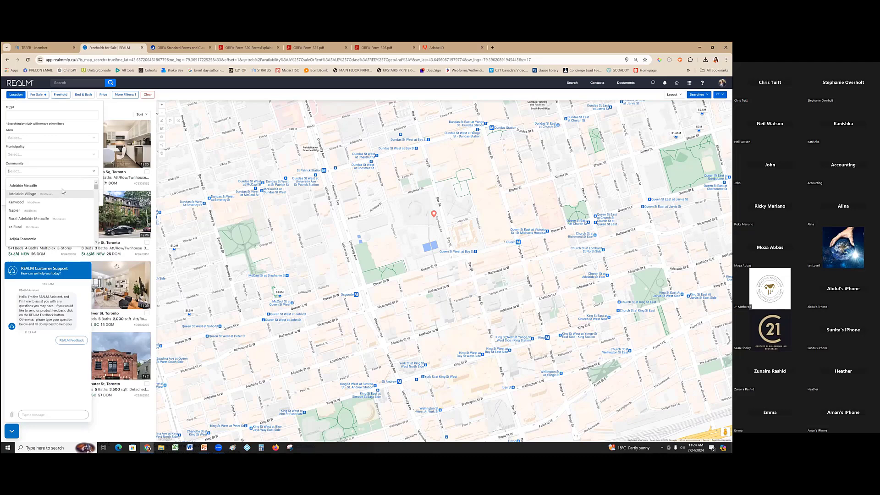
pyautogui.scroll(-1, 18, 217)
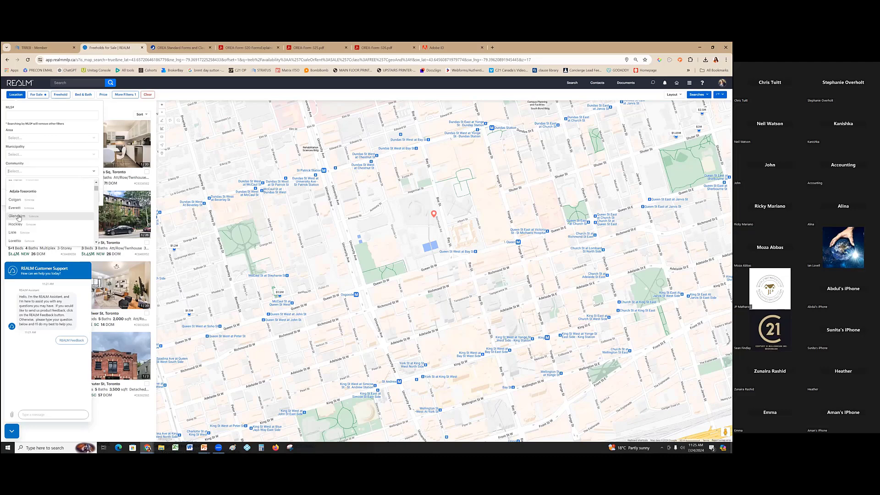
pyautogui.click(18, 217)
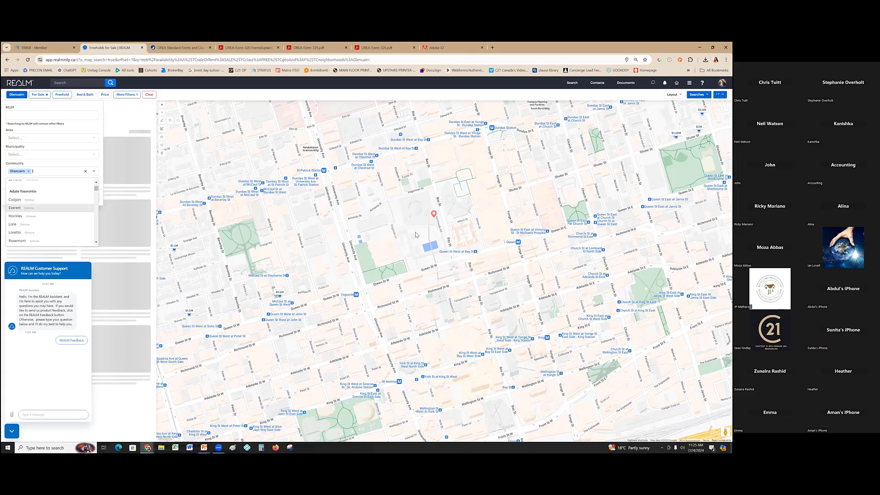
pyautogui.click(418, 234)
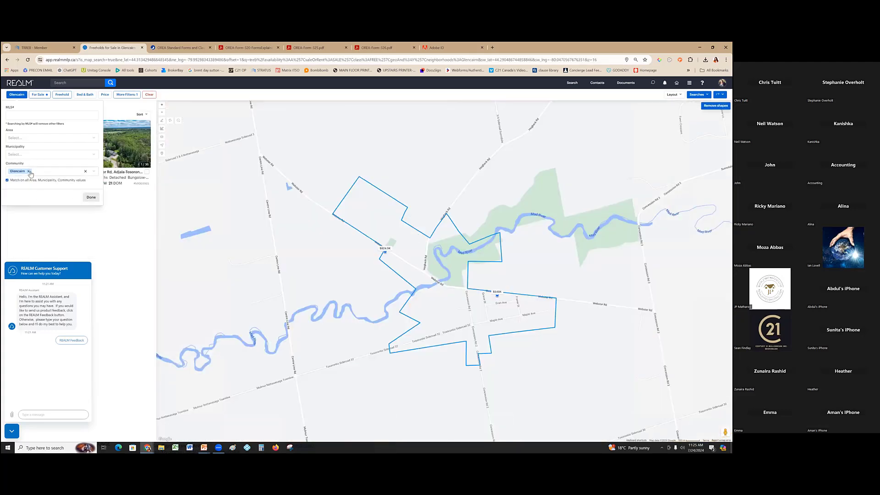
pyautogui.click(29, 171)
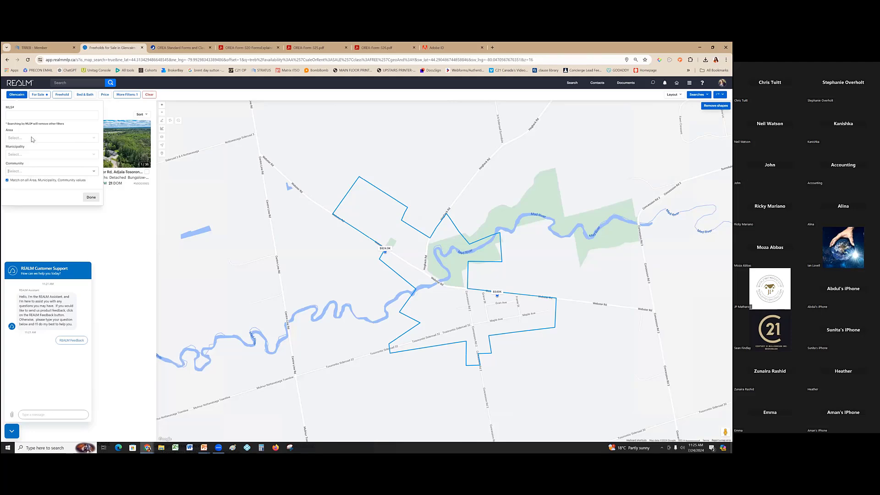
# Add Brampton to the Municipality filter
pyautogui.click(32, 138)
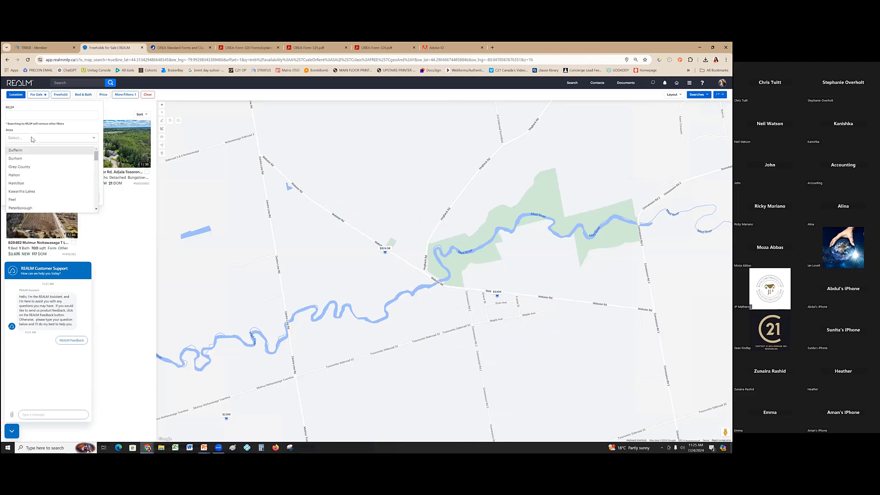
pyautogui.press('Escape')
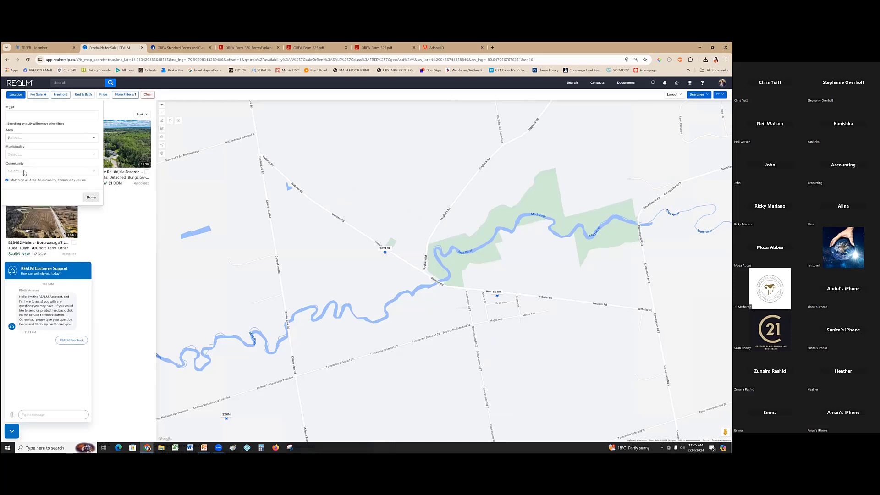
pyautogui.click(24, 172)
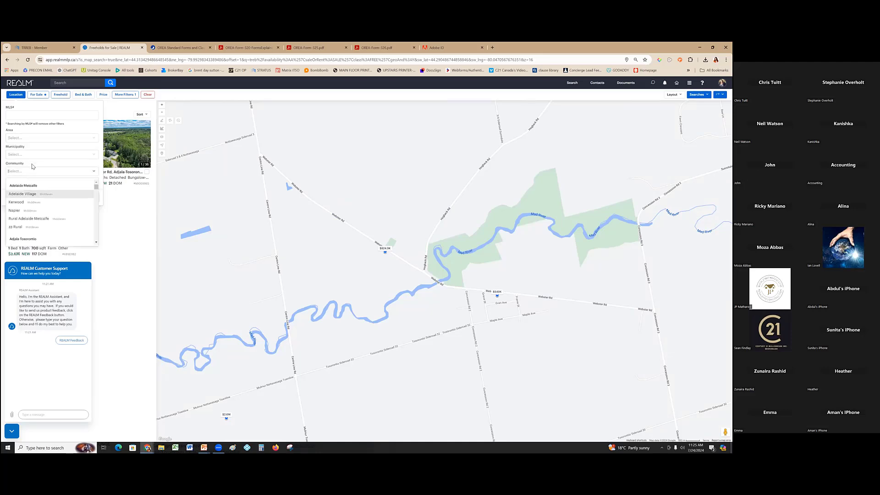
pyautogui.write('bramp')
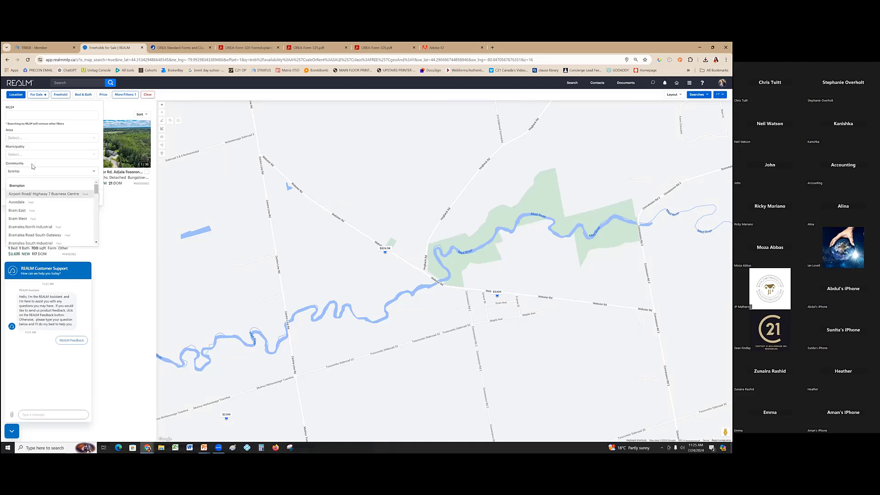
pyautogui.press('BackSpace')
pyautogui.press('BackSpace')
pyautogui.press('BackSpace')
pyautogui.press('BackSpace')
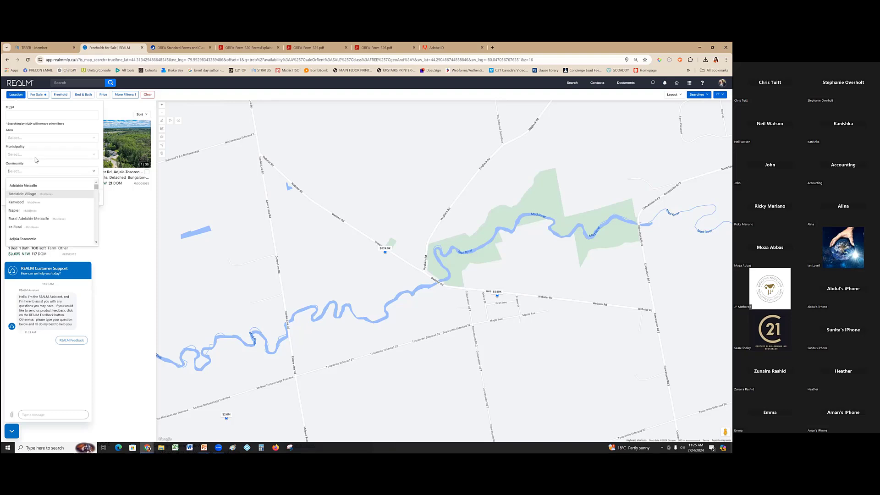
pyautogui.click(35, 157)
pyautogui.write('brampton')
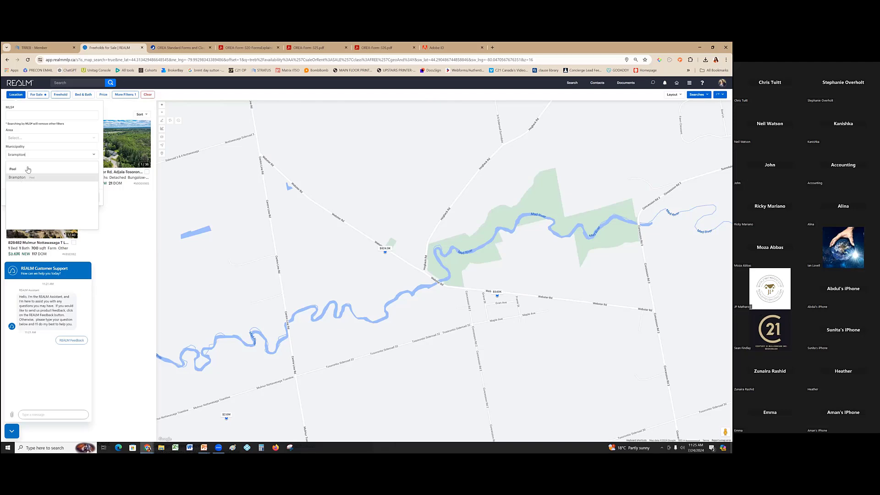
pyautogui.press('Return')
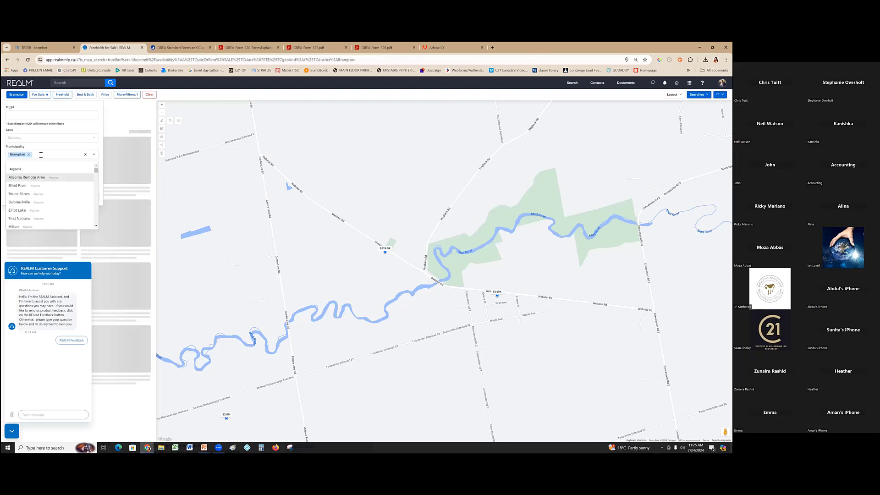
# Add Lincoln and Wasaga Beach as further municipalities and close the location filters
pyautogui.write('niaga')
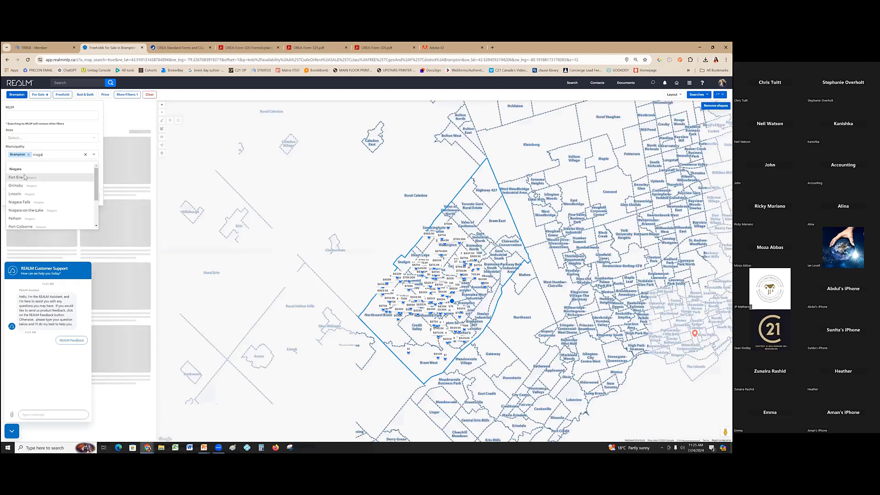
pyautogui.write('r')
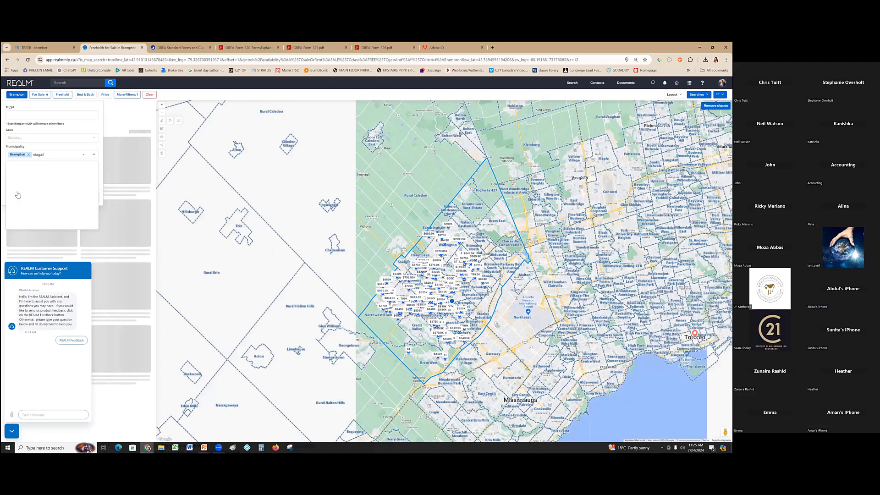
pyautogui.click(18, 195)
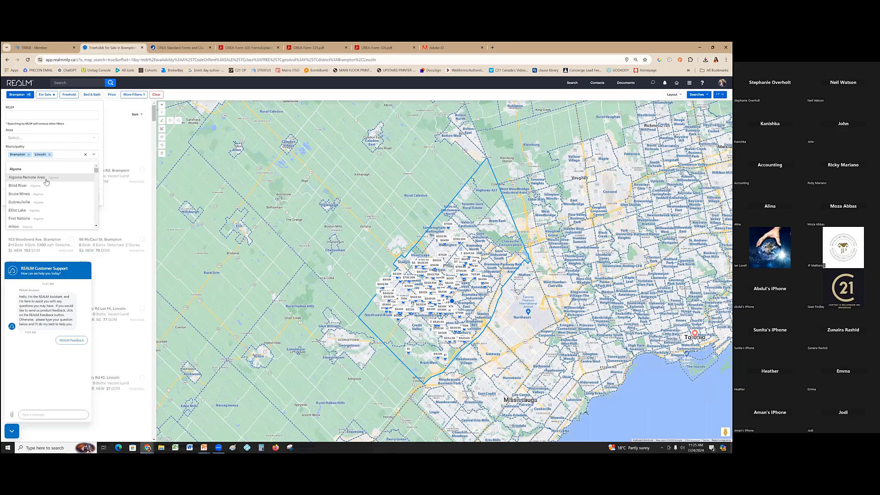
pyautogui.write('wasaa')
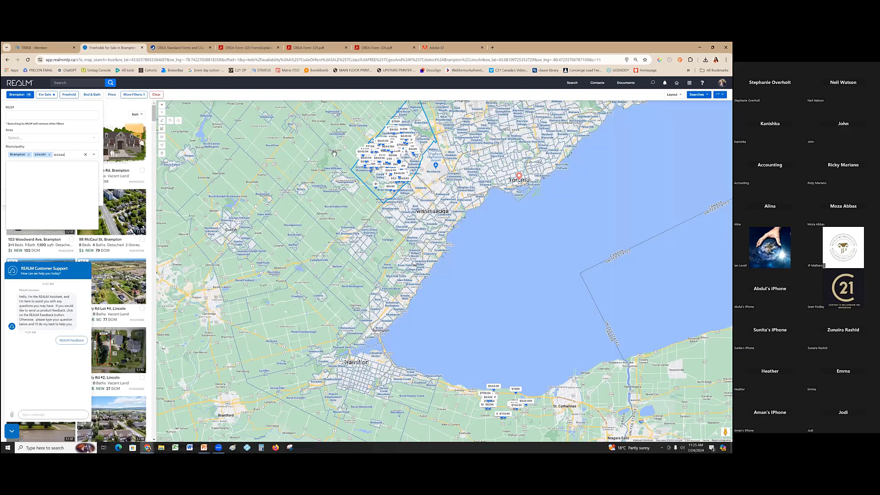
pyautogui.press('Return')
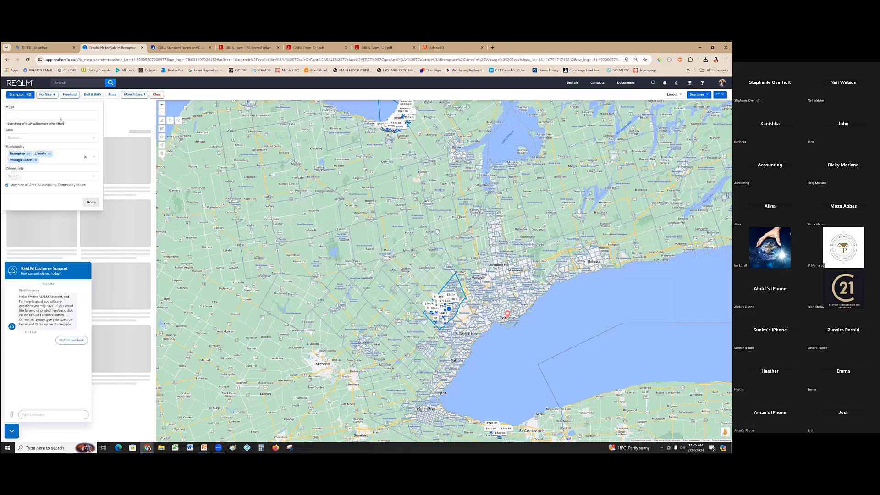
pyautogui.press('Escape')
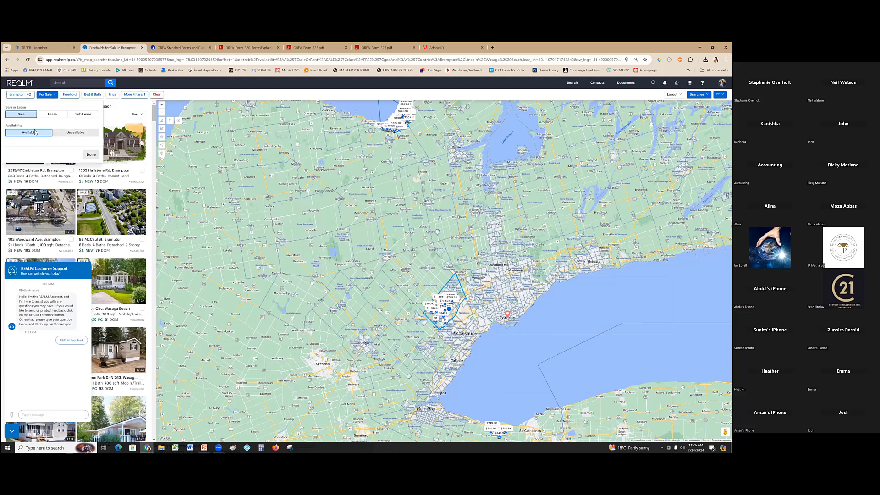
# Keep only unavailable listings with a widened date range and apply the status filter
pyautogui.click(67, 133)
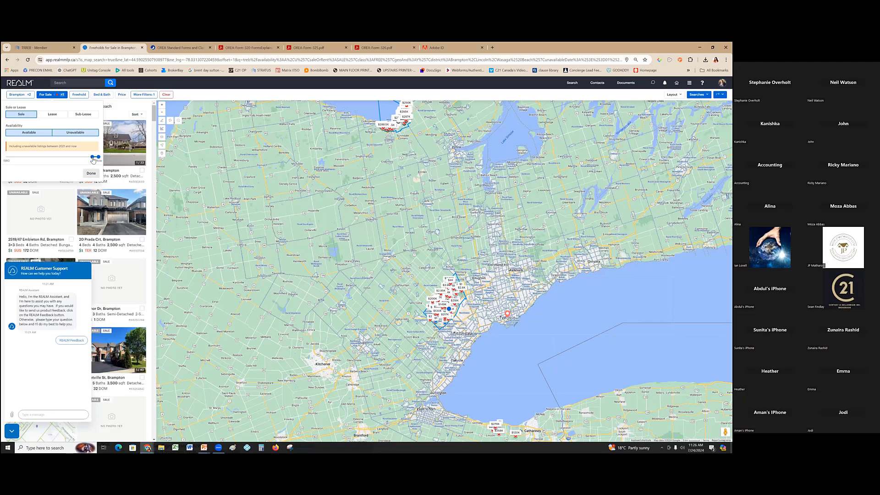
pyautogui.moveTo(93, 158); pyautogui.dragTo(27, 159)
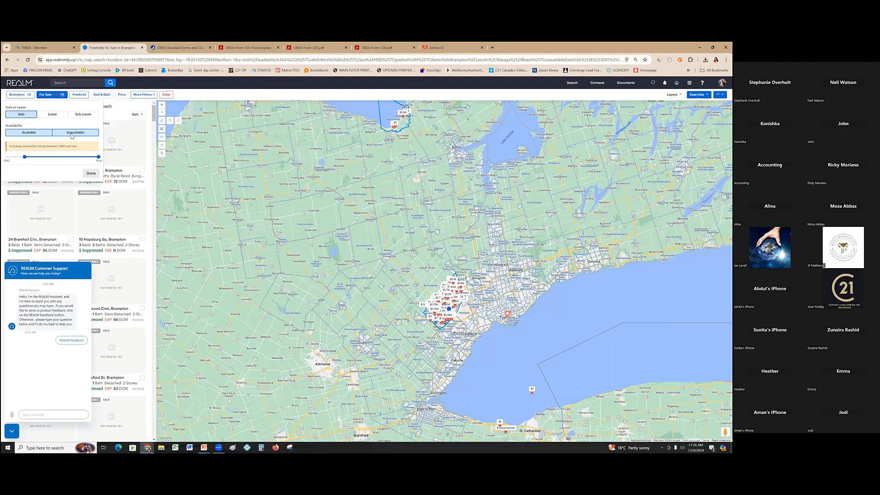
pyautogui.click(72, 133)
pyautogui.click(90, 174)
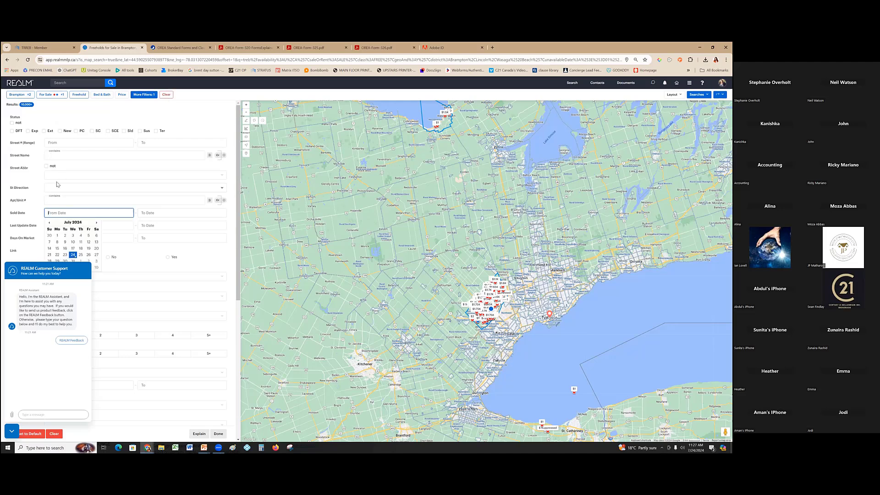
pyautogui.click(66, 206)
pyautogui.scroll(-1, 85, 209)
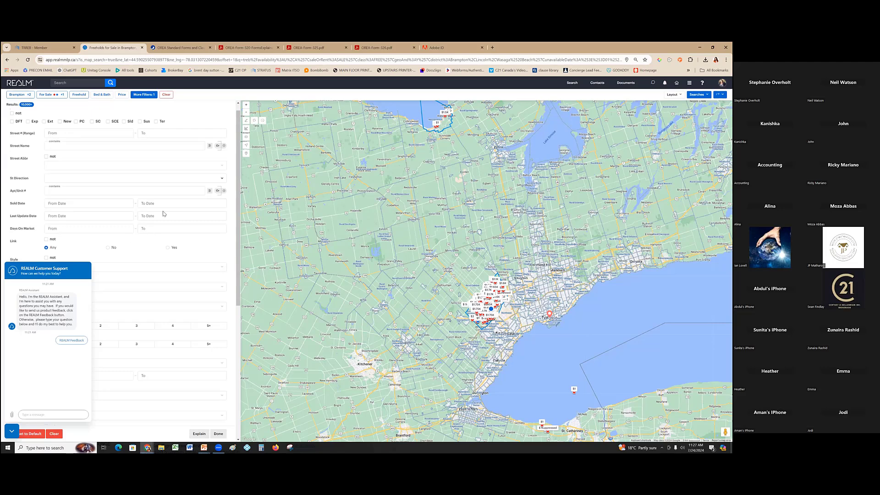
pyautogui.click(111, 207)
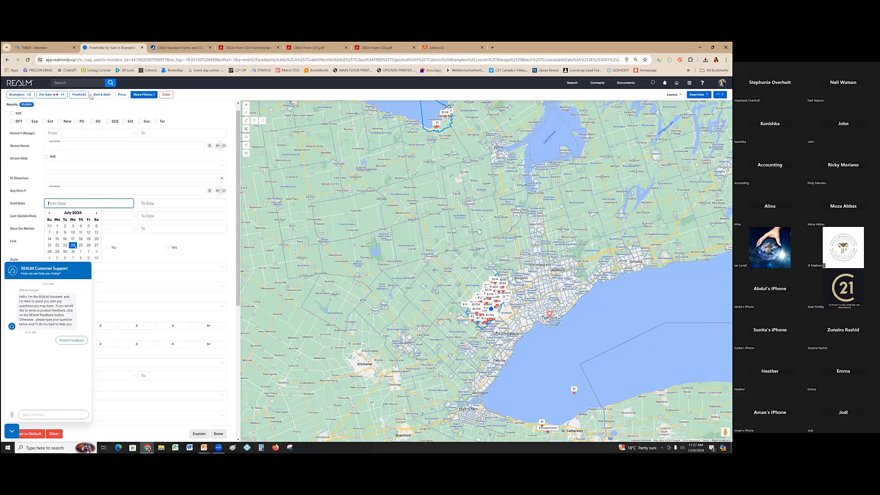
pyautogui.click(229, 188)
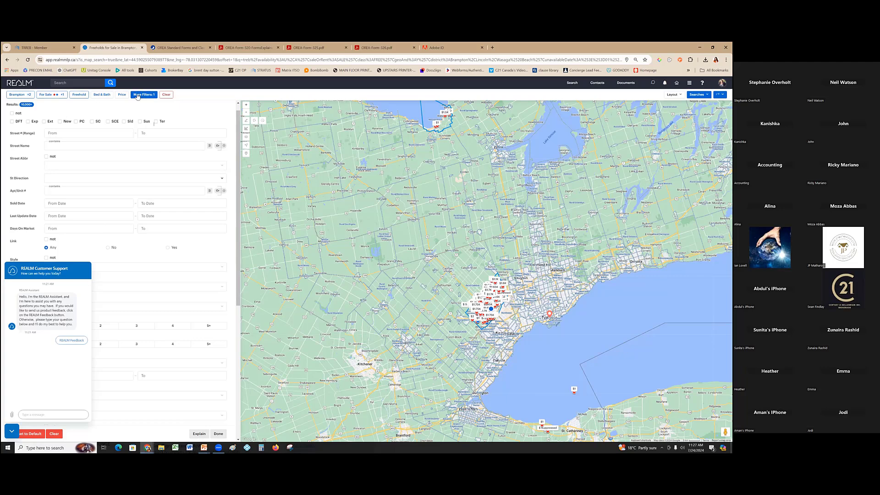
pyautogui.click(137, 96)
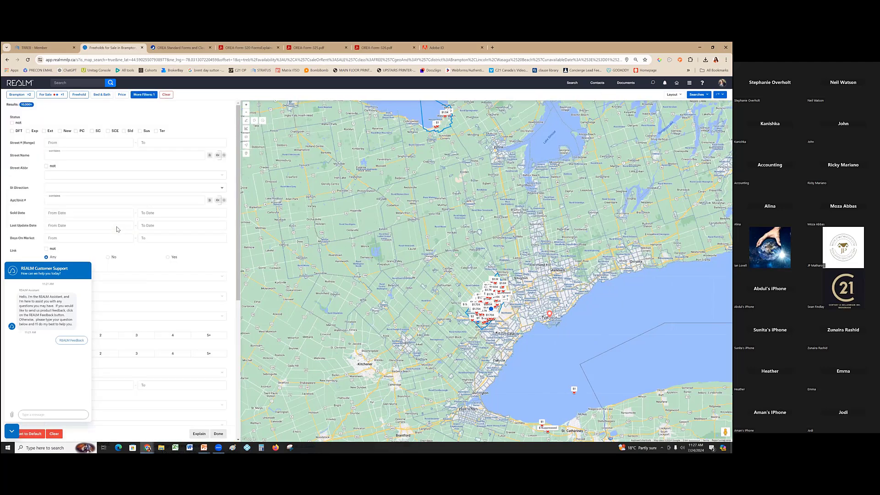
# Select 2 or 3 under Total Parking Spaces in the More Filters panel
pyautogui.scroll(-1, 117, 229)
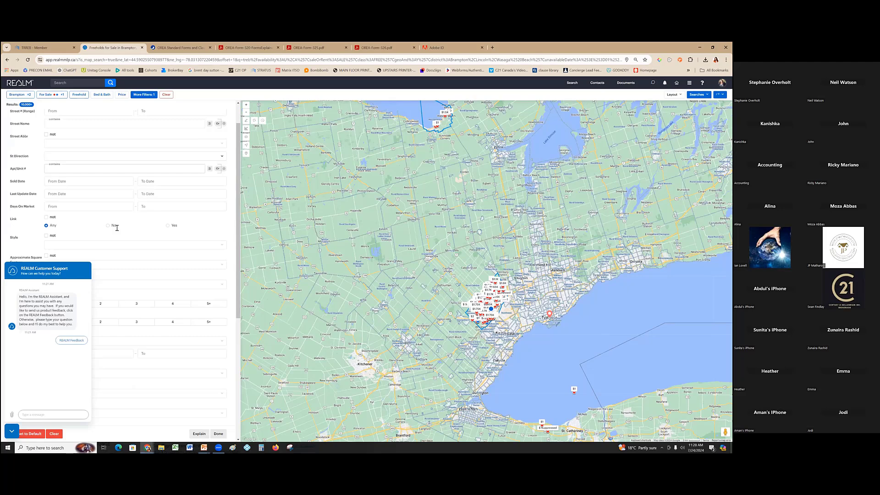
pyautogui.scroll(-10, 117, 228)
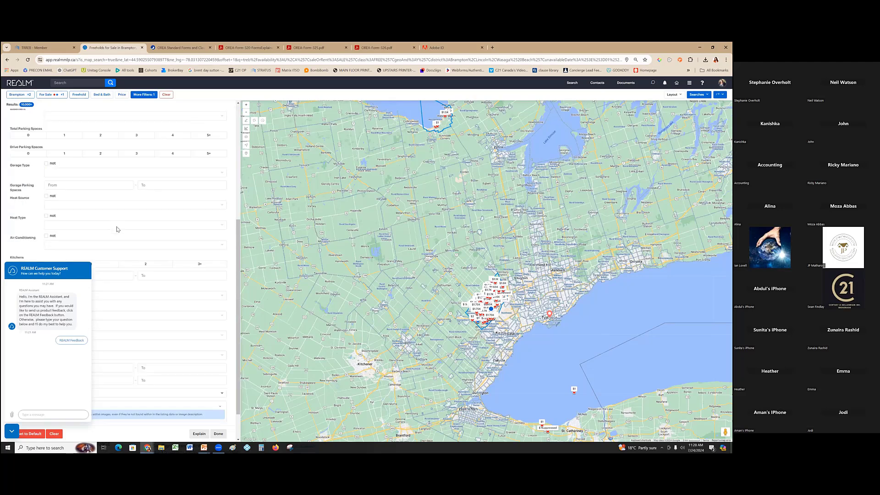
pyautogui.scroll(-1, 117, 229)
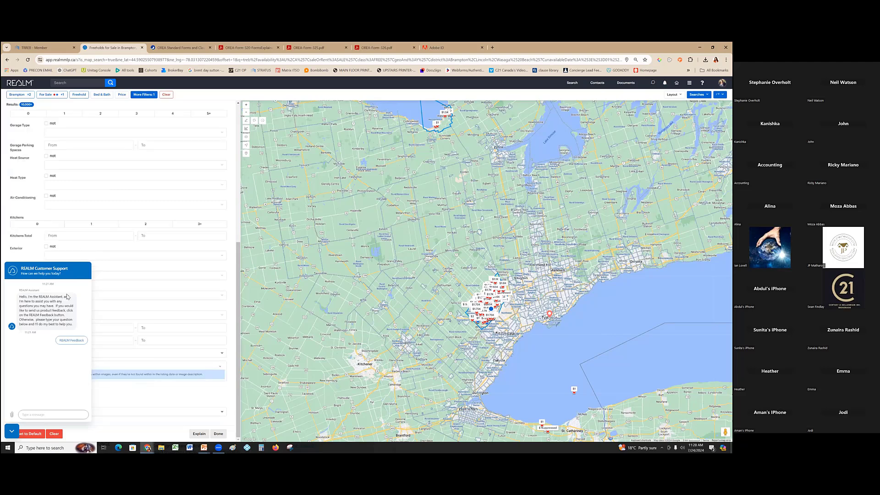
pyautogui.scroll(1, 61, 222)
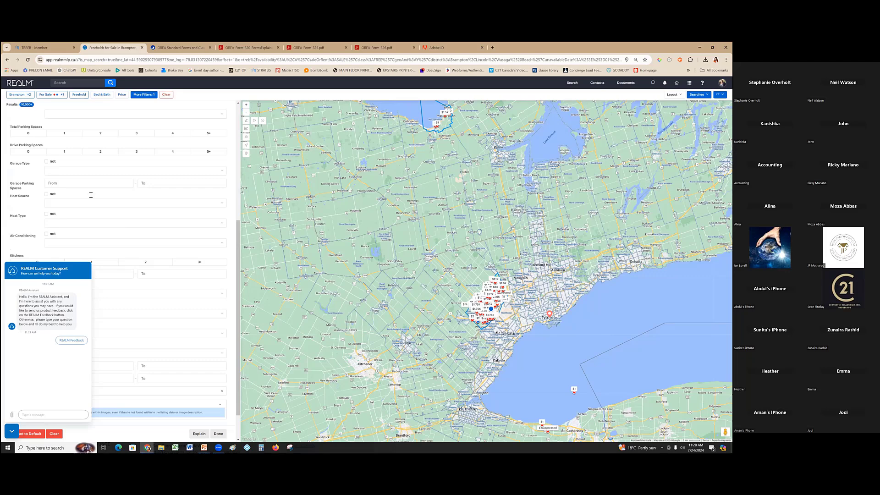
pyautogui.scroll(4, 91, 195)
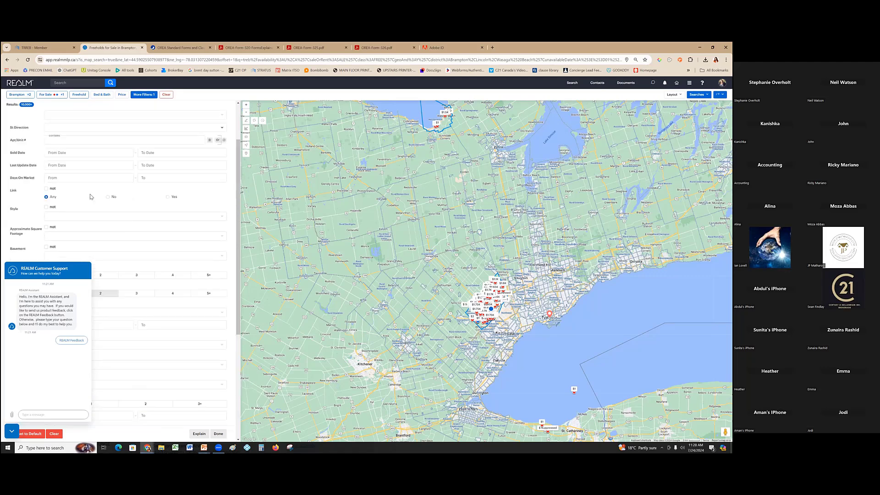
pyautogui.scroll(2, 90, 197)
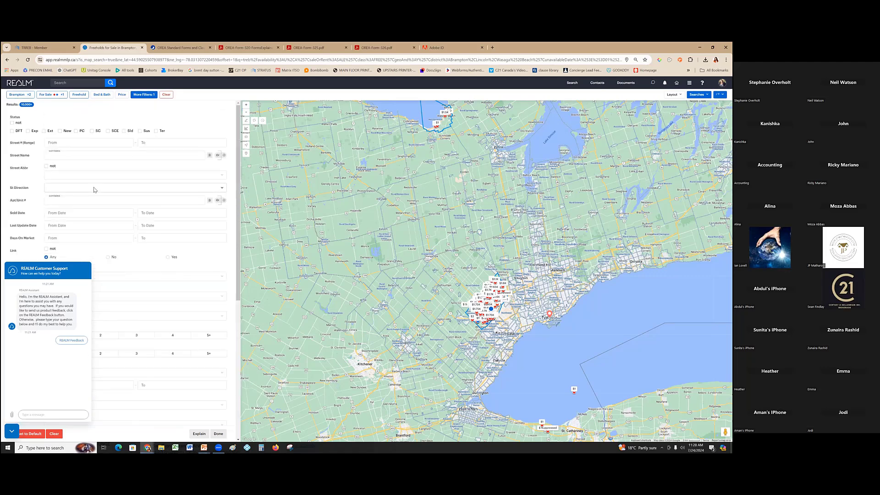
pyautogui.scroll(-6, 96, 190)
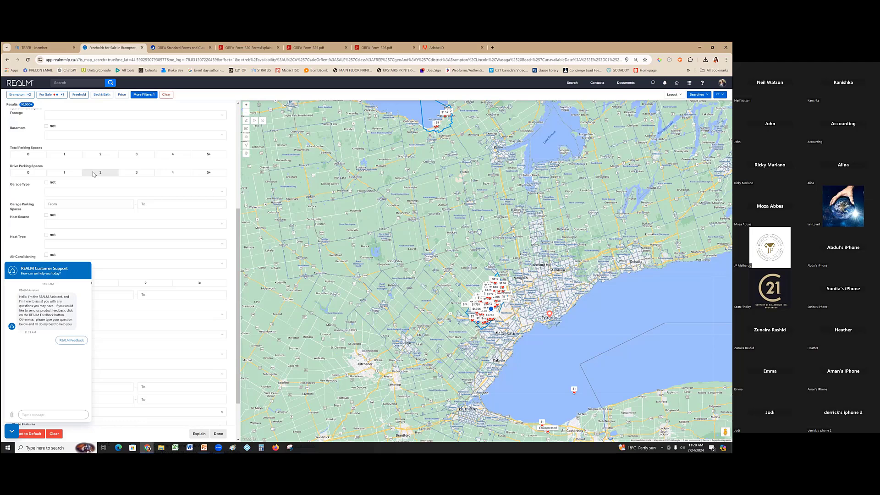
pyautogui.scroll(1, 93, 174)
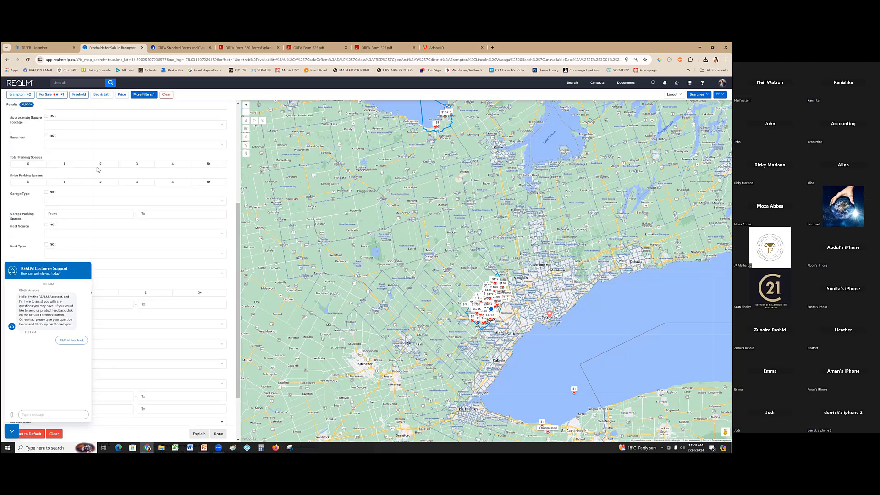
pyautogui.click(138, 166)
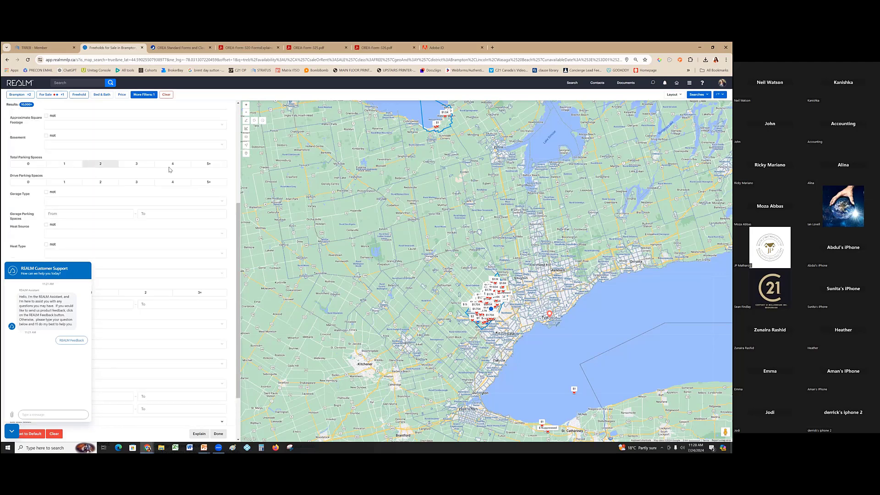
# Toggle the parking counts so only 5+ total parking spaces remains selected
pyautogui.click(213, 166)
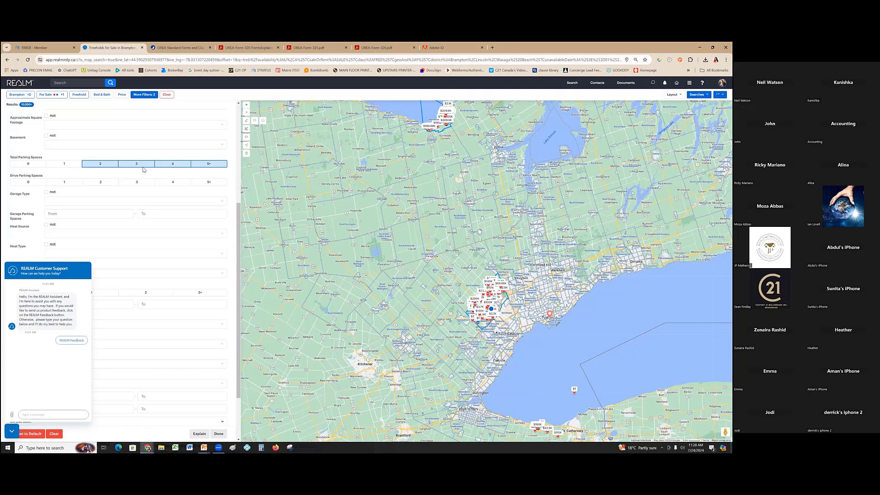
pyautogui.click(205, 168)
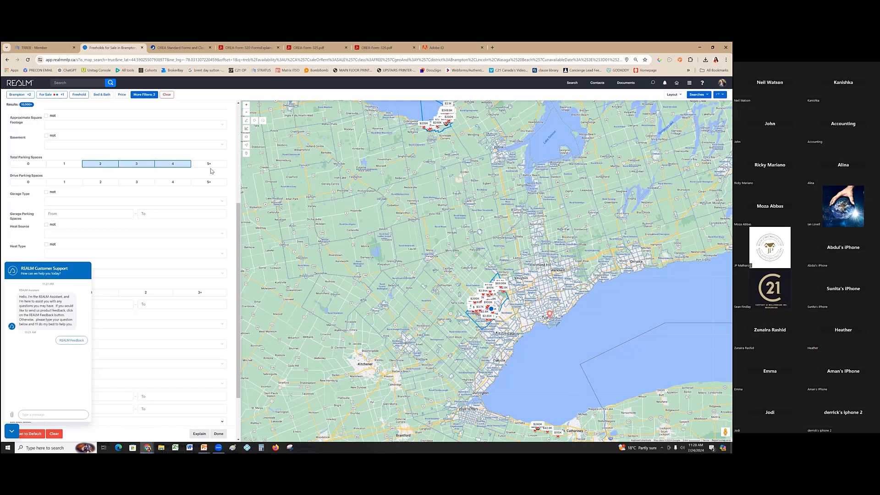
pyautogui.click(156, 168)
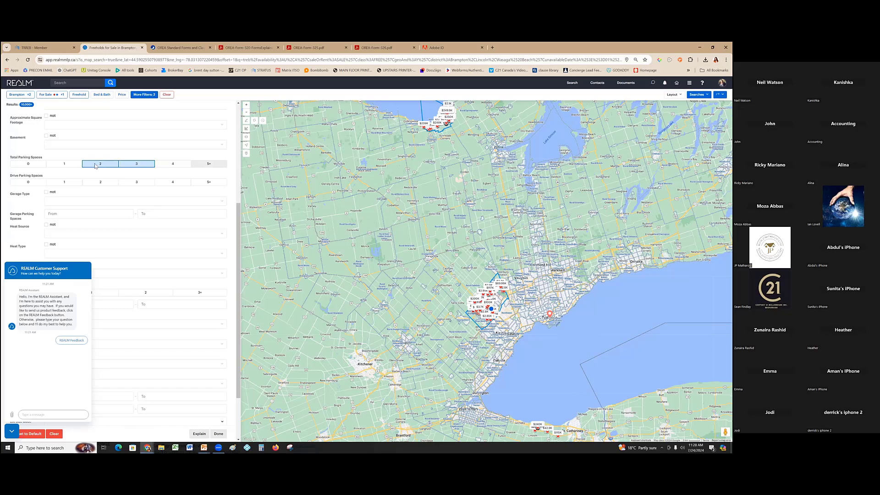
pyautogui.click(161, 165)
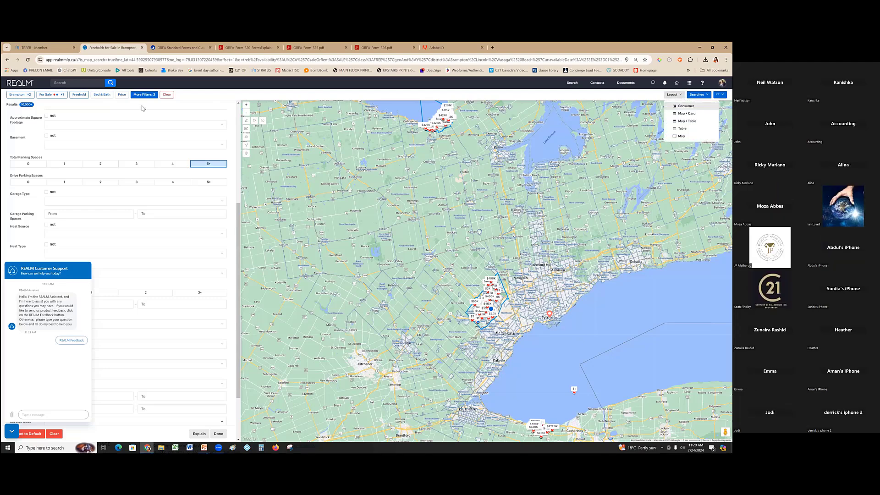
# Clear all search filters and close the REALM Customer Support chat
pyautogui.click(166, 95)
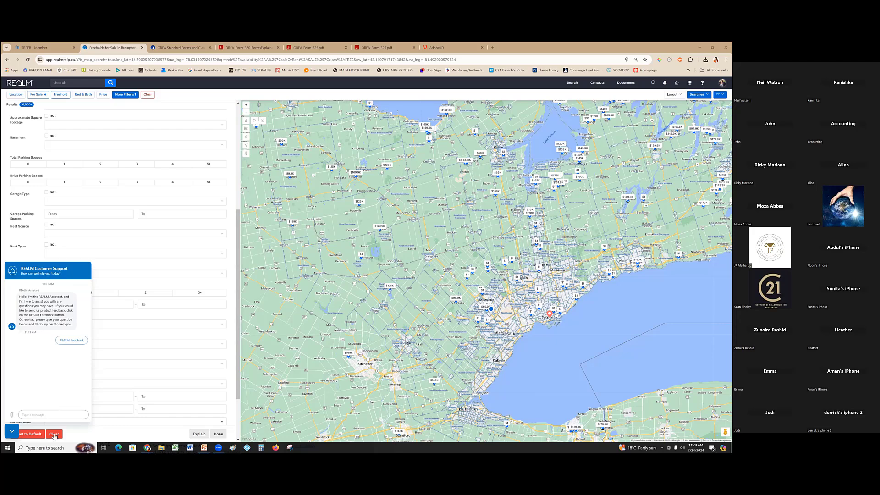
pyautogui.click(12, 431)
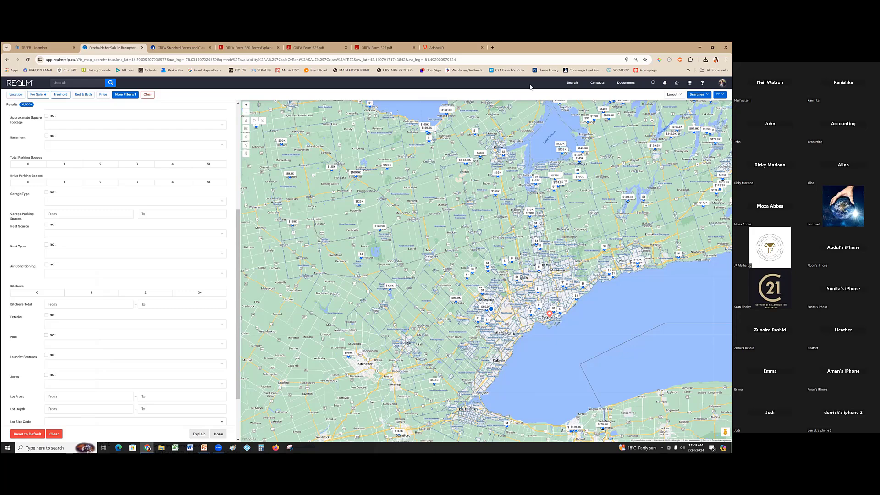
# In Contacts, view the agent's and the test client's Lists tabs, then return to own profile
pyautogui.click(597, 83)
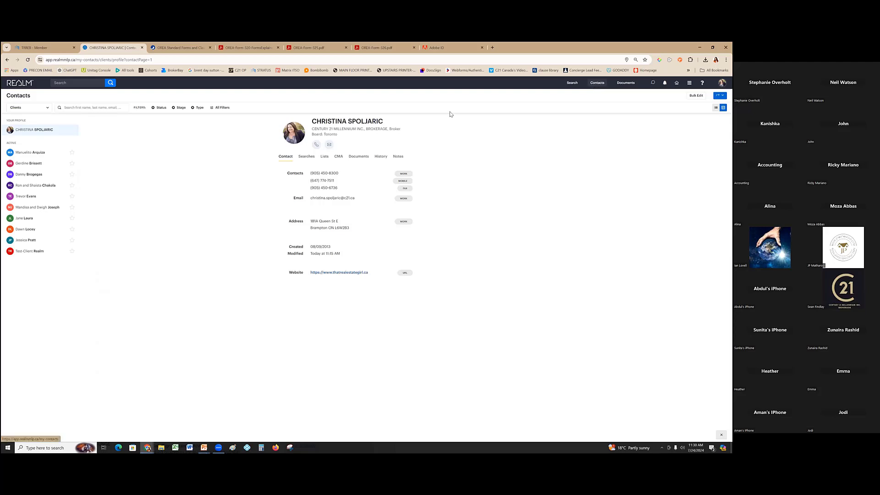
pyautogui.click(325, 158)
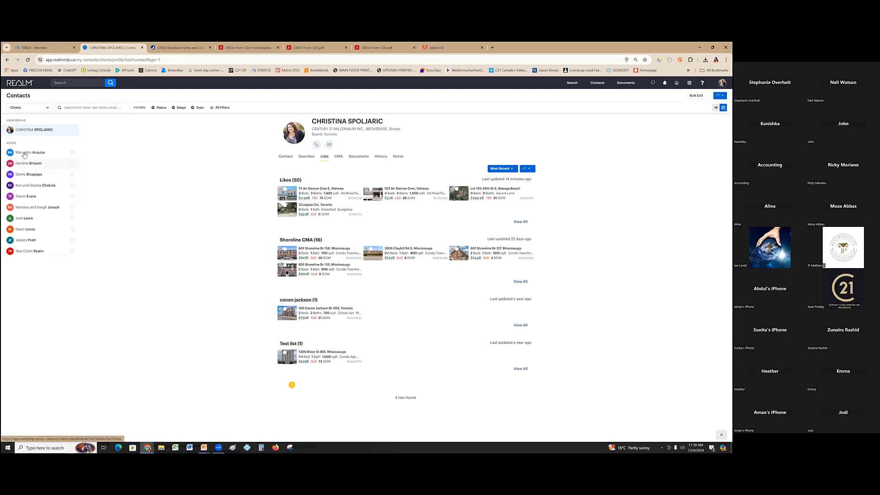
pyautogui.click(30, 252)
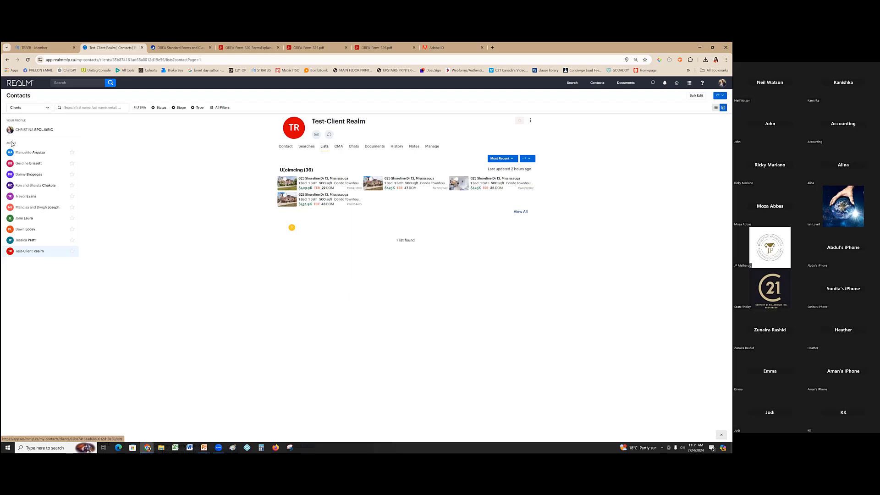
pyautogui.click(105, 134)
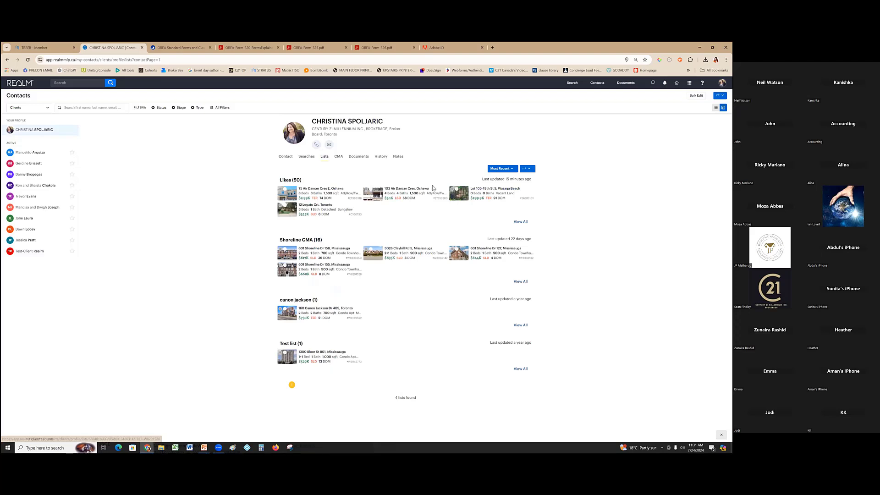
# Open the lists' Actions menu, check its sort options, then close it
pyautogui.click(527, 170)
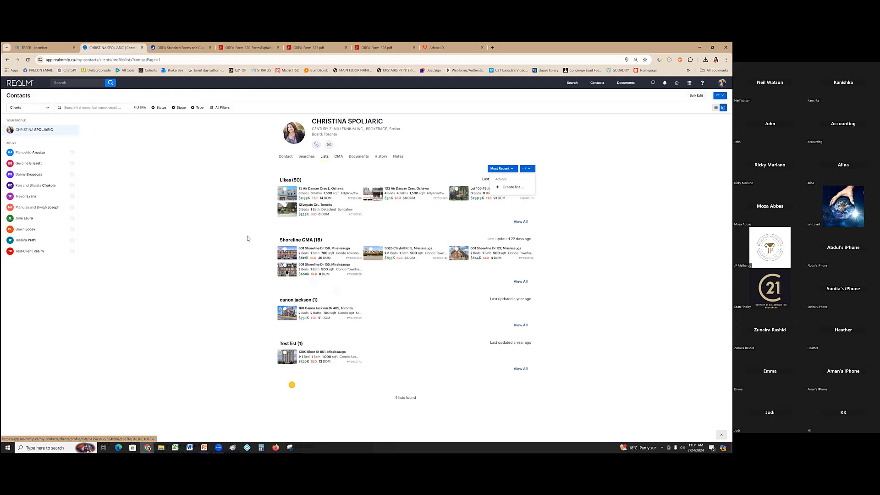
pyautogui.click(513, 170)
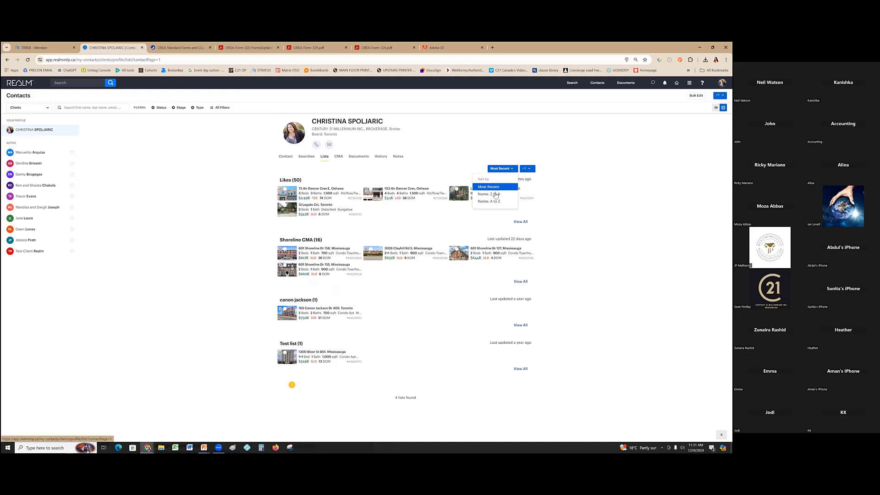
pyautogui.click(528, 169)
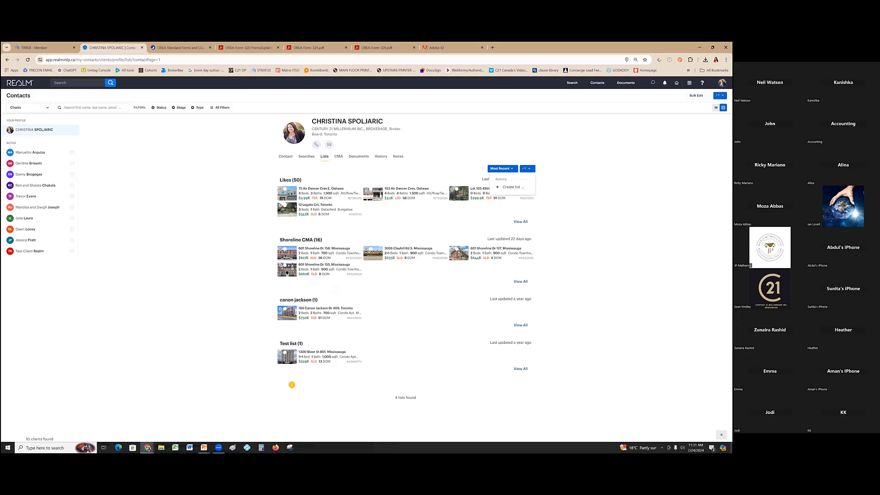
pyautogui.click(257, 197)
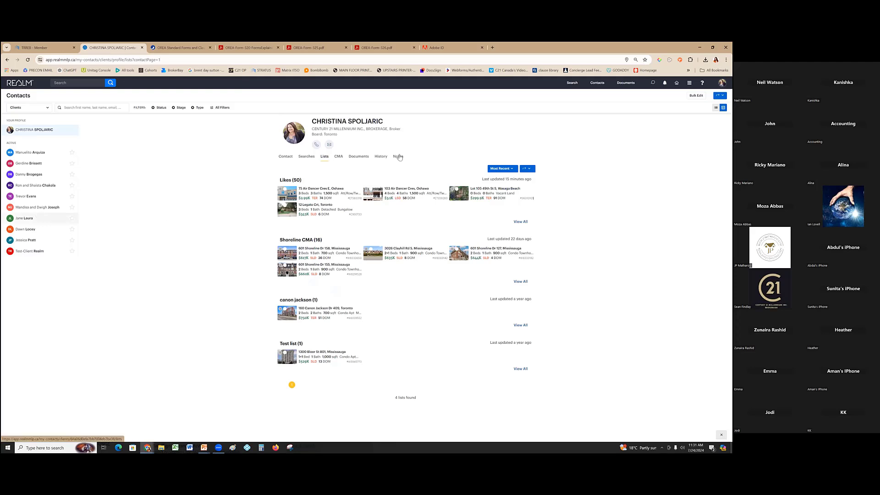
# Add the Shoreline CMA listings to a new test-client list named 'NEw search'
pyautogui.click(305, 242)
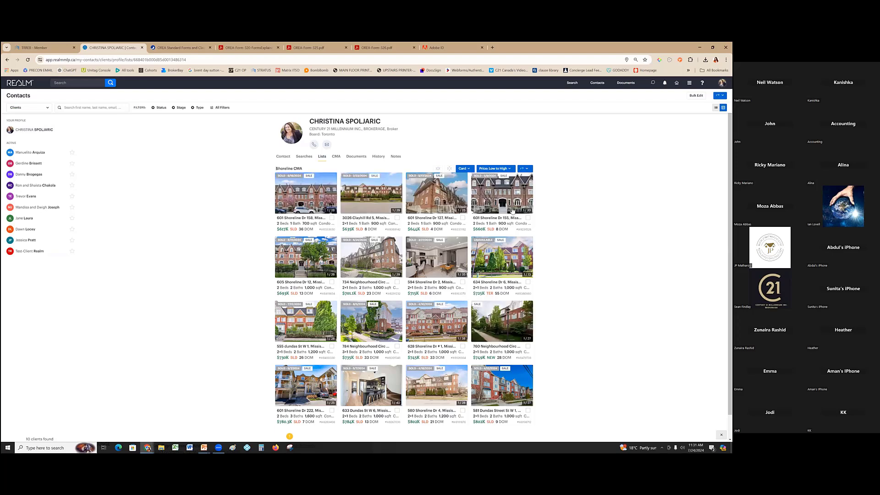
pyautogui.click(525, 168)
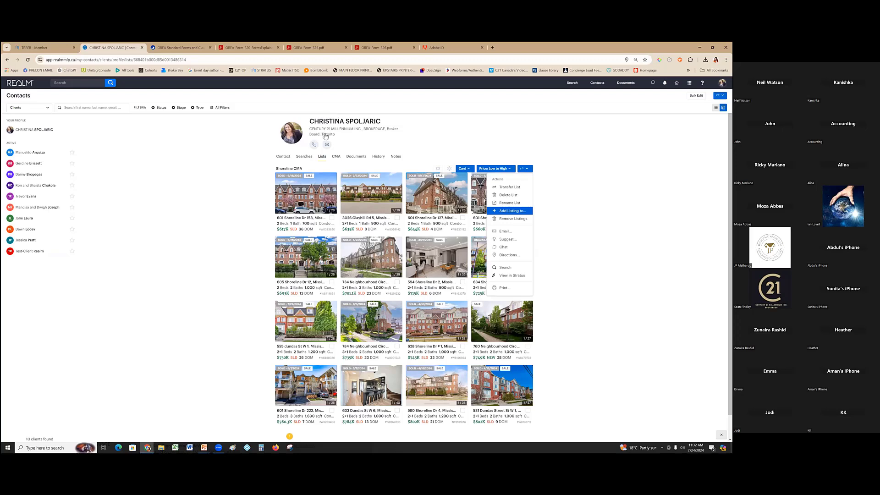
pyautogui.click(512, 210)
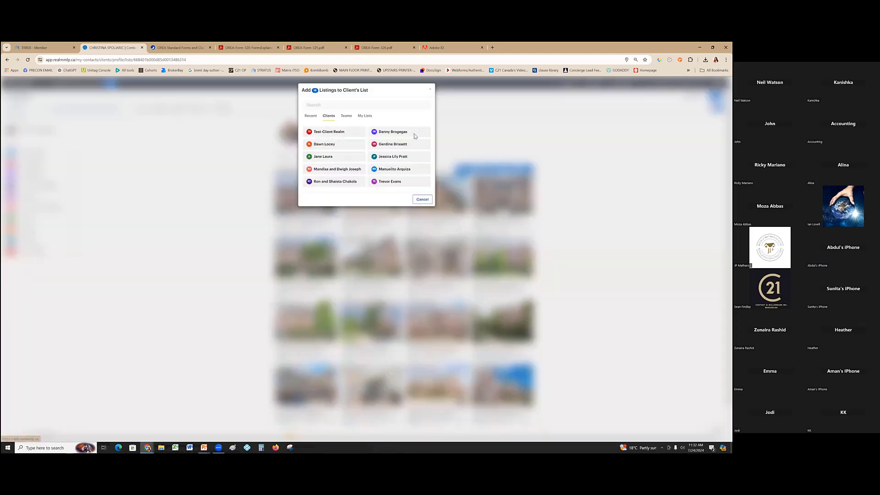
pyautogui.click(418, 133)
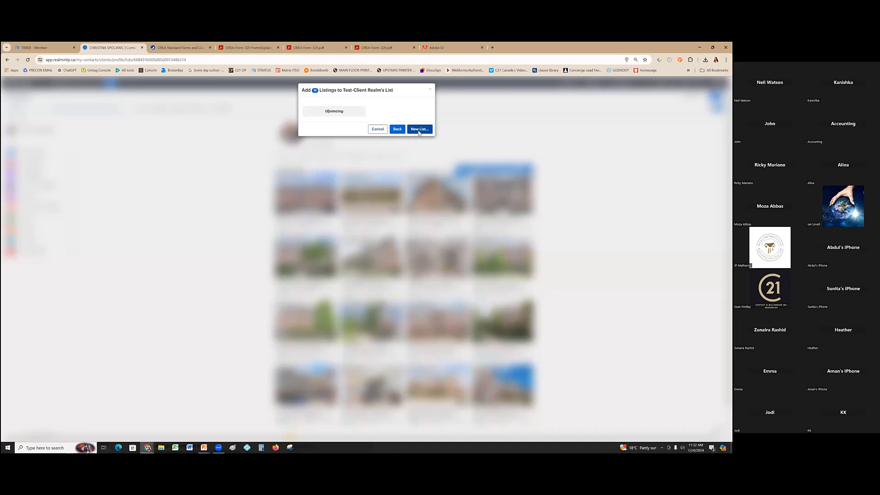
pyautogui.click(419, 133)
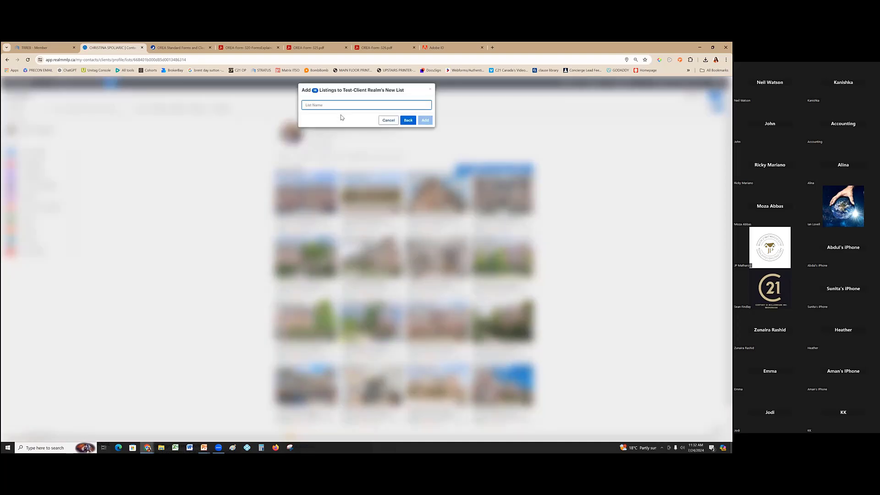
pyautogui.write('NEw search')
pyautogui.press('Return')
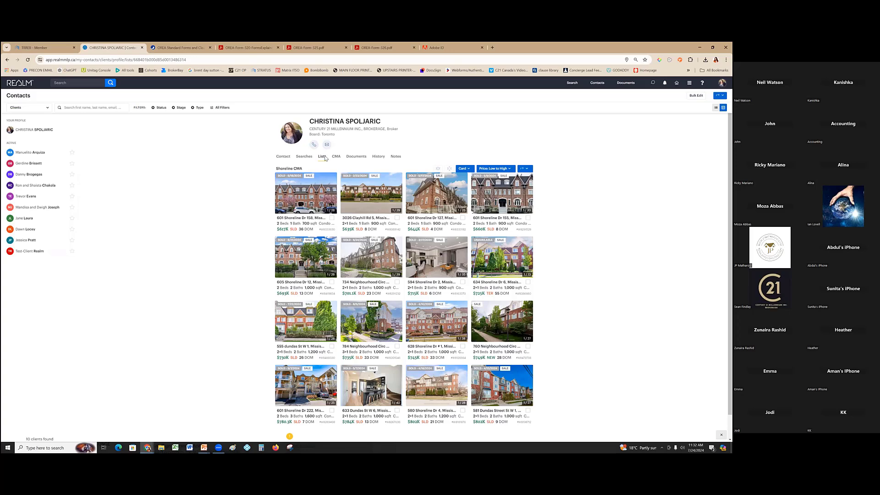
# Sort the saved lists by Name: A to Z, then reload Contacts to restore most-recent order
pyautogui.hotkey('alt', 'Left')
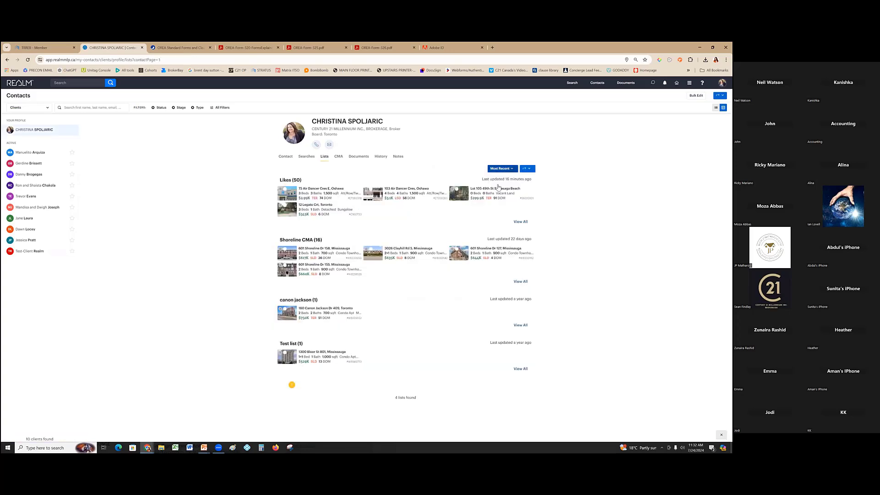
pyautogui.click(495, 201)
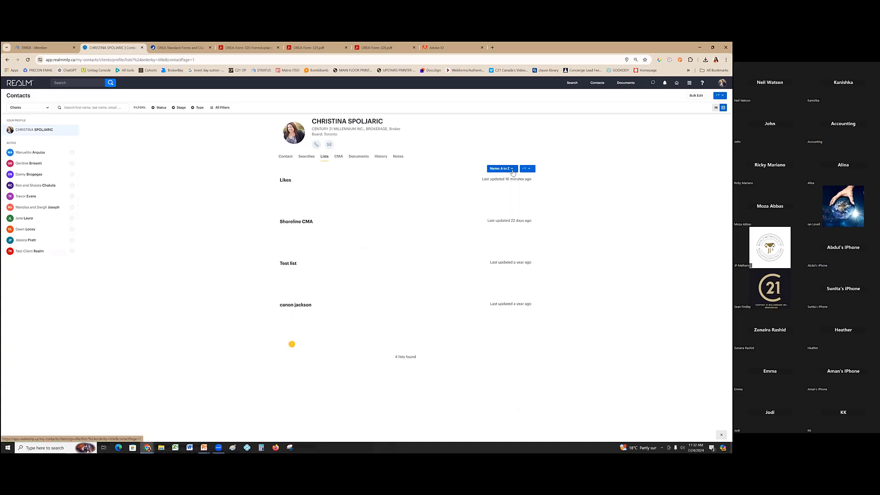
pyautogui.click(511, 170)
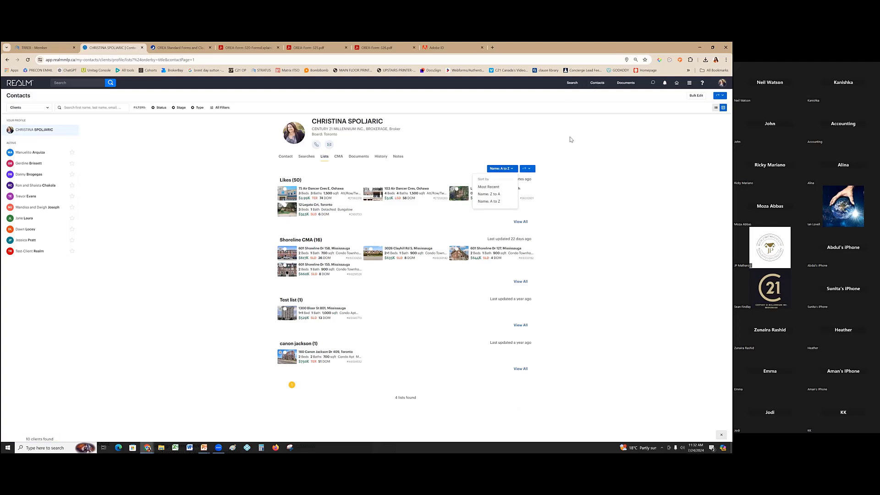
pyautogui.click(599, 84)
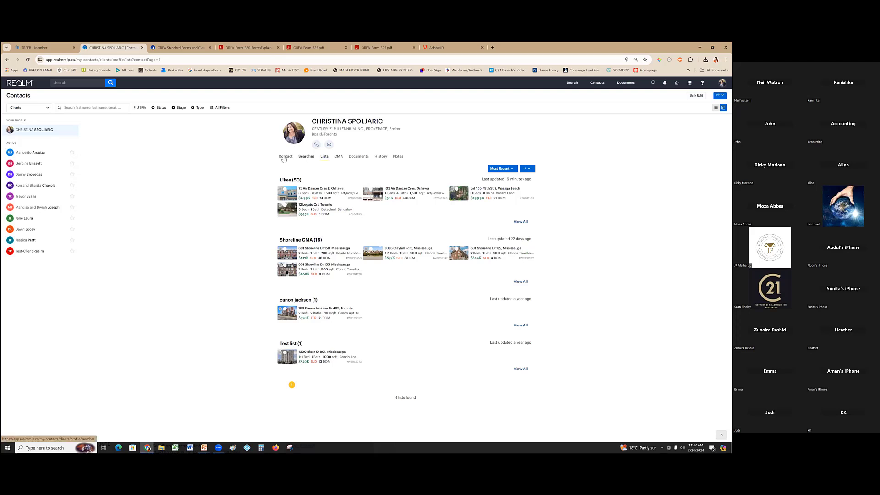
pyautogui.click(324, 158)
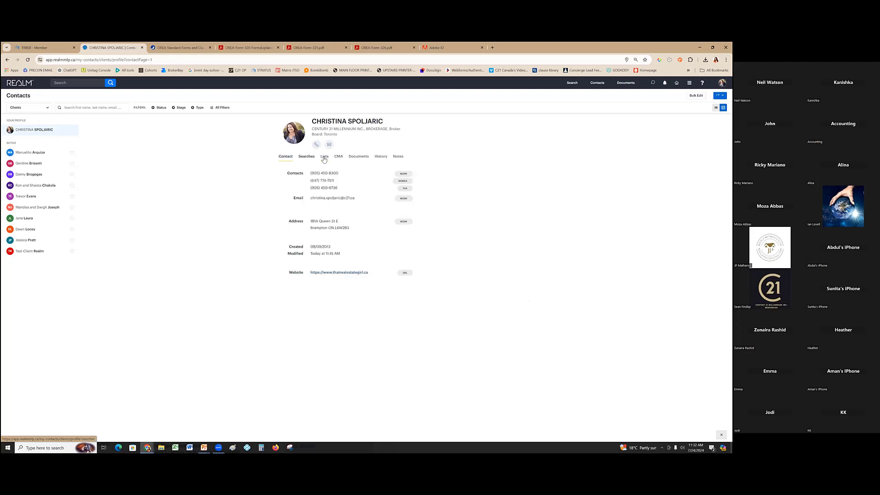
pyautogui.click(324, 158)
pyautogui.click(307, 157)
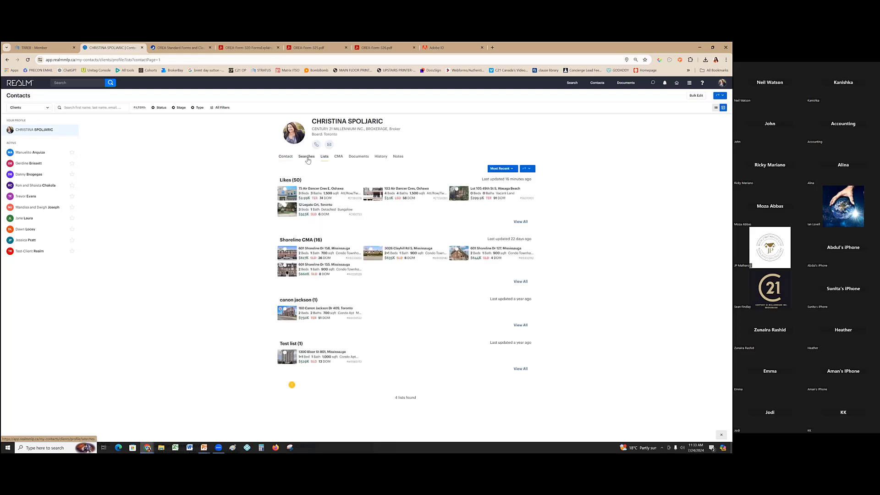
pyautogui.click(339, 157)
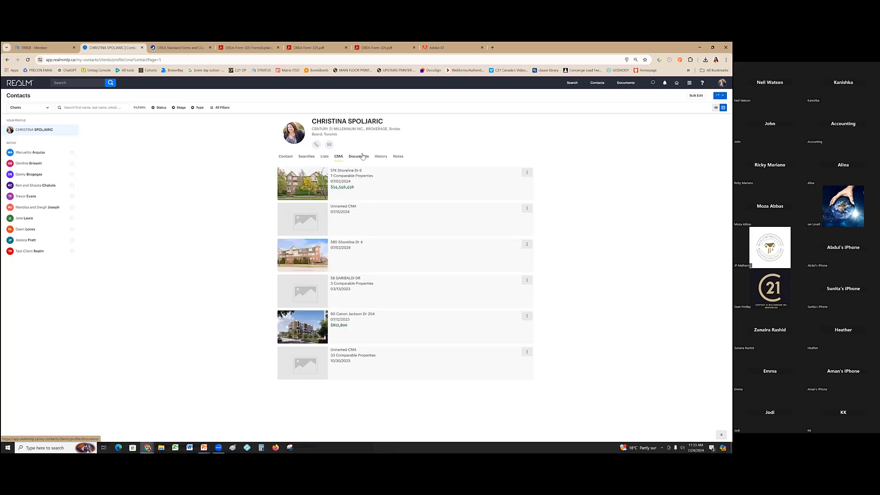
pyautogui.click(363, 157)
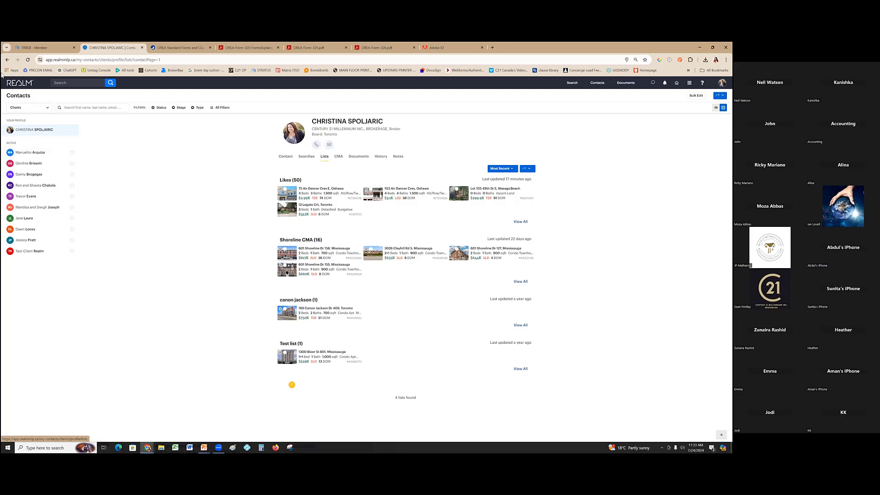
pyautogui.click(21, 84)
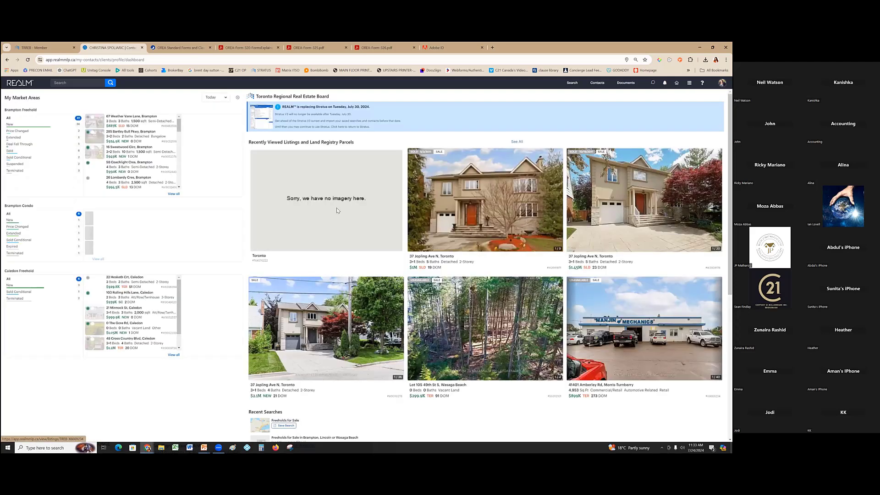
pyautogui.click(129, 121)
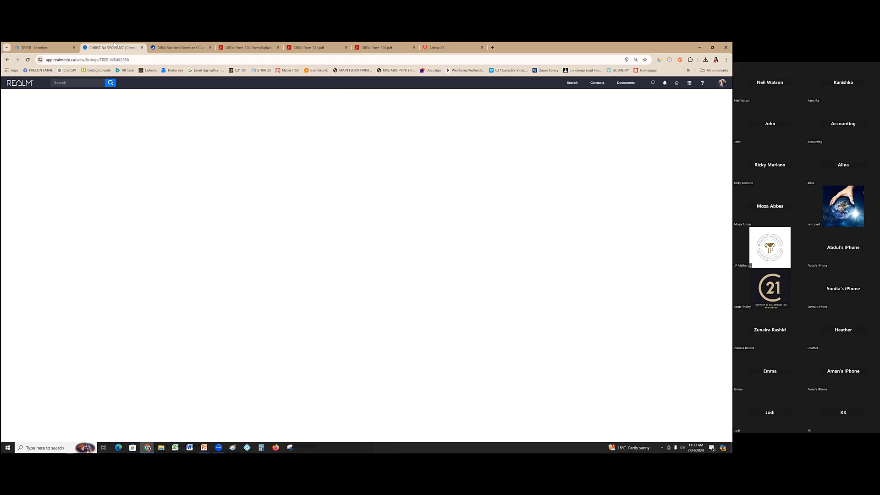
# Check the TRREB member portal homepage, then switch back to the REALM tab
pyautogui.click(42, 49)
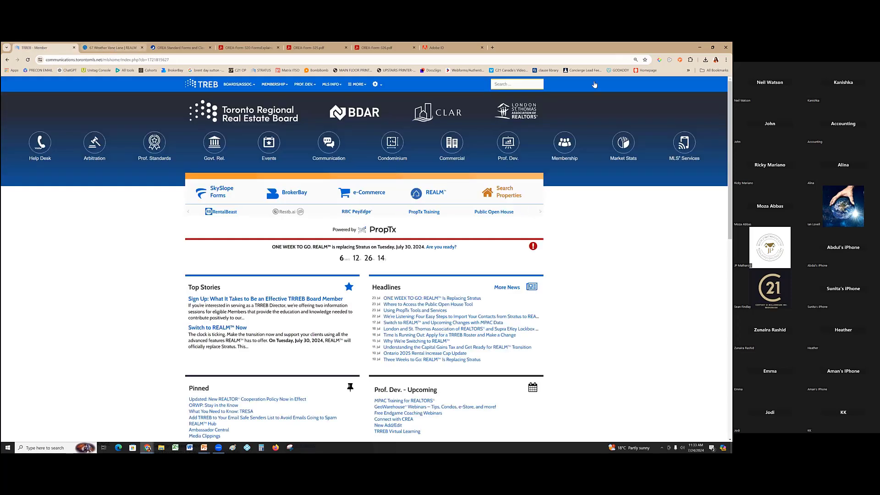
pyautogui.click(425, 192)
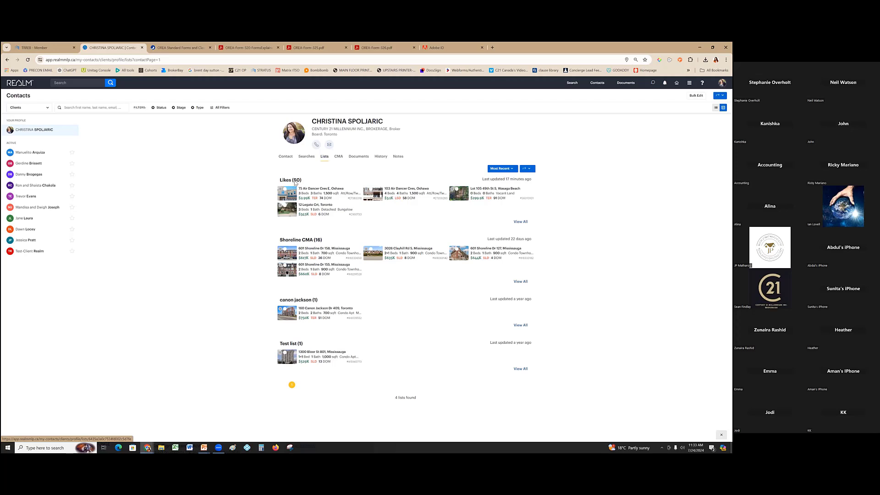
# Open the Likes (50) list in Table layout and select all 50 listings
pyautogui.click(296, 182)
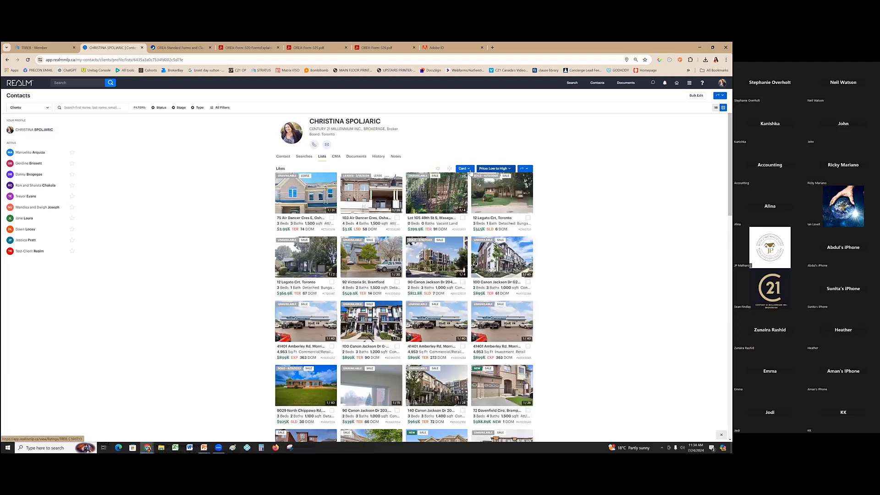
pyautogui.click(439, 202)
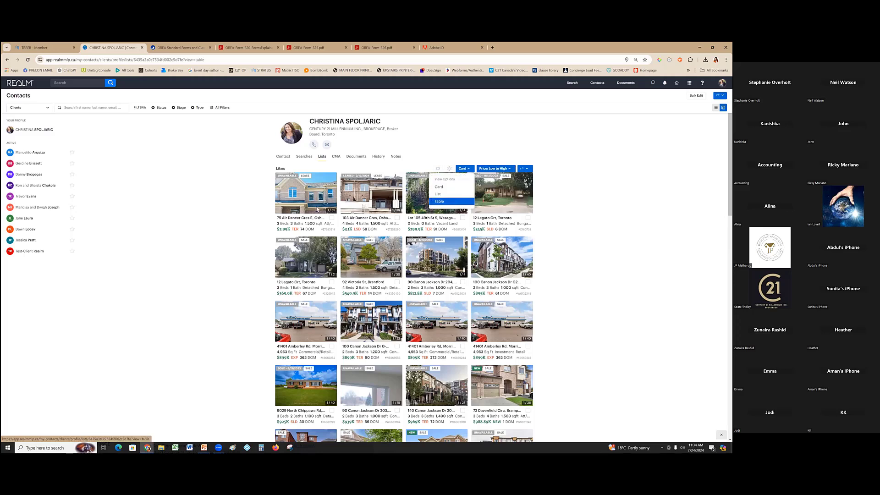
pyautogui.click(458, 190)
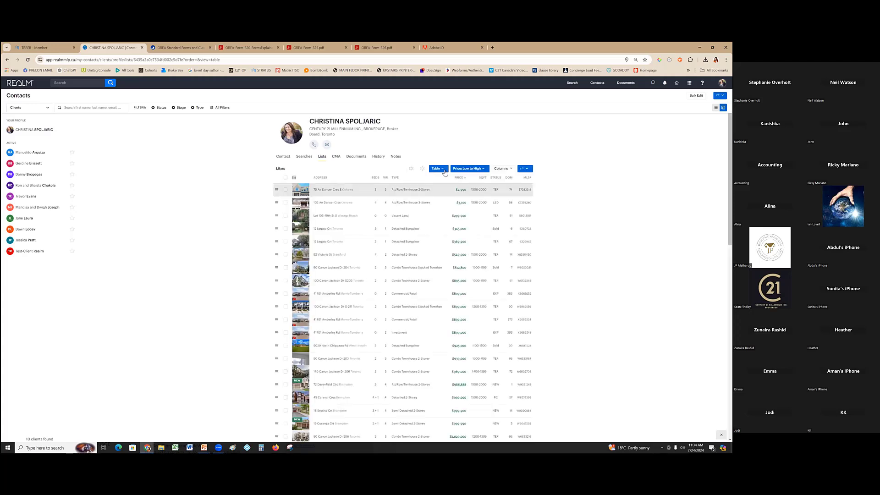
pyautogui.click(444, 172)
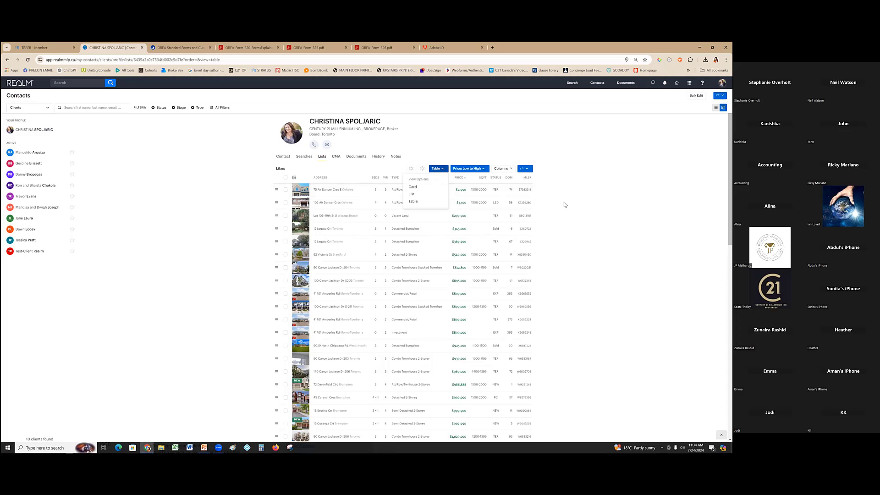
pyautogui.scroll(-1, 566, 204)
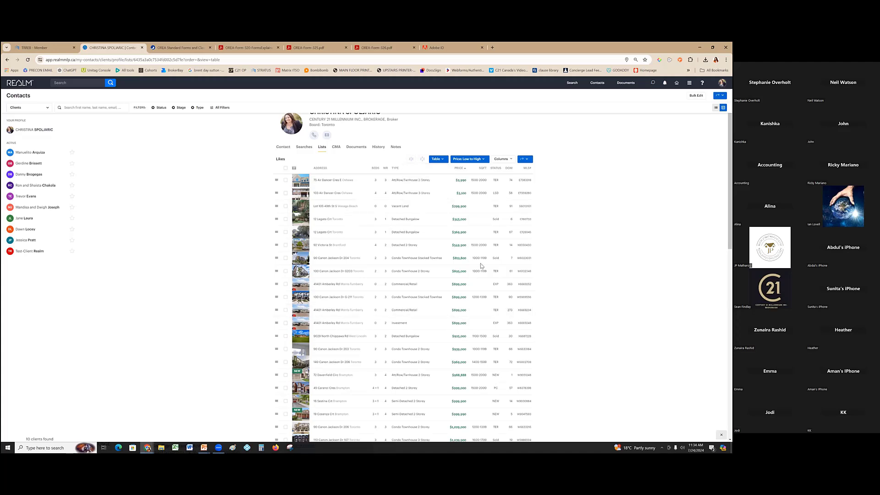
pyautogui.click(389, 205)
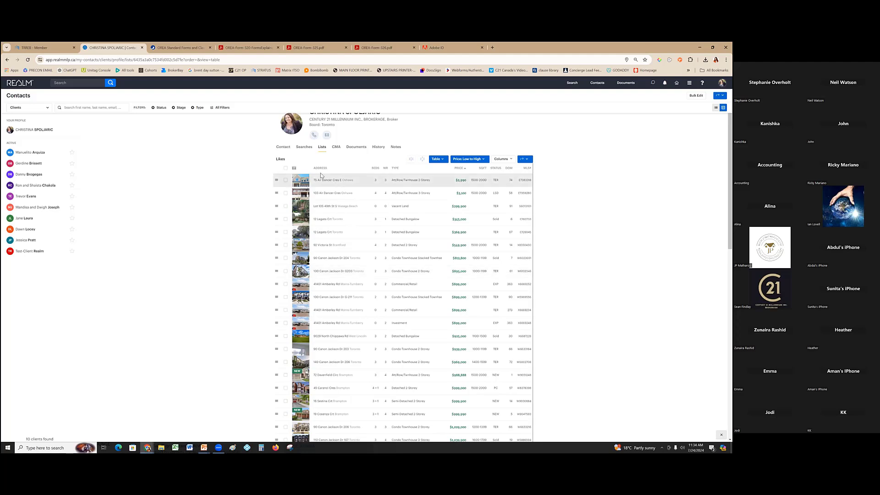
pyautogui.click(285, 168)
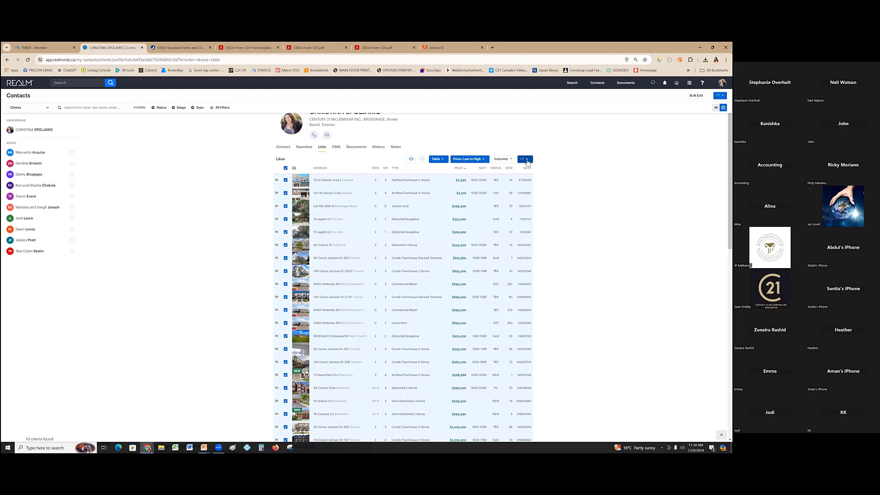
# Add the 50 selected listings to a new list 'TEst list #2' owned by the test client
pyautogui.click(527, 160)
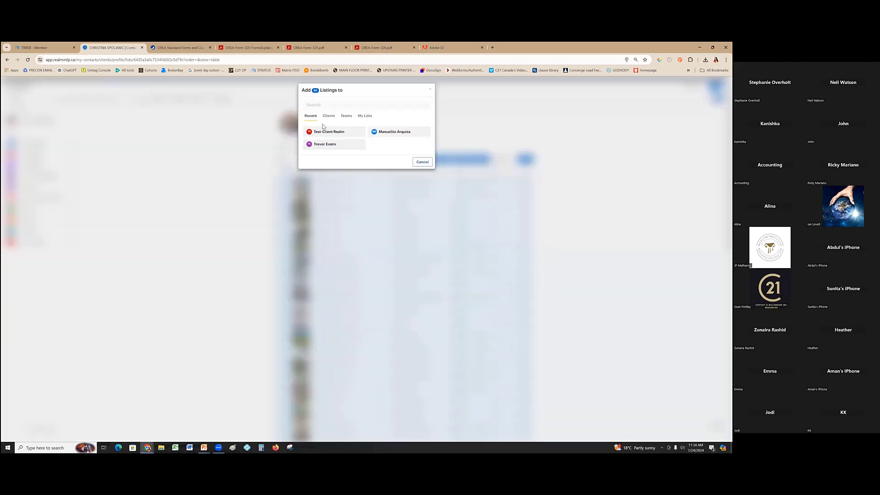
pyautogui.click(508, 178)
pyautogui.click(332, 118)
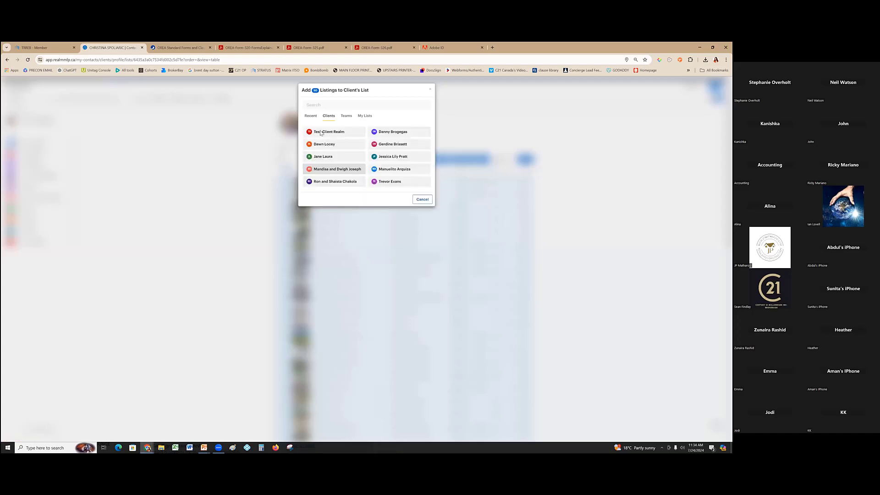
pyautogui.click(321, 133)
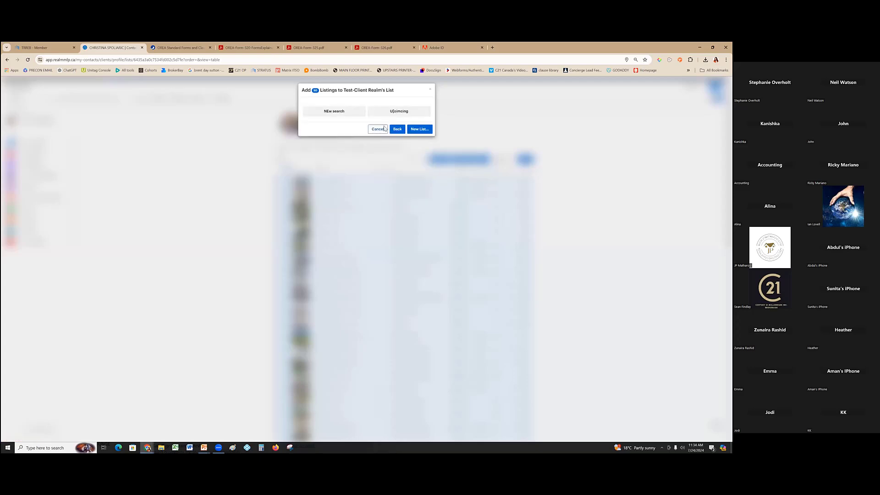
pyautogui.click(419, 129)
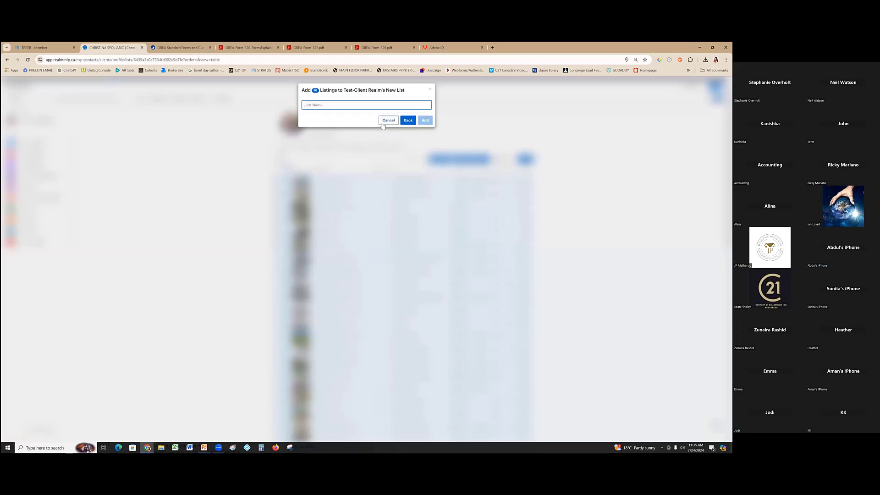
pyautogui.write('TEst list #2')
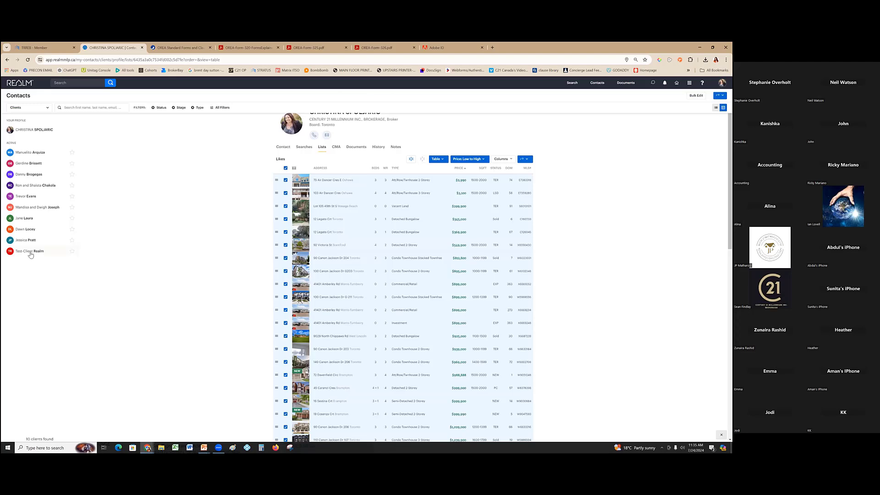
pyautogui.click(30, 255)
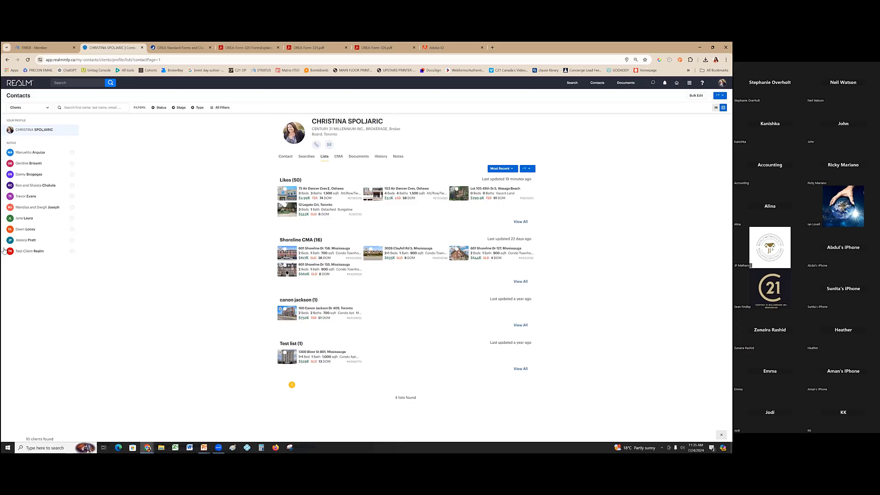
# Open the test client's TEst list #2 (50) and view the 75 Air Dancer Cres E listing
pyautogui.click(25, 251)
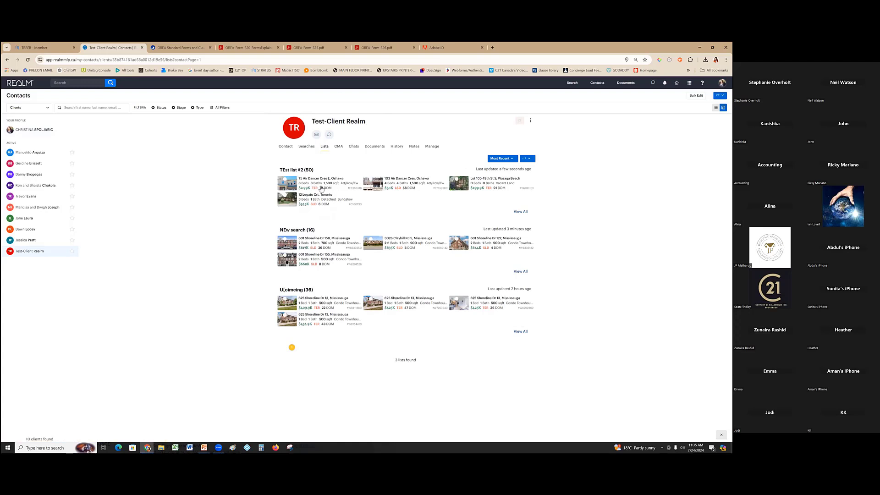
pyautogui.click(295, 183)
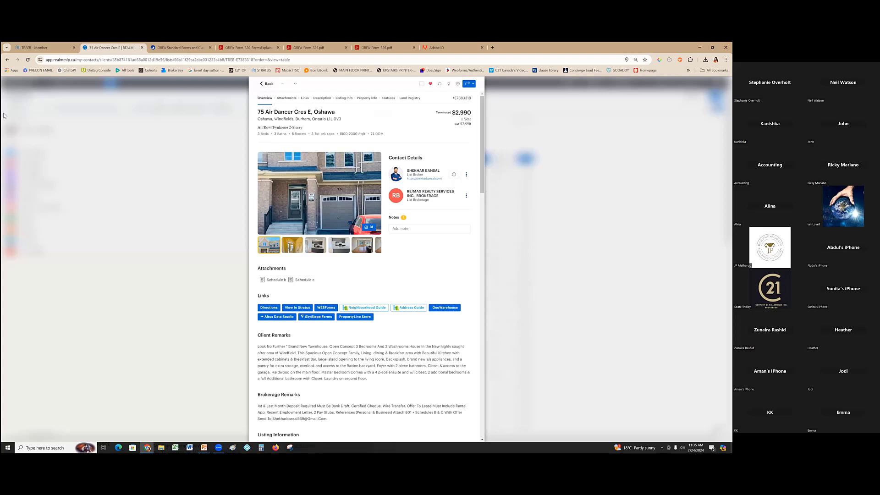
pyautogui.click(11, 99)
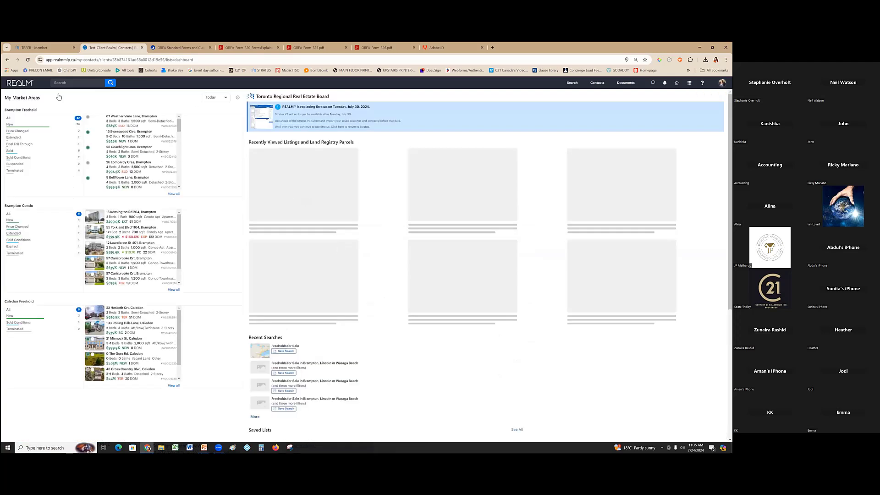
pyautogui.click(131, 122)
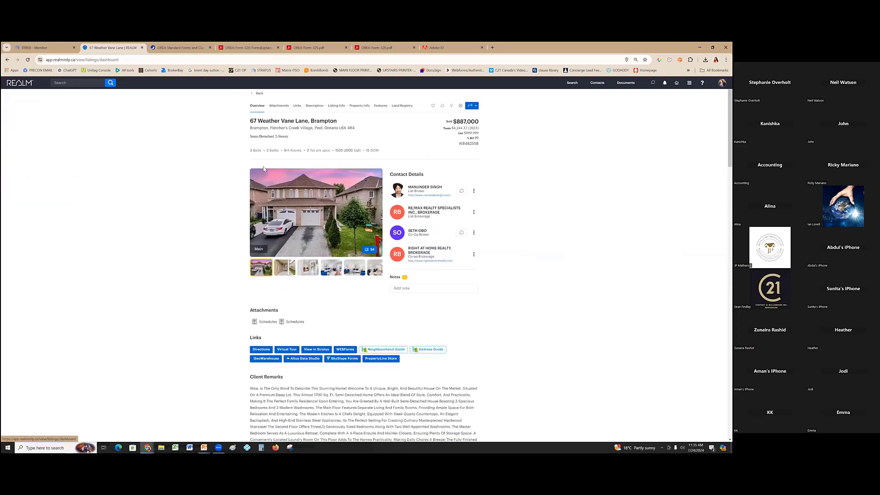
pyautogui.hotkey('alt', 'Left')
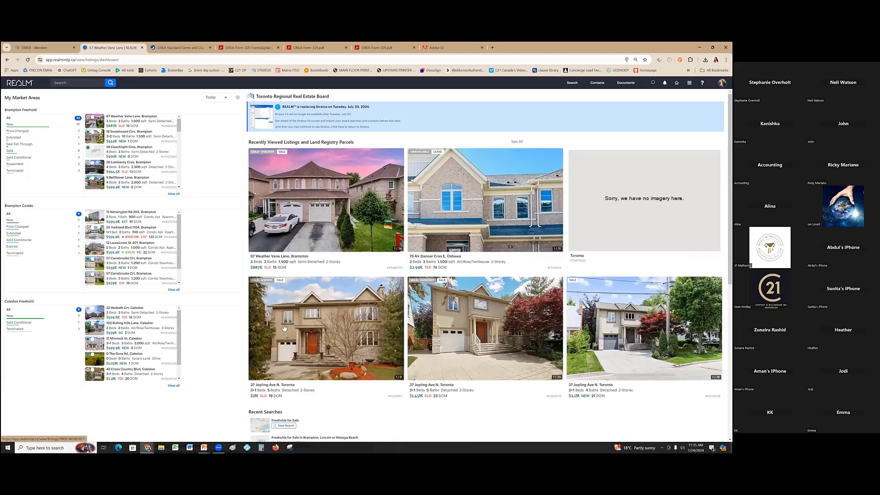
pyautogui.scroll(-2, 284, 330)
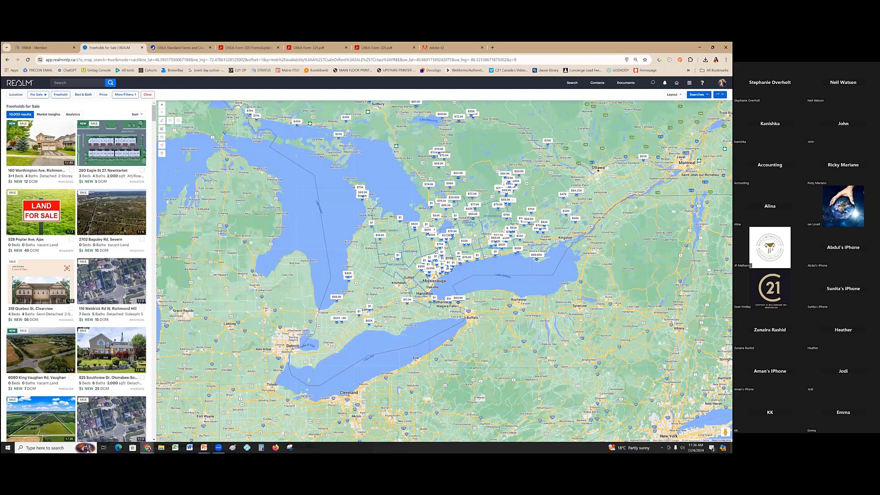
# Switch the Freeholds for Sale results to the Table layout
pyautogui.click(674, 94)
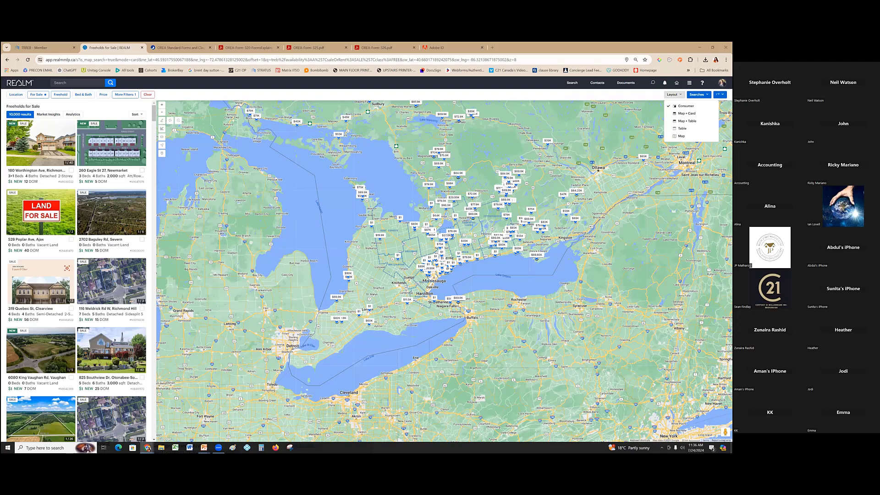
pyautogui.click(682, 128)
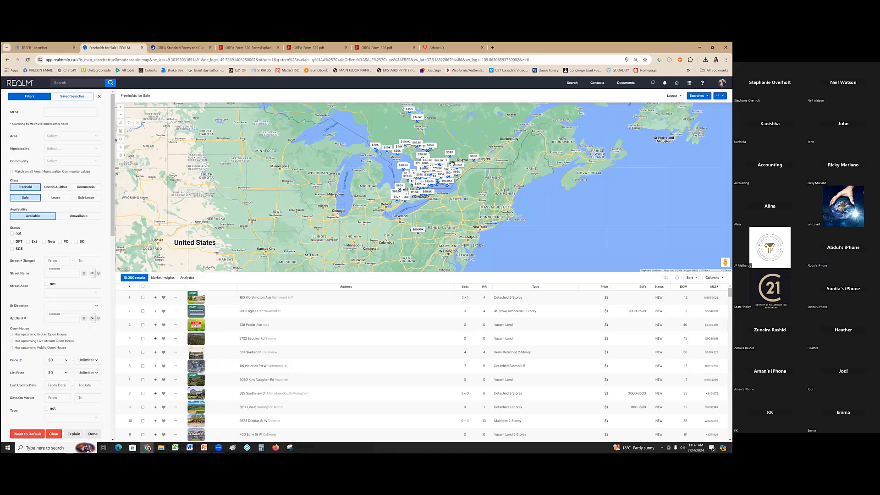
# Zoom the map in on the Hagersville–Cayuga area along Lake Erie's north shore
pyautogui.scroll(4, 435, 209)
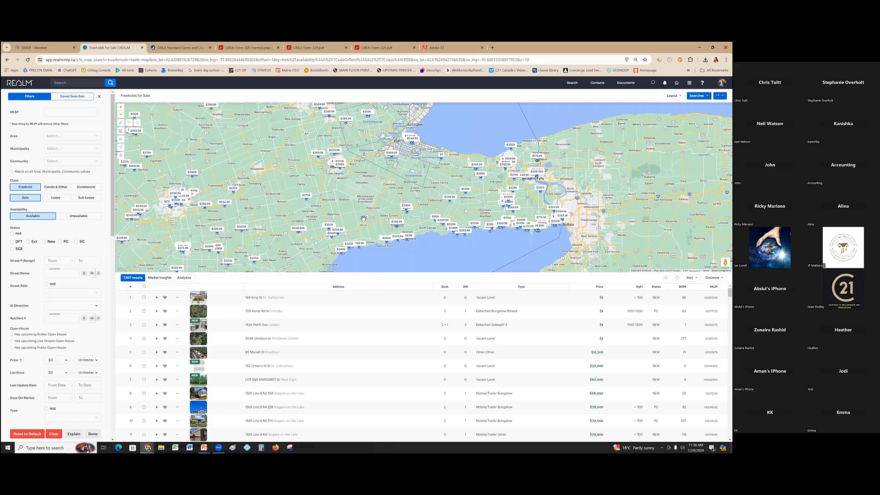
pyautogui.scroll(1, 338, 222)
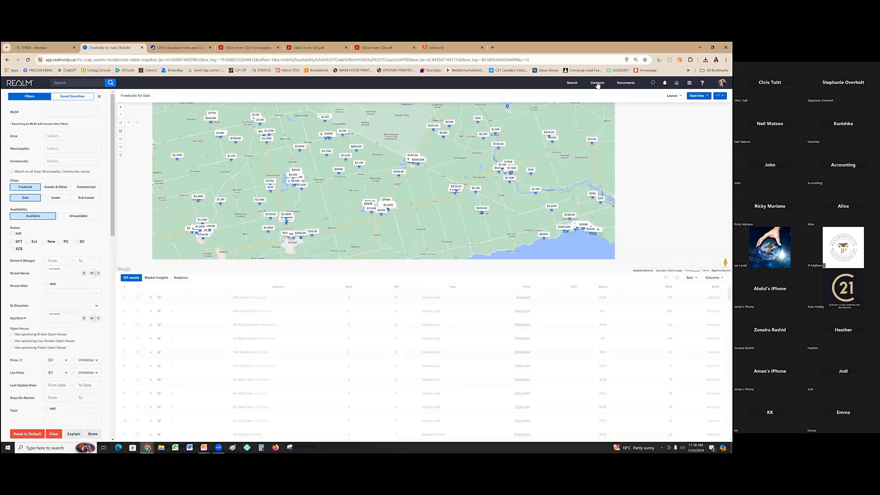
# Open the Add New Client form from the Contacts page
pyautogui.click(597, 83)
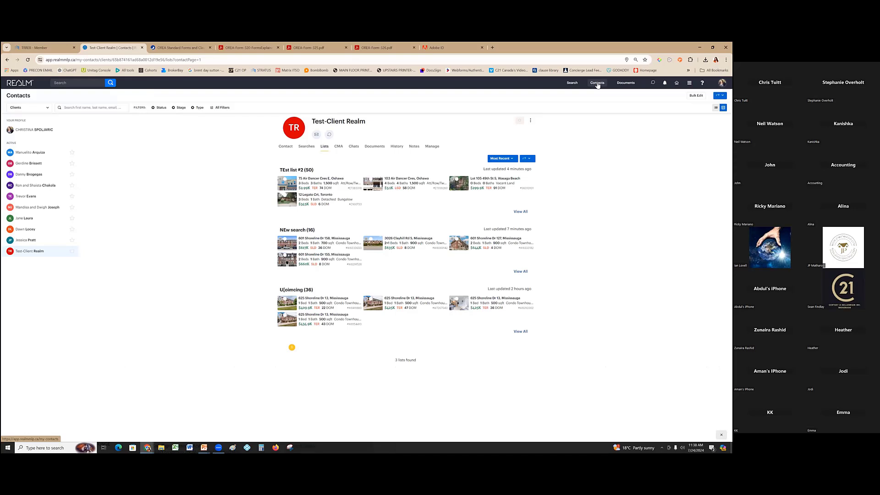
pyautogui.click(598, 84)
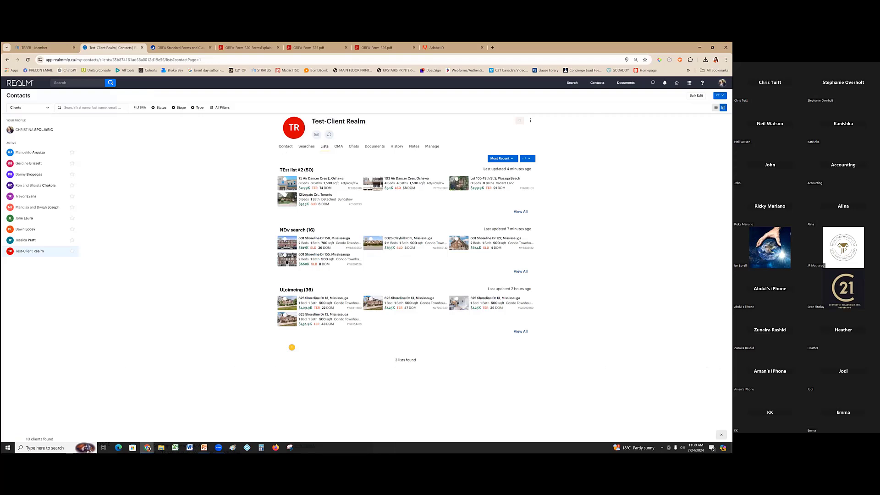
pyautogui.click(720, 95)
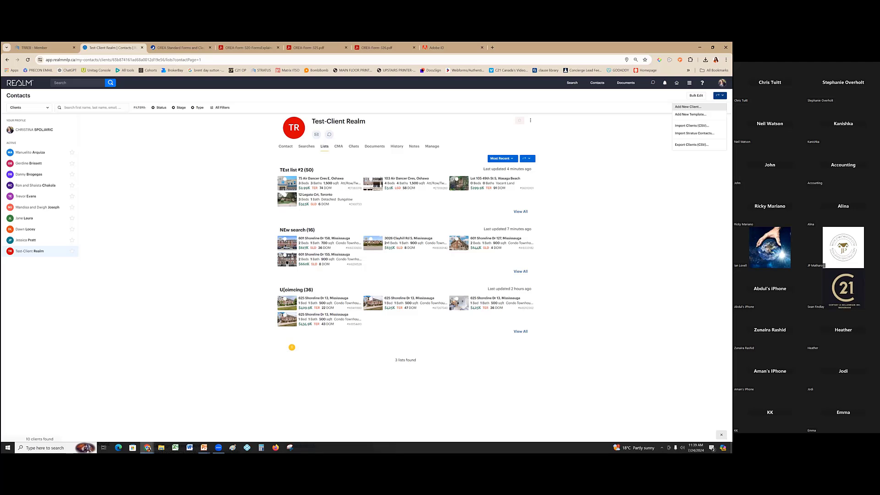
pyautogui.click(688, 106)
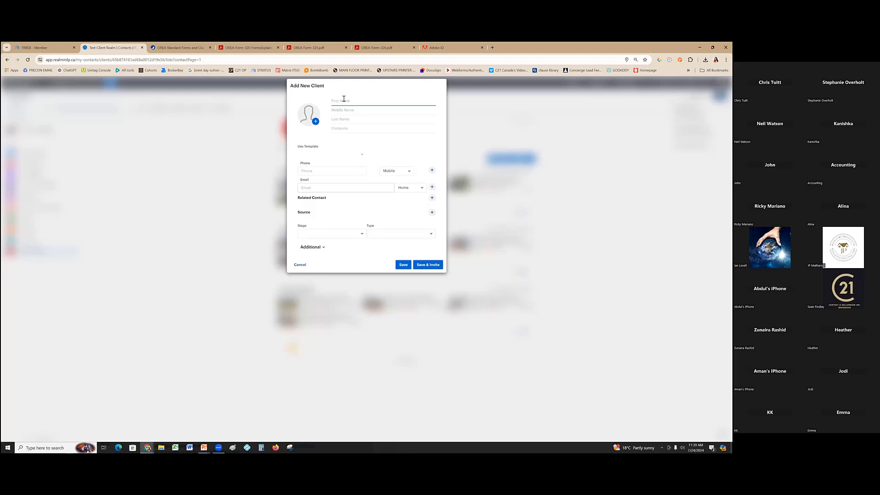
# Enter the client's first name, autofill the phone and e-mail, and choose Save & Invite
pyautogui.write('Trevor')
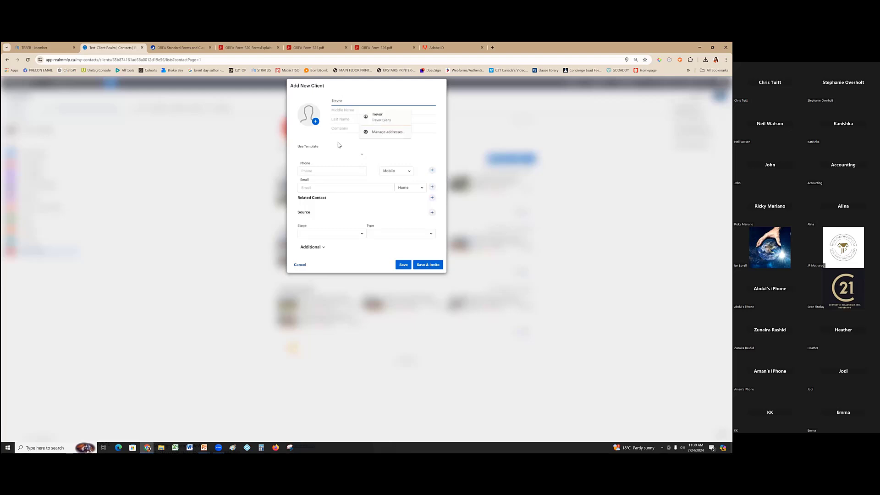
pyautogui.press('Down')
pyautogui.press('Return')
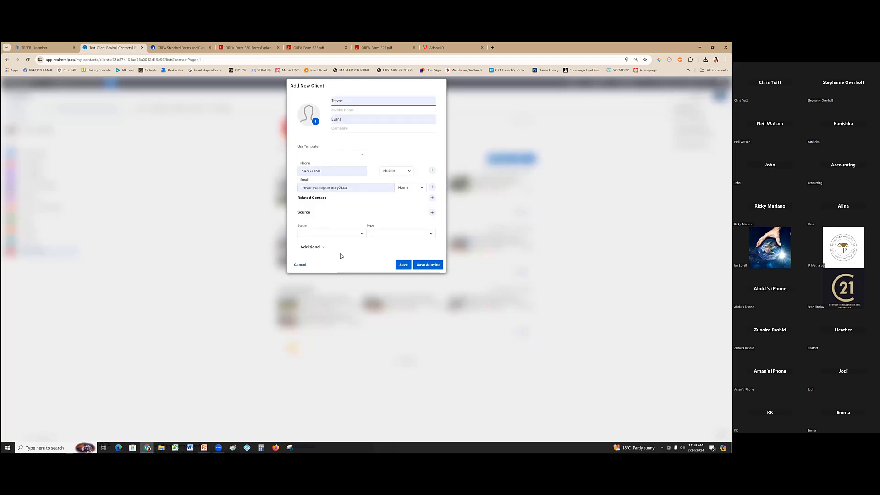
pyautogui.click(401, 264)
pyautogui.click(425, 265)
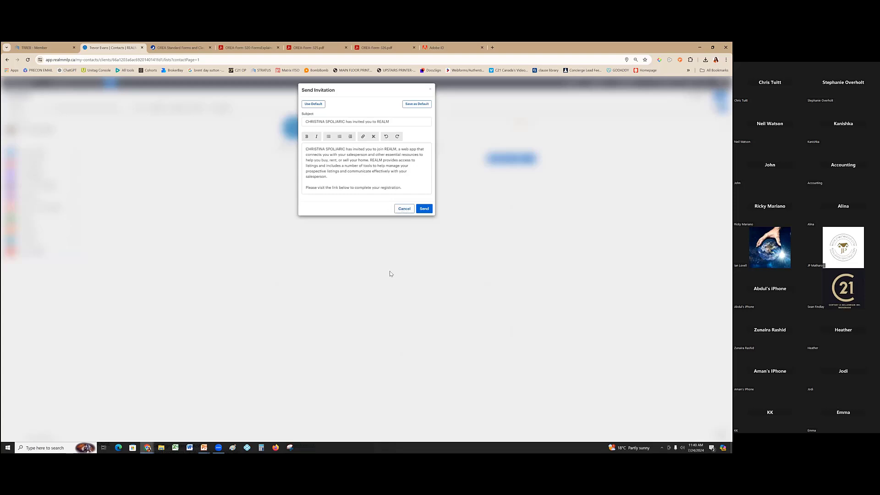
# Dismiss the invitation e-mail and return via Chat, the dashboard and Contacts to the new client's page
pyautogui.press('Escape')
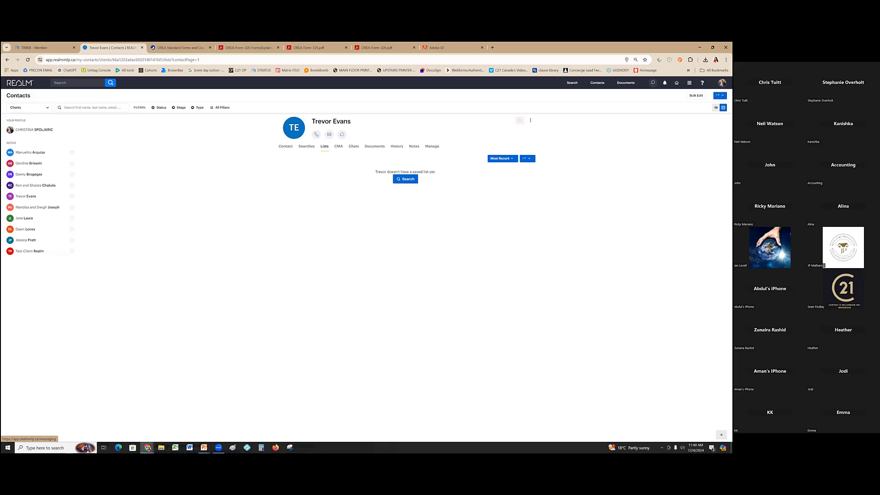
pyautogui.click(653, 83)
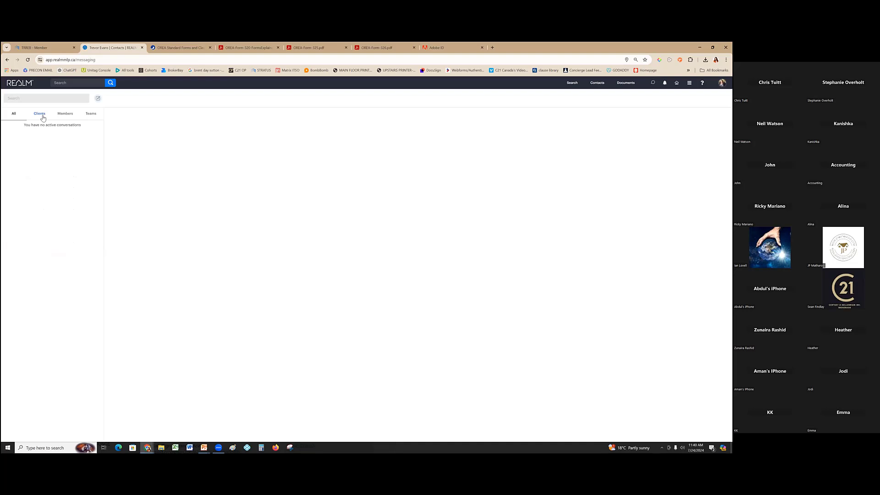
pyautogui.click(25, 84)
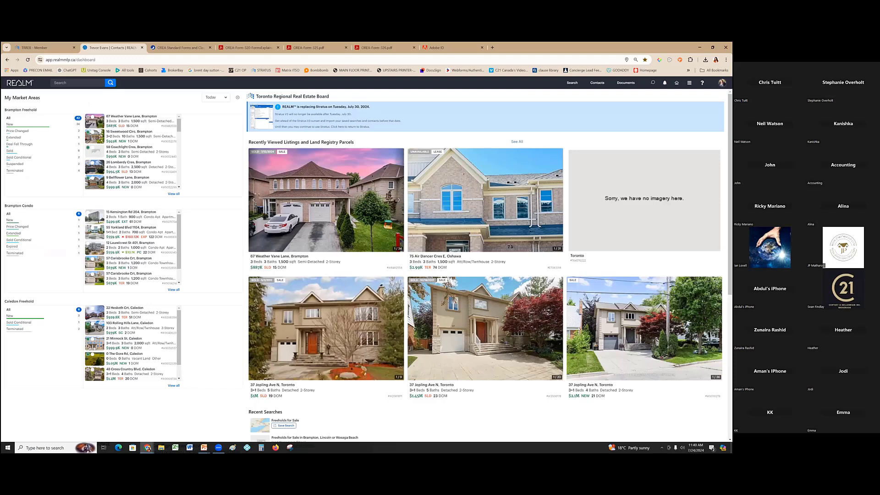
pyautogui.click(596, 85)
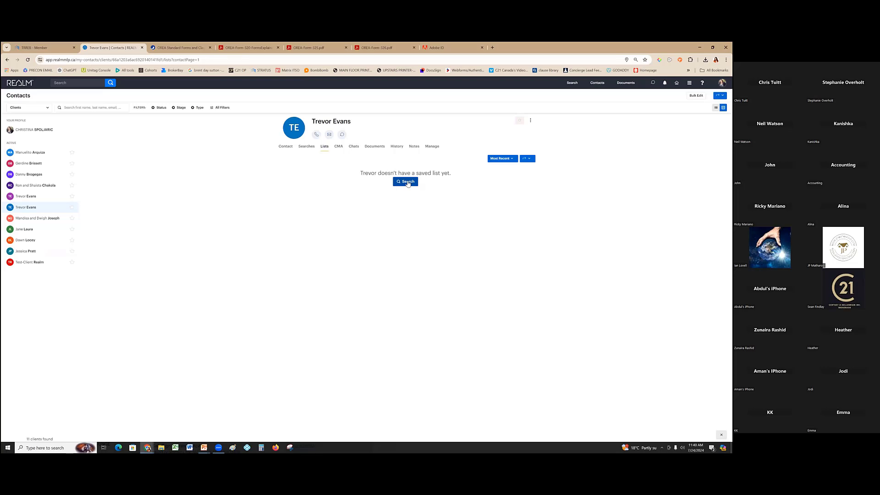
# Run a freehold search for the client, zoom the map to Lake Erie's north shore, and open Save Search
pyautogui.click(406, 182)
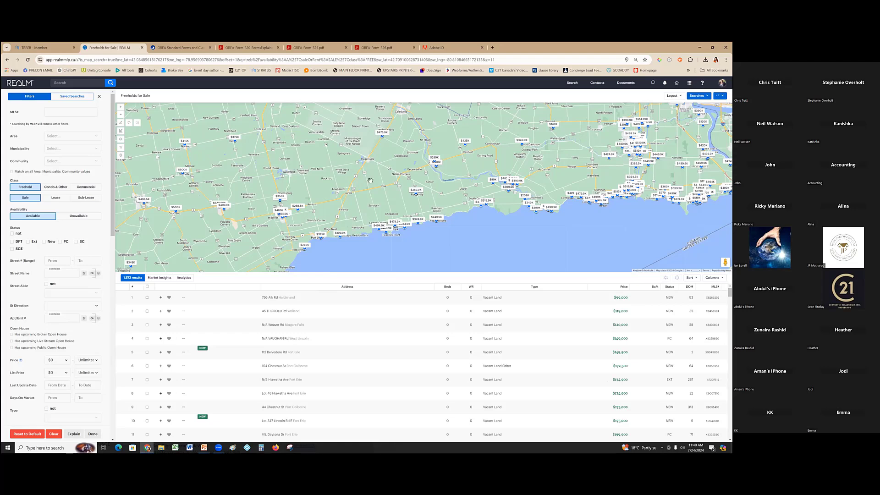
pyautogui.scroll(1, 376, 182)
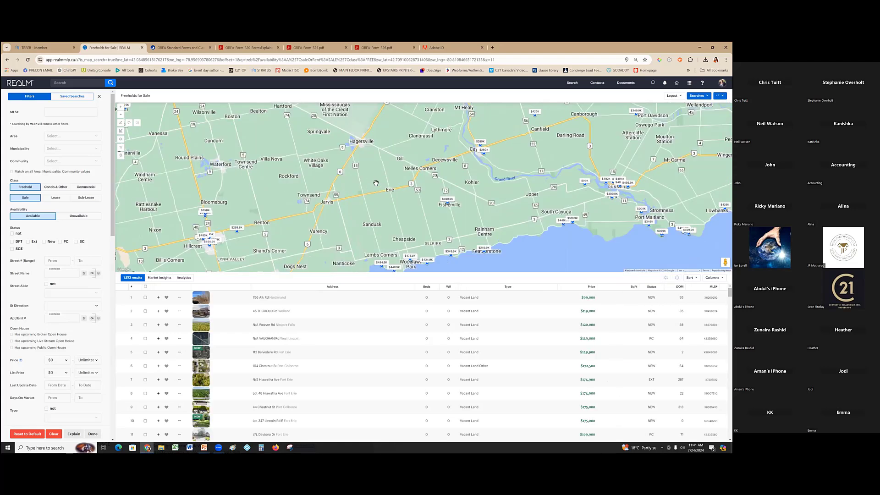
pyautogui.scroll(1, 376, 184)
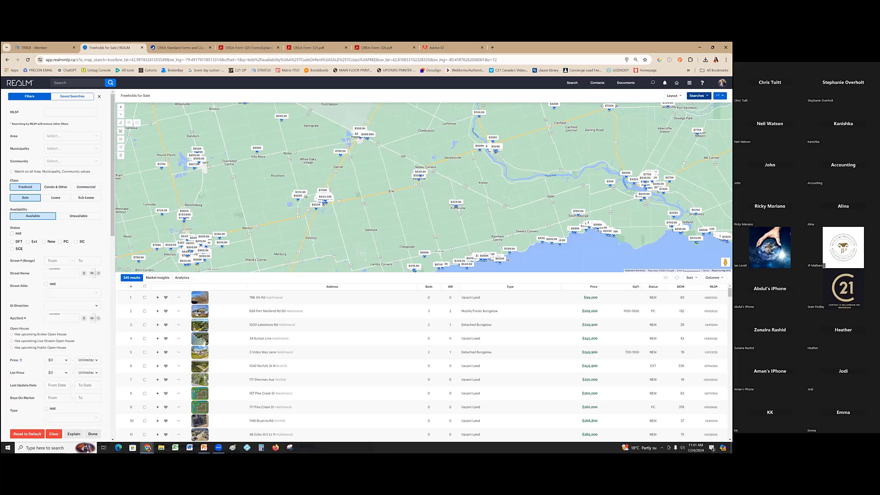
pyautogui.click(698, 96)
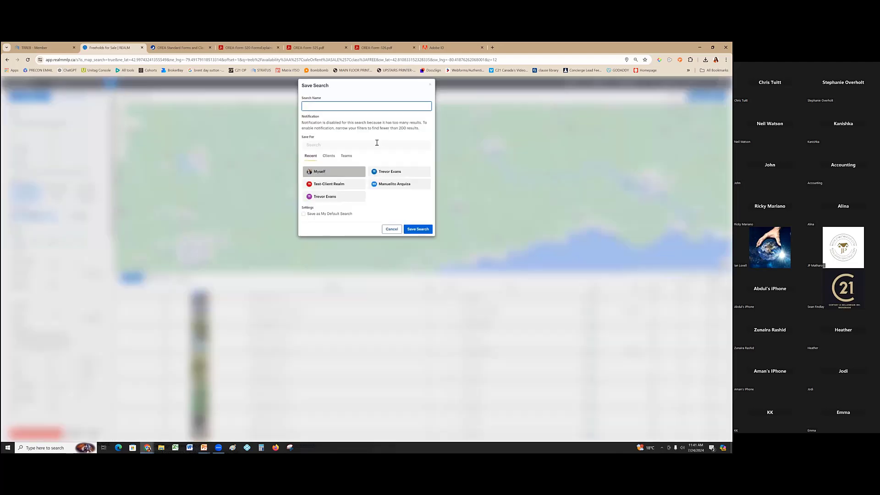
# Save the Lake Erie search for the new client with 'Hide from client' ticked
pyautogui.click(331, 159)
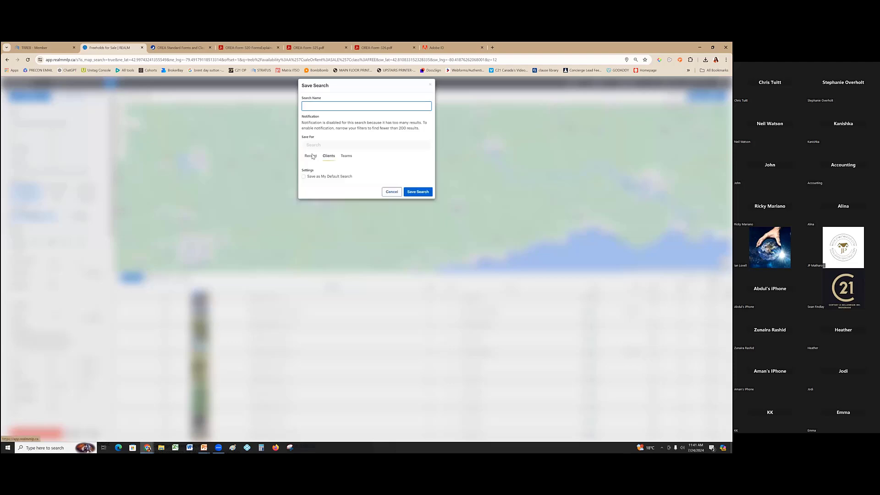
pyautogui.click(320, 185)
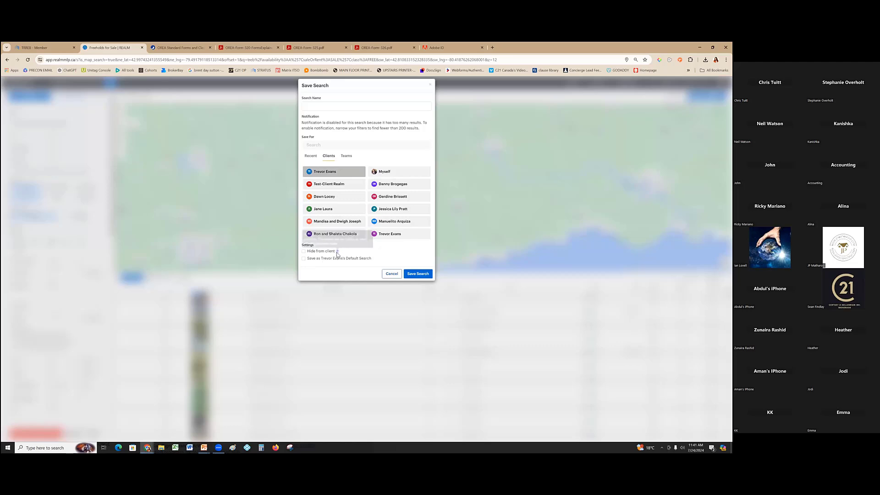
pyautogui.moveTo(338, 254)
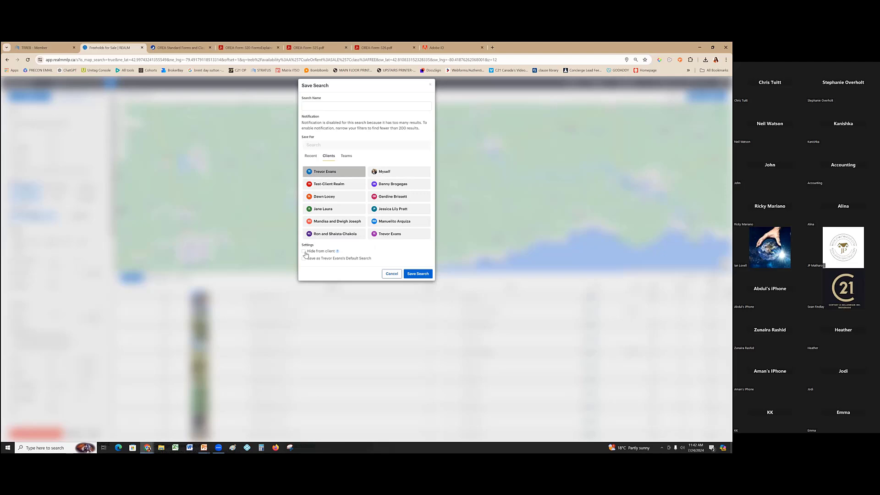
pyautogui.click(305, 253)
pyautogui.click(419, 274)
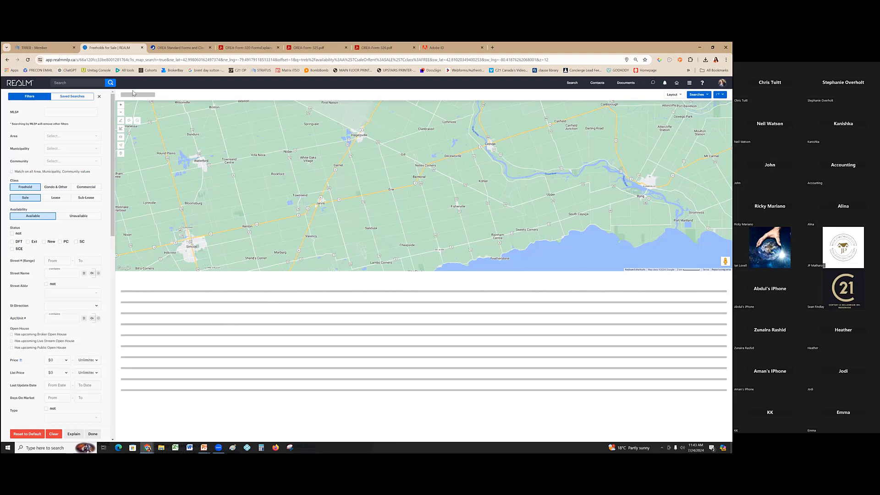
# Choose Wait on Chrome's Page Unresponsive warning so the REALM dashboard keeps loading
pyautogui.click(393, 123)
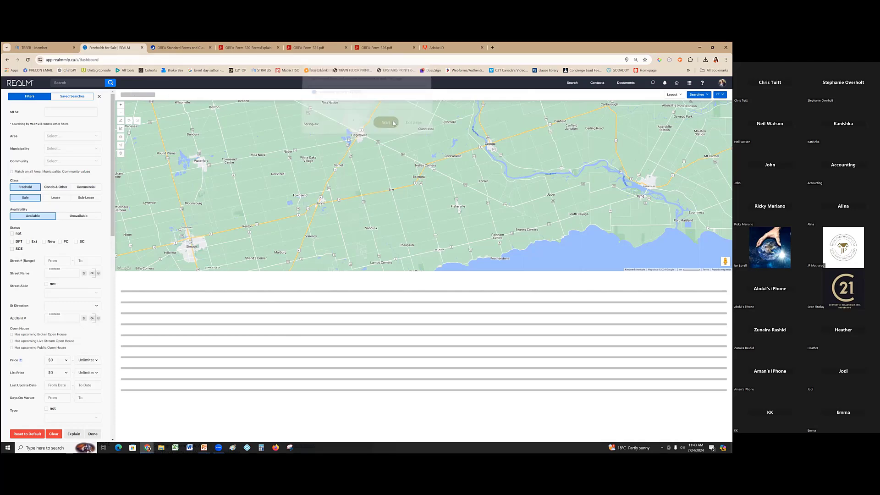
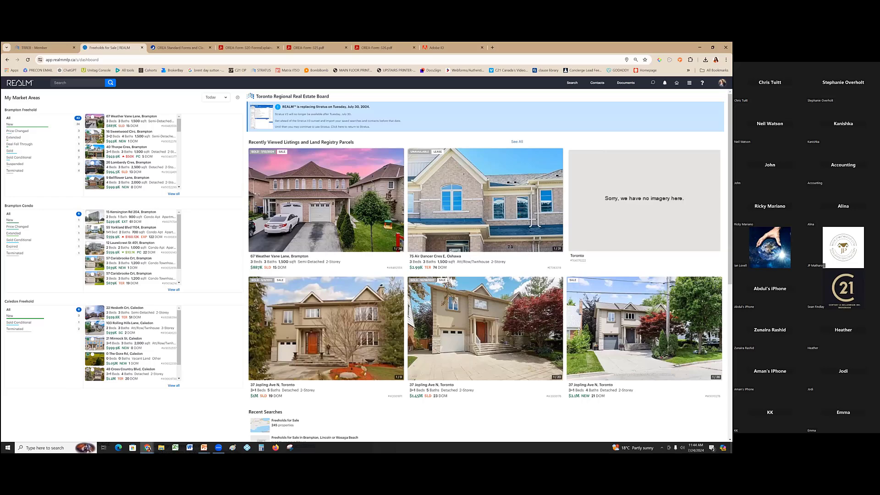
pyautogui.click(79, 85)
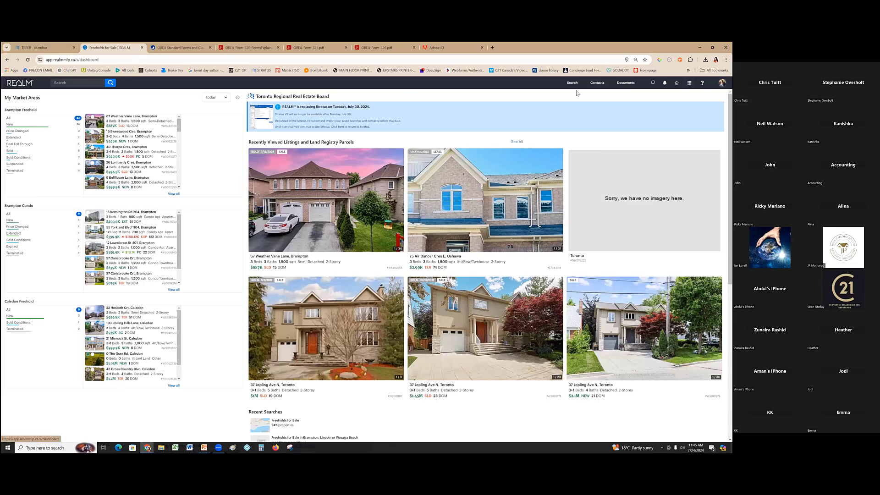
pyautogui.click(340, 194)
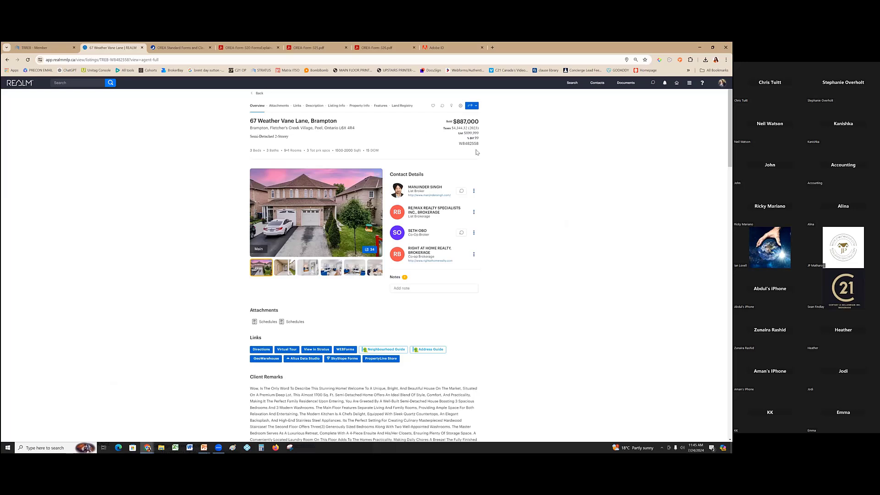
# Heart the 67 Weather Vane Lane listing, then go back to the REALM dashboard
pyautogui.click(432, 108)
pyautogui.hotkey('alt', 'Left')
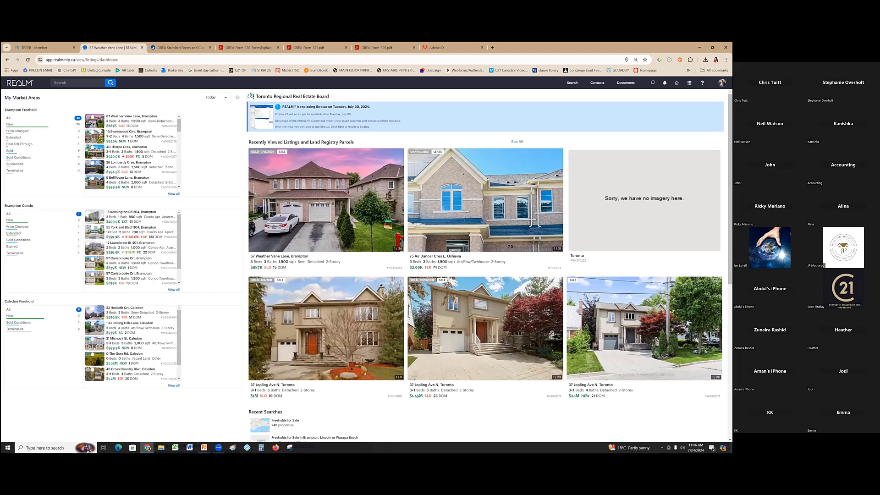
pyautogui.click(689, 82)
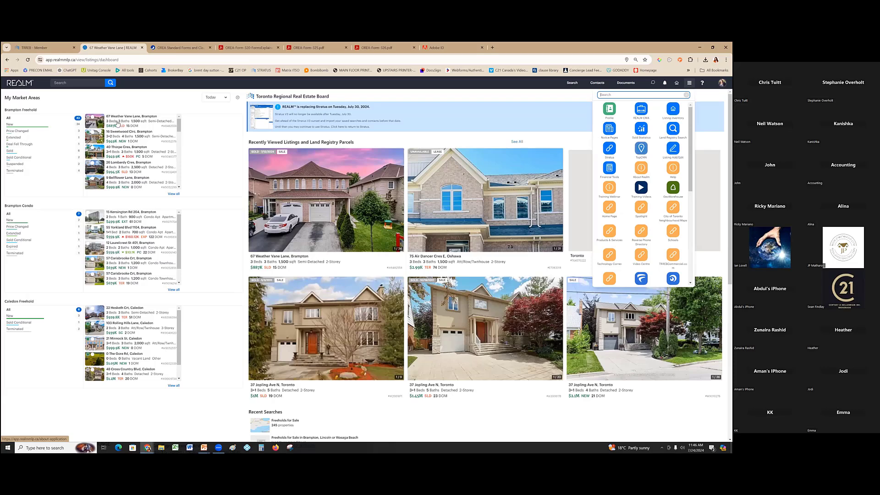
pyautogui.click(118, 123)
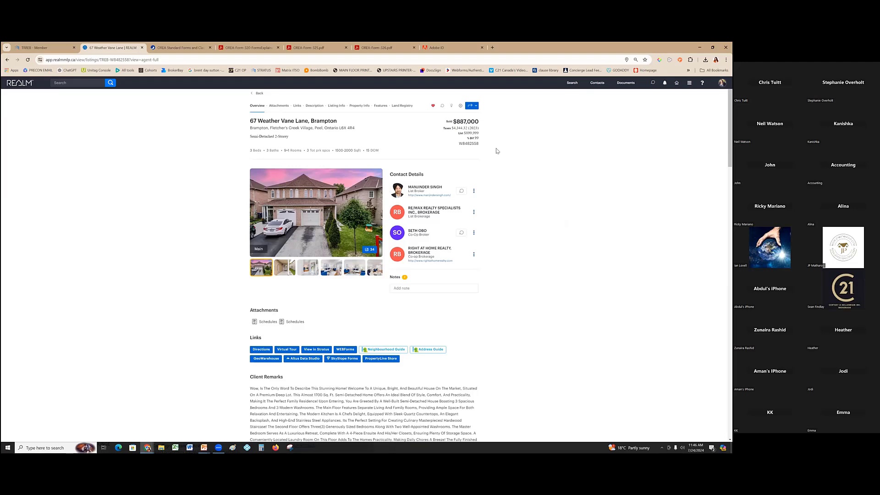
pyautogui.click(476, 107)
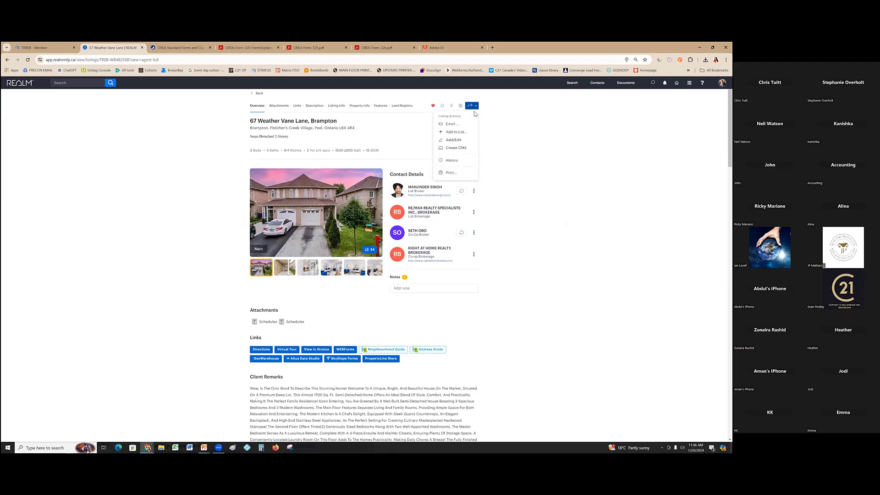
pyautogui.click(563, 184)
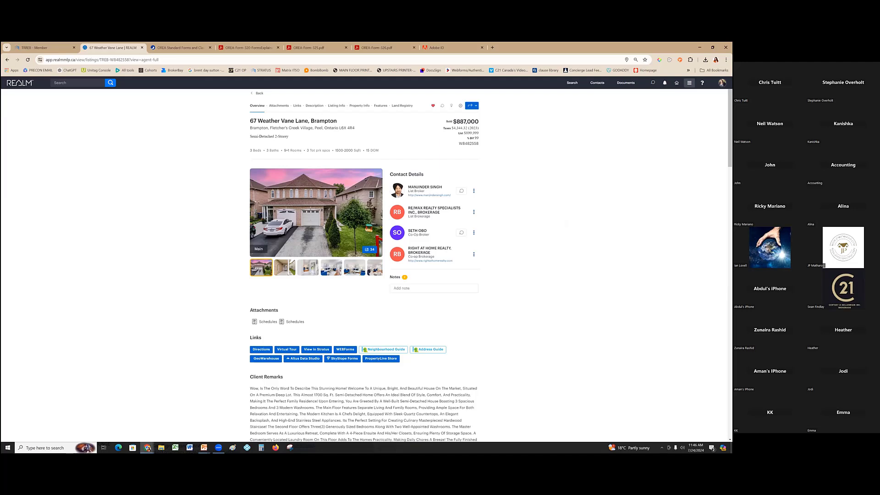
pyautogui.click(690, 83)
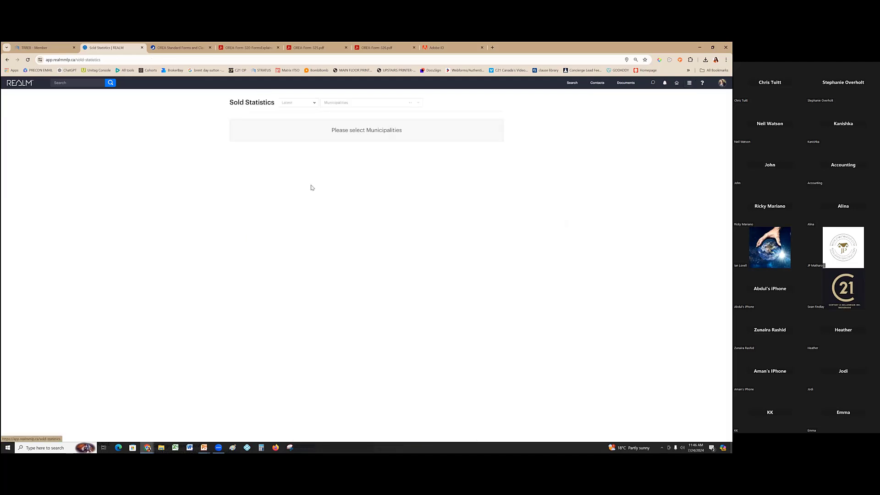
# Select Peel > Brampton as the municipality and open its 07/23/2024 summary by property type
pyautogui.click(311, 105)
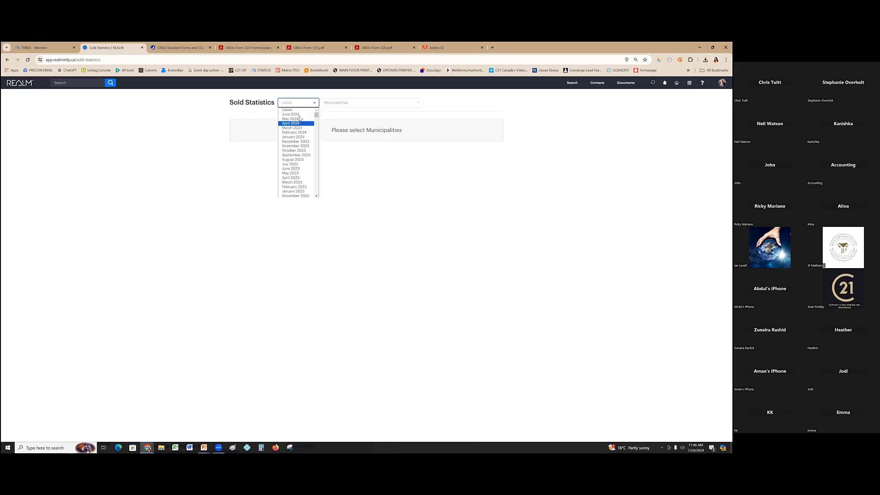
pyautogui.click(354, 104)
pyautogui.click(377, 109)
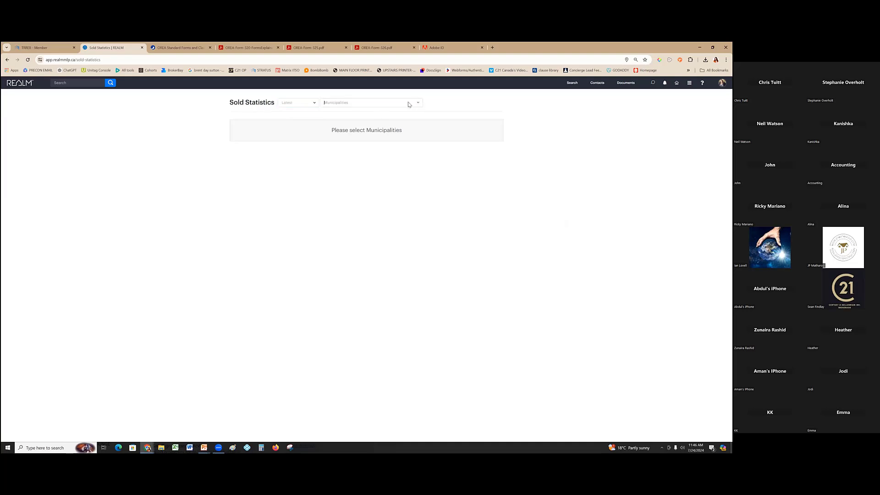
pyautogui.write('bramp')
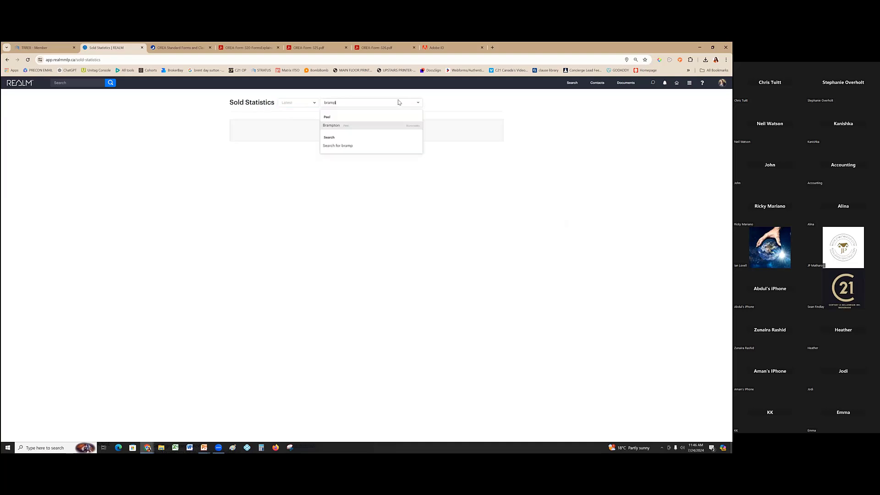
pyautogui.click(333, 126)
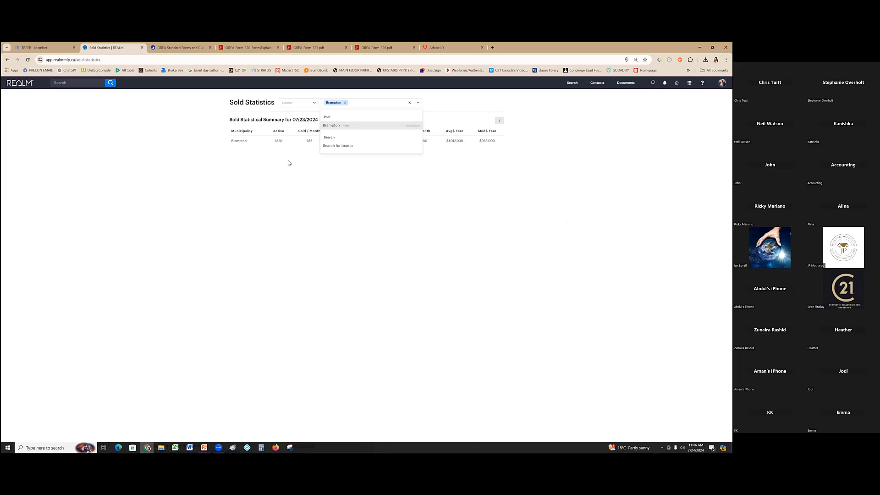
pyautogui.press('Down')
pyautogui.click(337, 146)
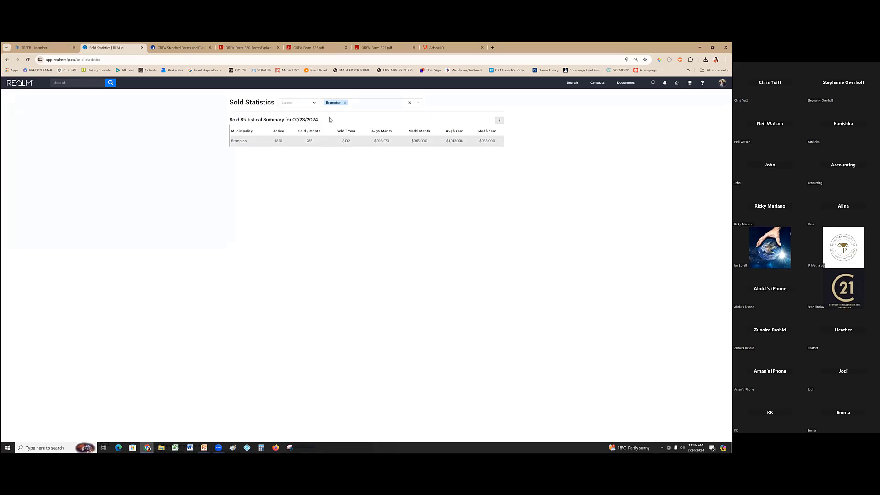
pyautogui.click(238, 142)
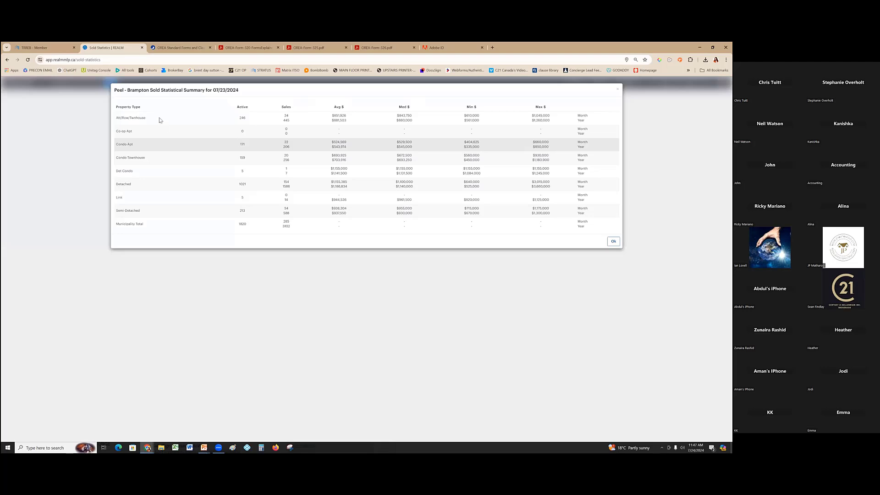
# Close the Brampton property-type breakdown and bring up the summary table's export and print options
pyautogui.doubleClick(122, 107)
pyautogui.keyDown('shift'); pyautogui.click(589, 232); pyautogui.keyUp('shift')
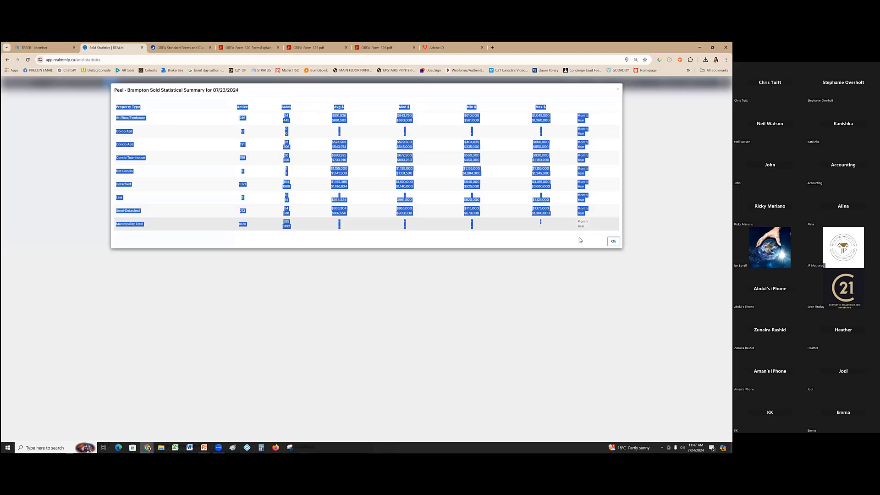
pyautogui.click(579, 240)
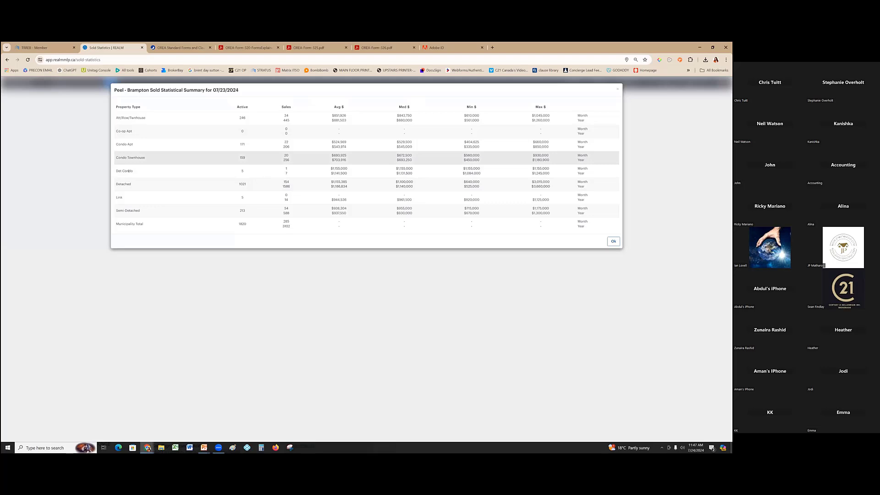
pyautogui.press('Escape')
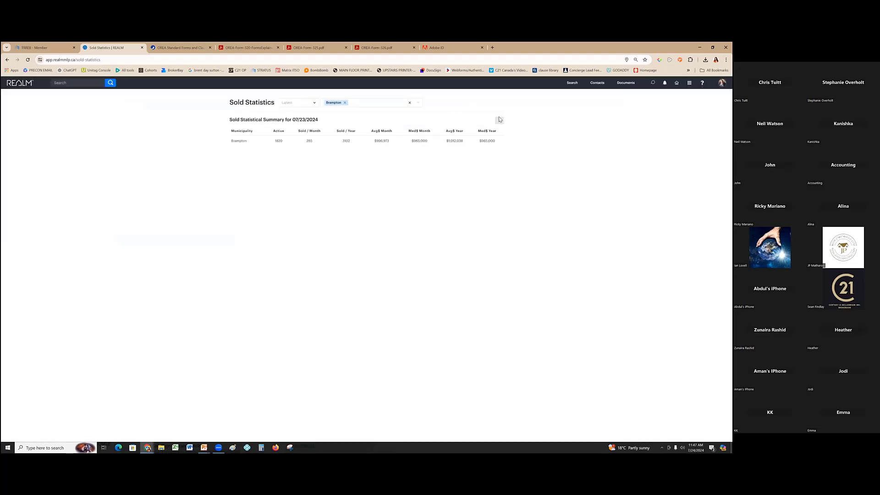
pyautogui.click(499, 120)
# Print the Brampton sold statistics and scroll through the summary and property-type preview pages
pyautogui.click(467, 146)
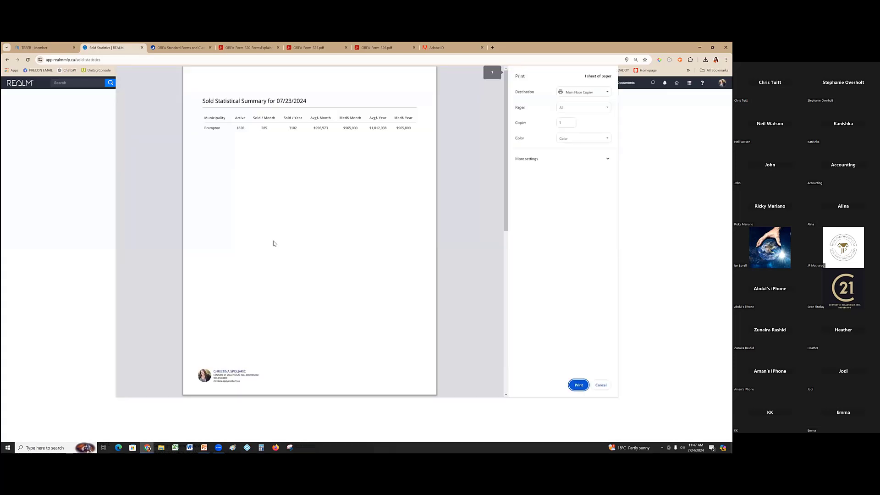
pyautogui.scroll(-2, 274, 244)
pyautogui.scroll(1, 226, 339)
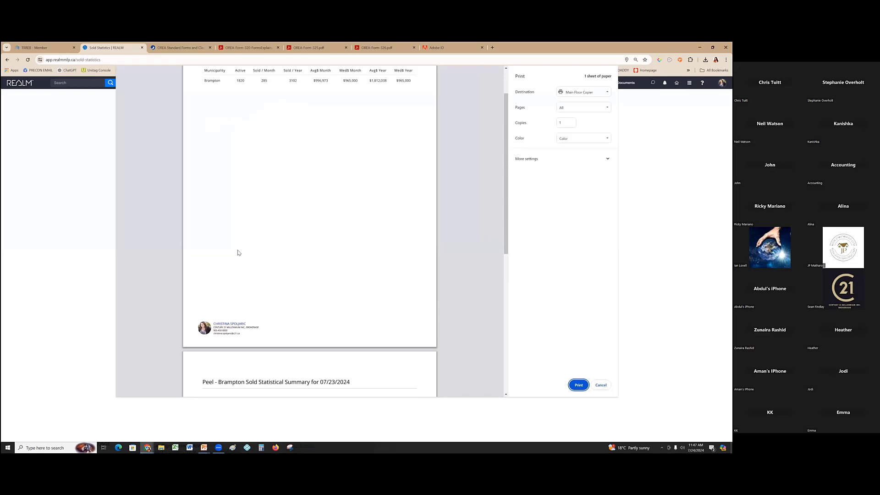
pyautogui.scroll(-1, 238, 252)
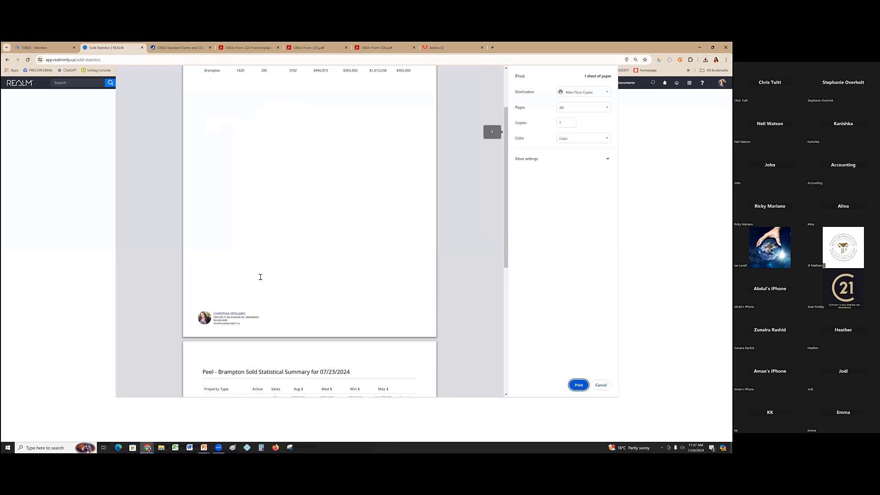
pyautogui.scroll(-4, 266, 316)
pyautogui.scroll(-2, 267, 317)
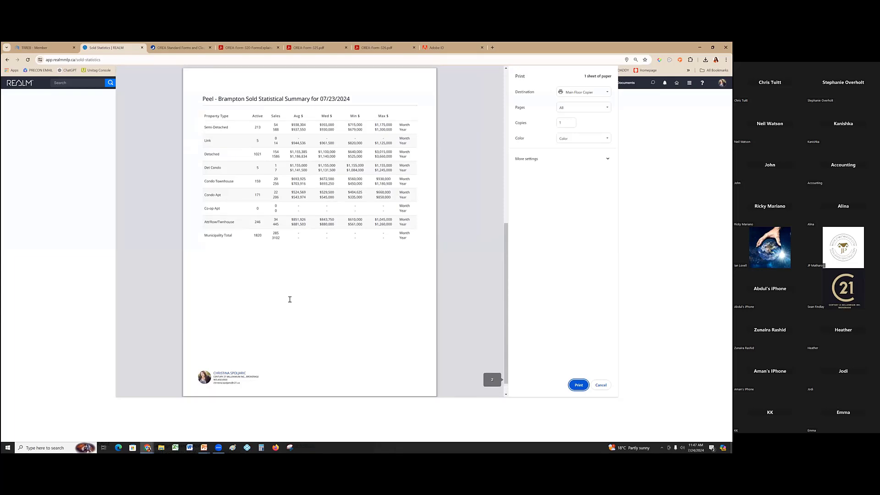
pyautogui.scroll(2, 267, 316)
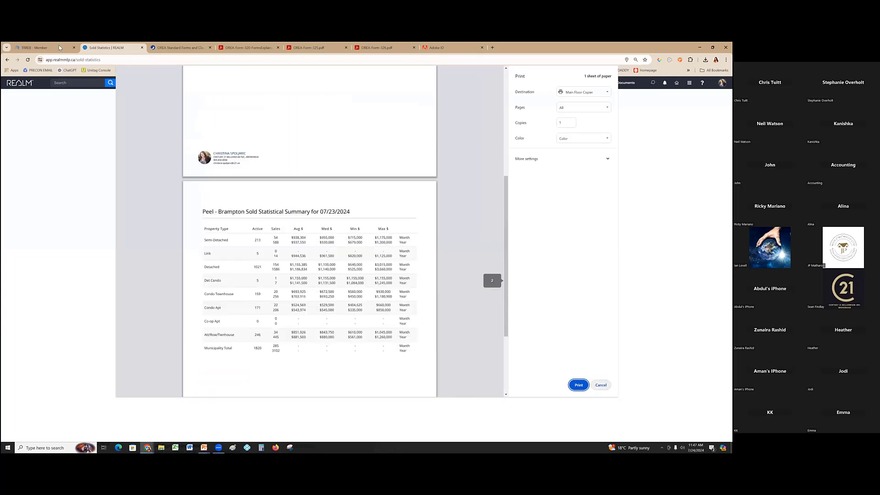
# Cancel the print preview and return to the REALM dashboard via the logo
pyautogui.press('Escape')
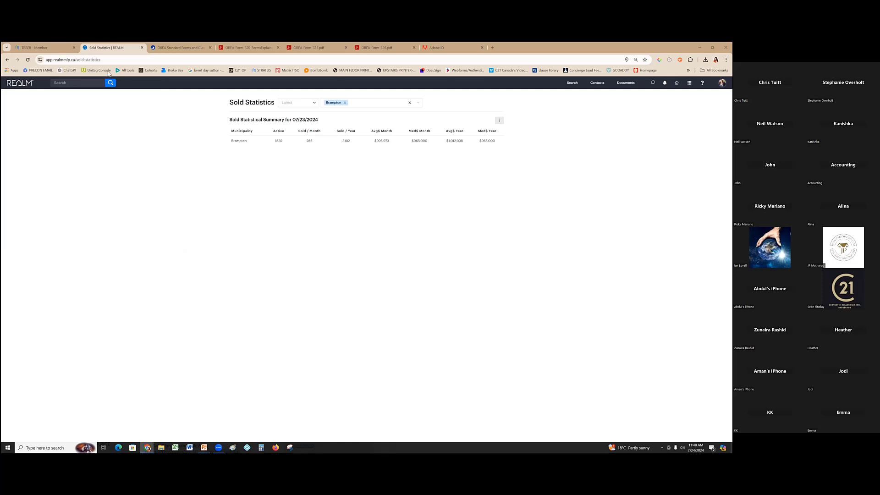
pyautogui.click(23, 83)
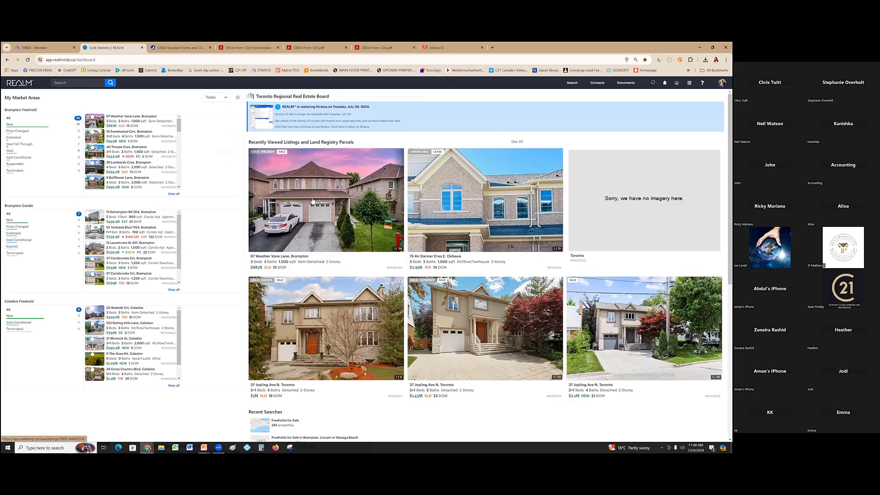
pyautogui.click(369, 194)
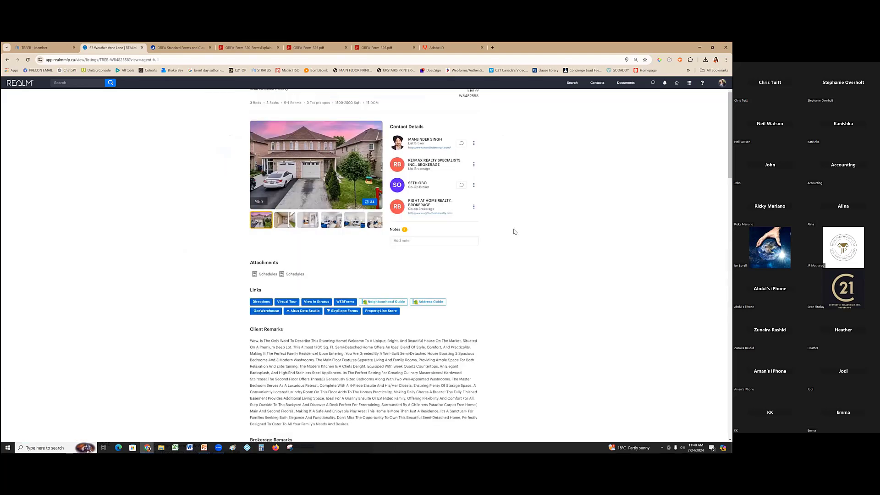
pyautogui.scroll(-10, 515, 232)
pyautogui.scroll(-5, 515, 231)
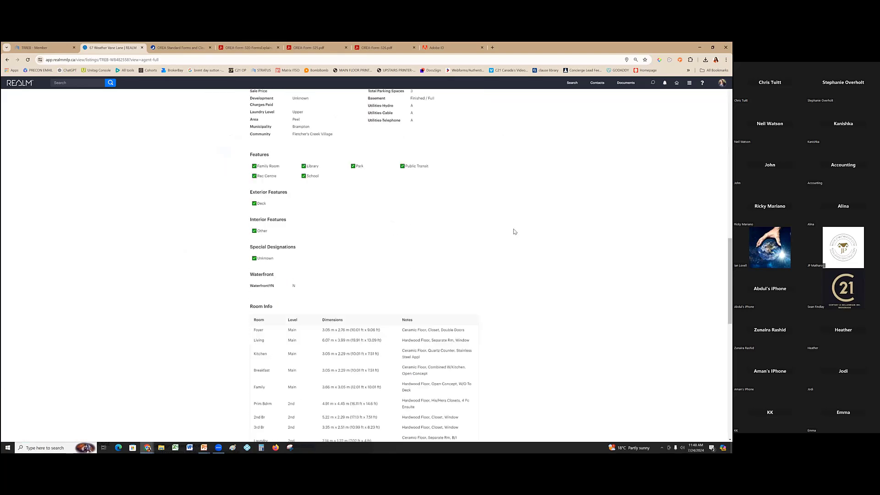
pyautogui.scroll(-5, 514, 232)
pyautogui.scroll(-4, 515, 232)
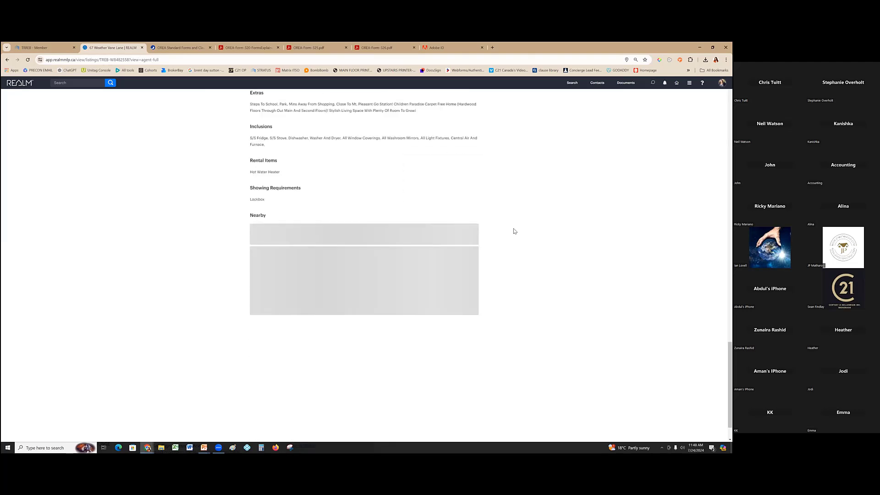
pyautogui.scroll(-1, 514, 231)
pyautogui.scroll(-2, 514, 232)
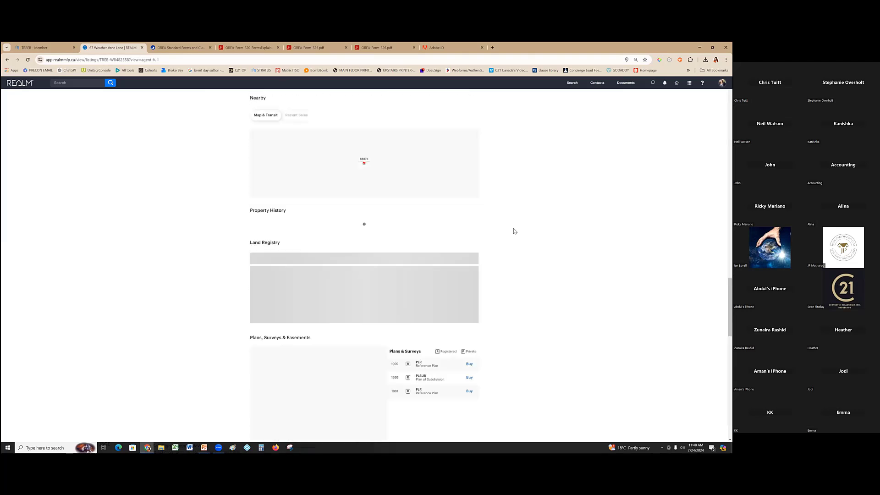
pyautogui.scroll(-1, 514, 232)
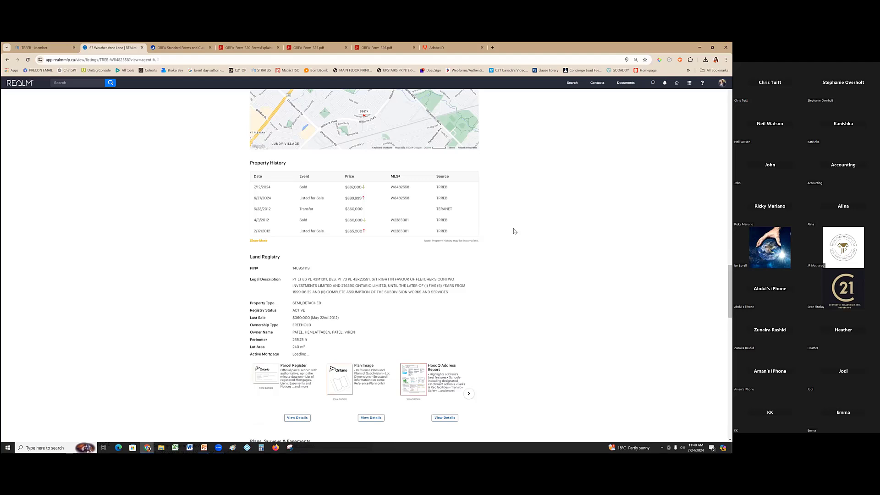
pyautogui.scroll(-5, 514, 231)
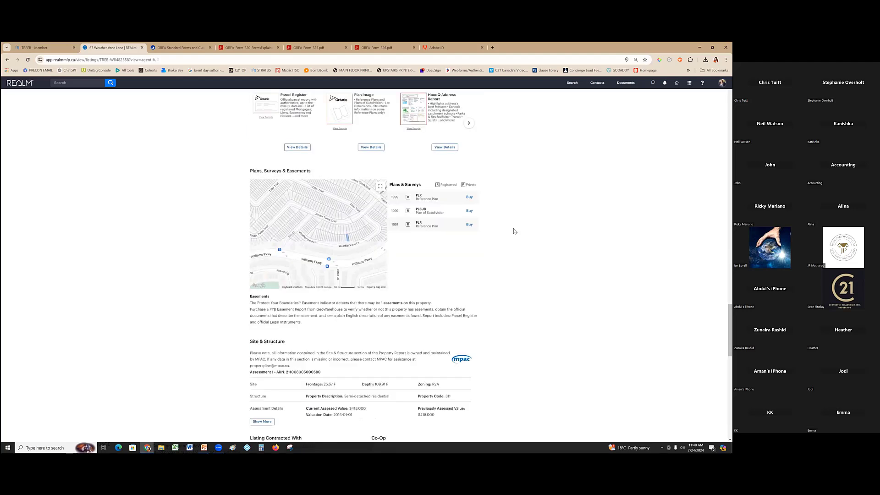
pyautogui.scroll(-5, 514, 232)
pyautogui.scroll(-2, 514, 231)
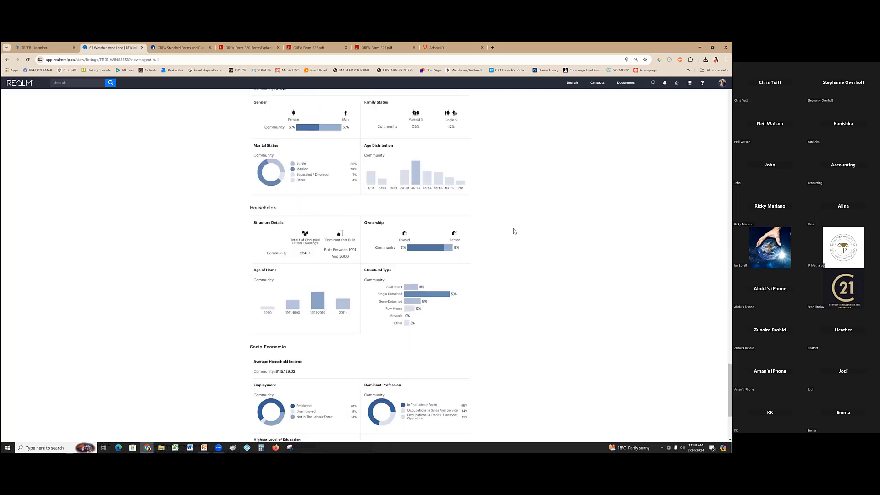
pyautogui.scroll(-2, 515, 231)
pyautogui.scroll(-1, 515, 231)
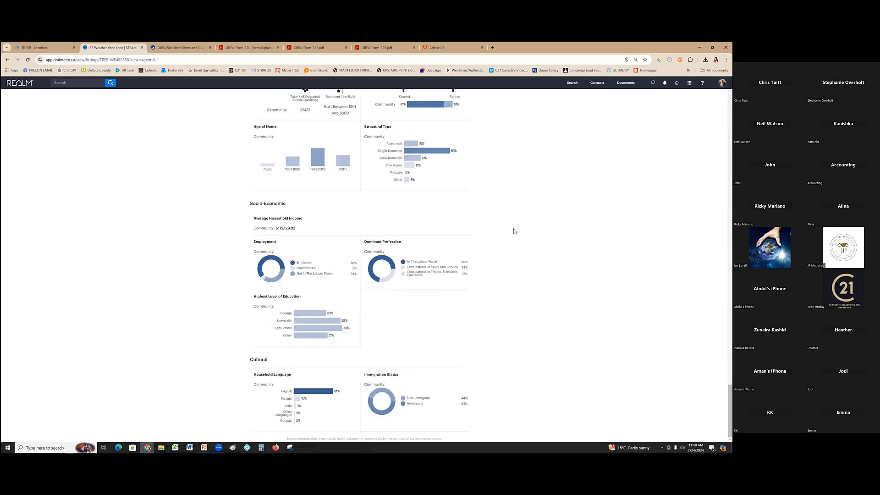
pyautogui.scroll(5, 365, 265)
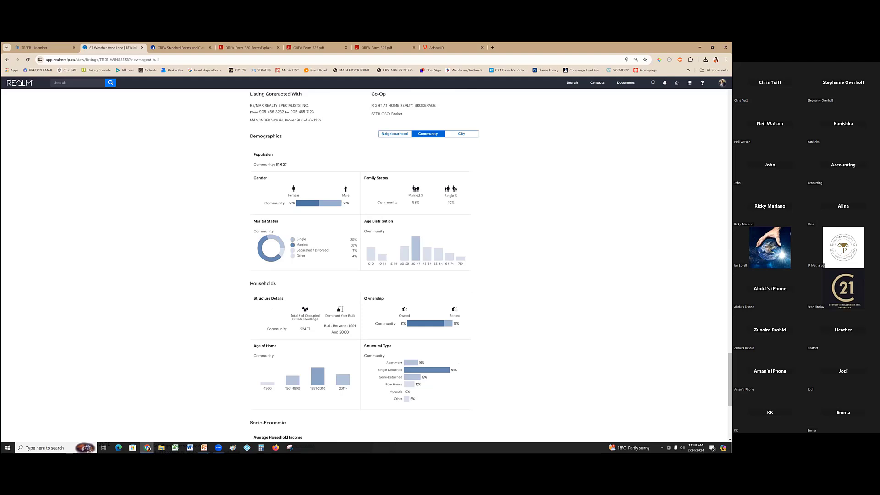
pyautogui.scroll(2, 545, 257)
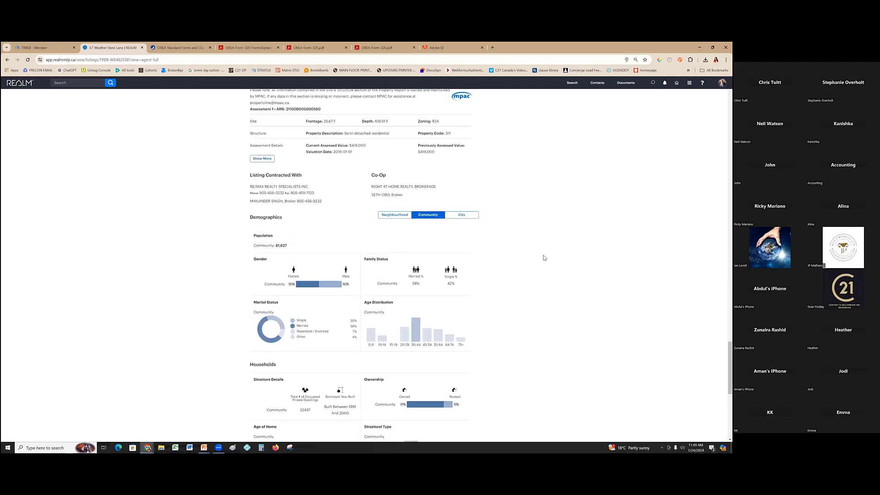
pyautogui.scroll(5, 544, 258)
pyautogui.scroll(5, 544, 258)
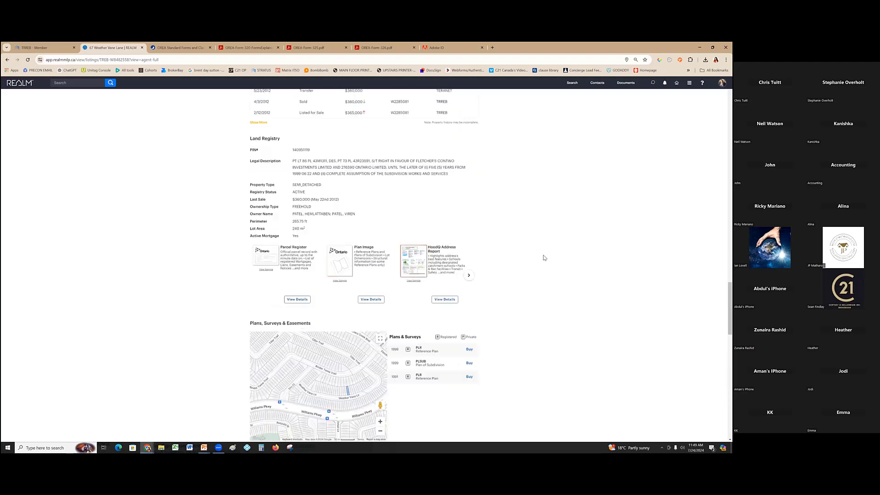
pyautogui.scroll(5, 544, 258)
pyautogui.scroll(7, 544, 257)
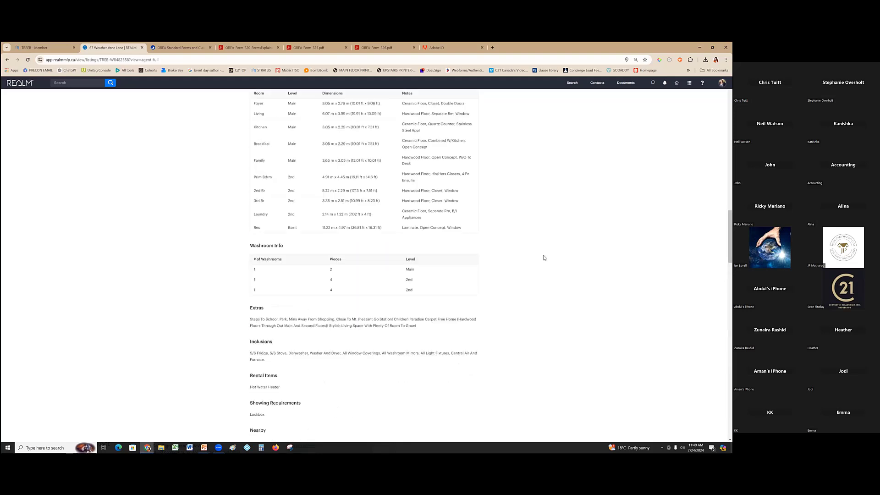
pyautogui.scroll(6, 544, 258)
pyautogui.scroll(7, 544, 258)
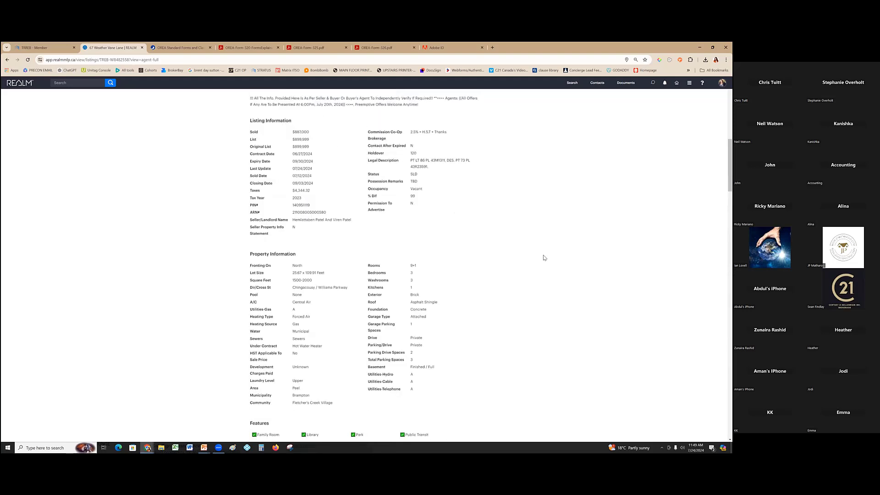
pyautogui.scroll(4, 324, 184)
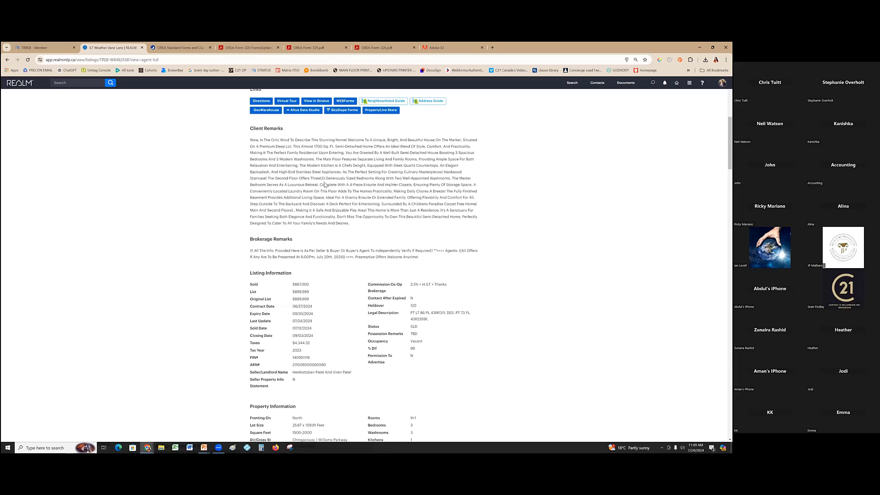
pyautogui.scroll(4, 542, 230)
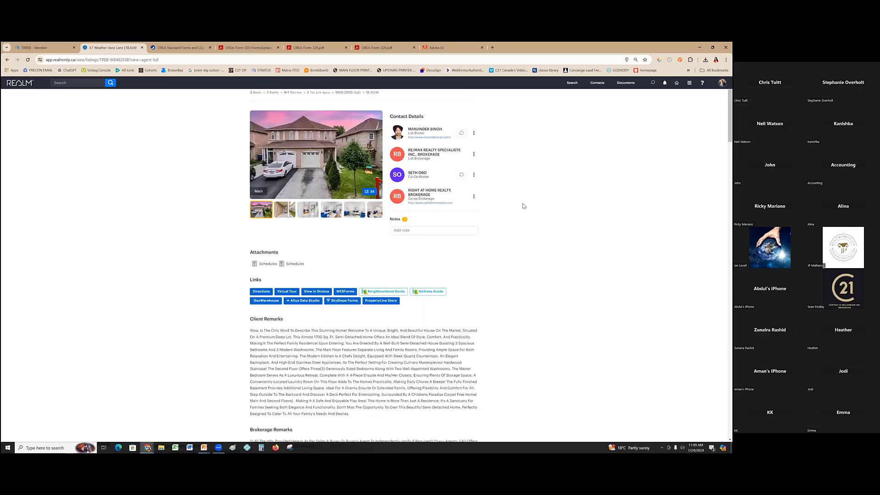
pyautogui.scroll(1, 425, 129)
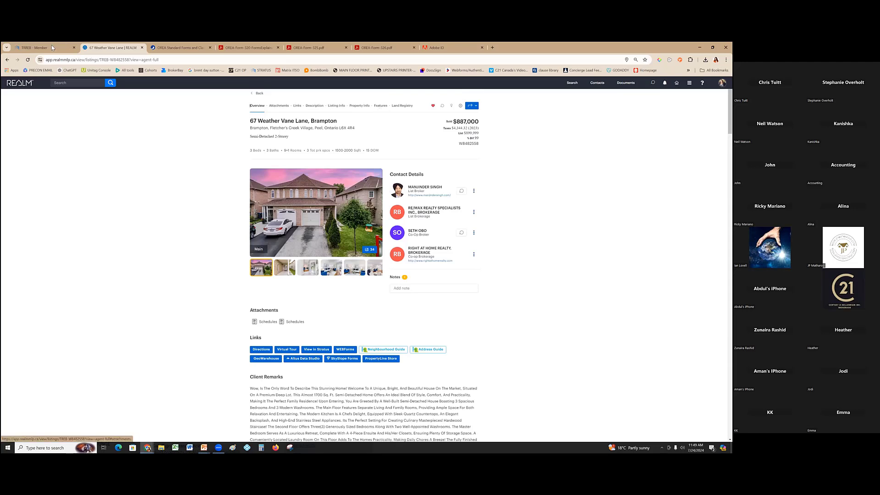
pyautogui.moveTo(49, 48)
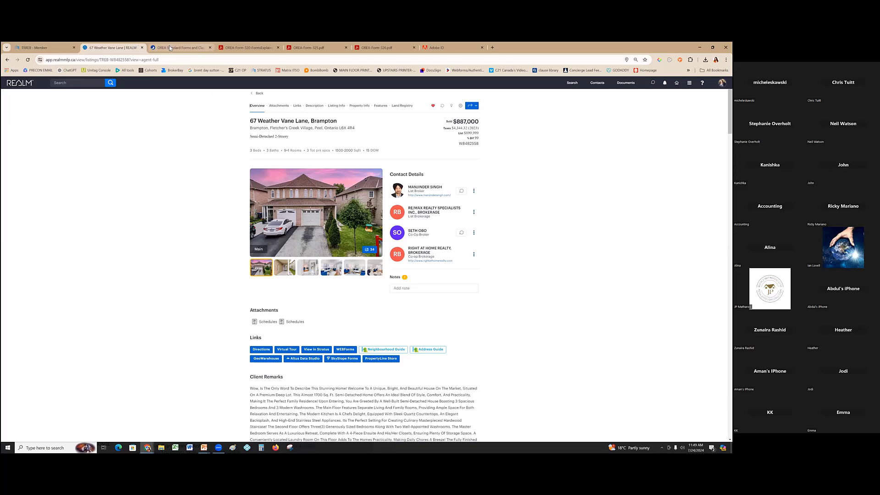
pyautogui.moveTo(169, 45)
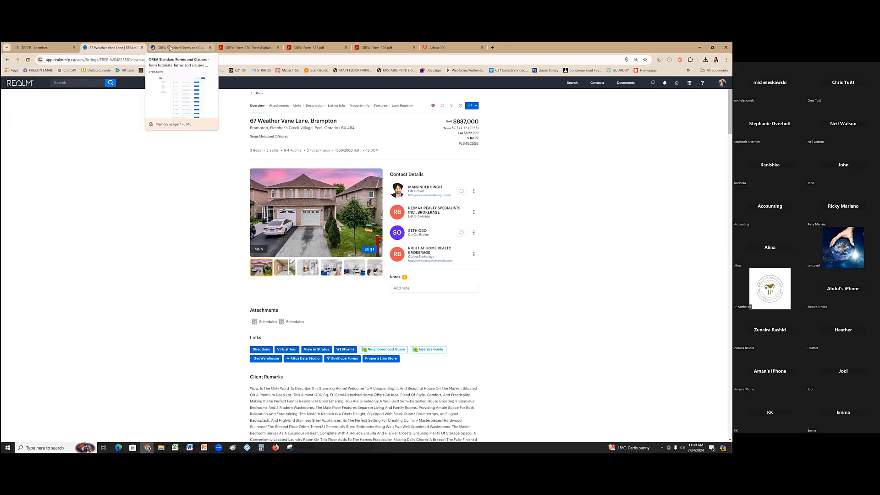
# Launch REALM Search Properties from the TREB member portal, then return to 67 Weather Vane Lane
pyautogui.click(41, 48)
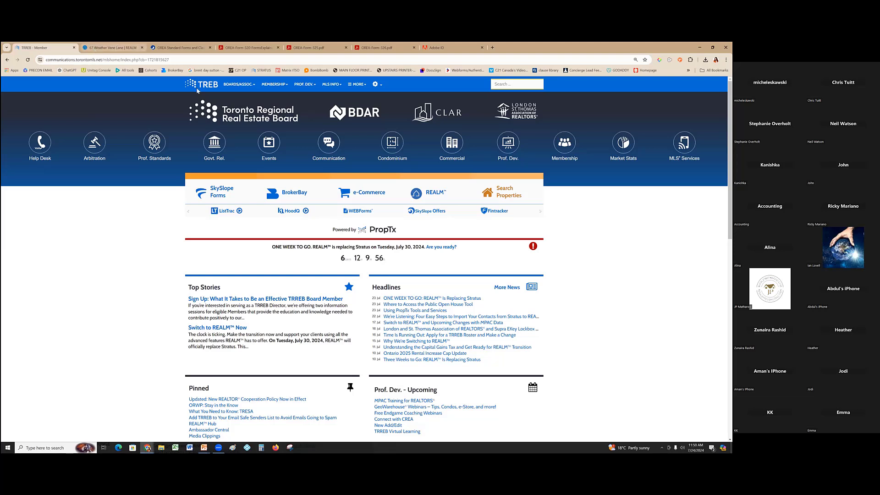
pyautogui.click(511, 195)
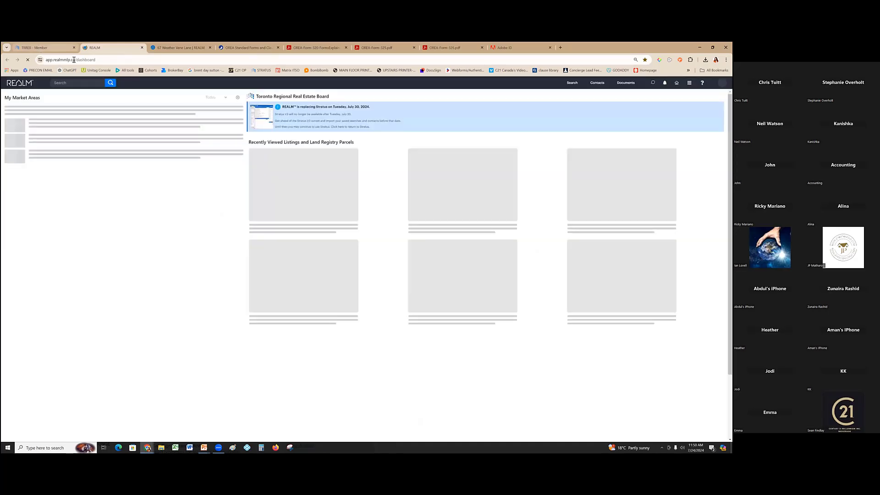
pyautogui.hotkey('ctrl', 'shift', 'Tab')
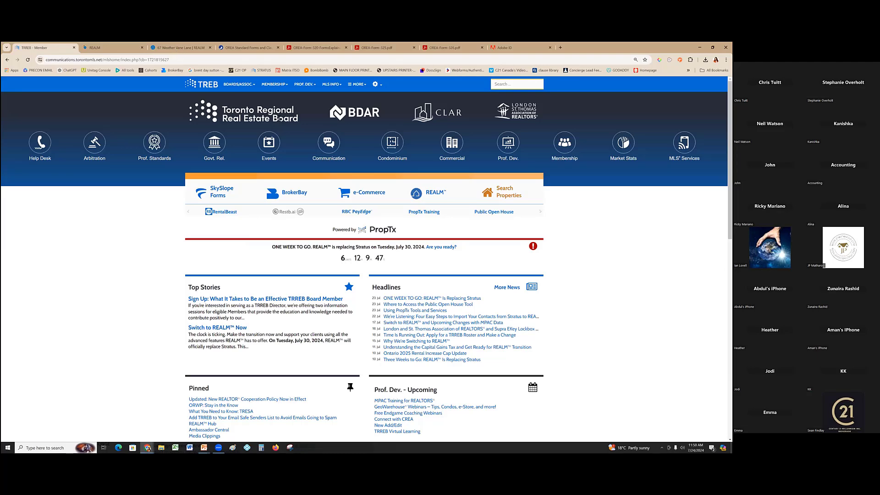
pyautogui.click(174, 48)
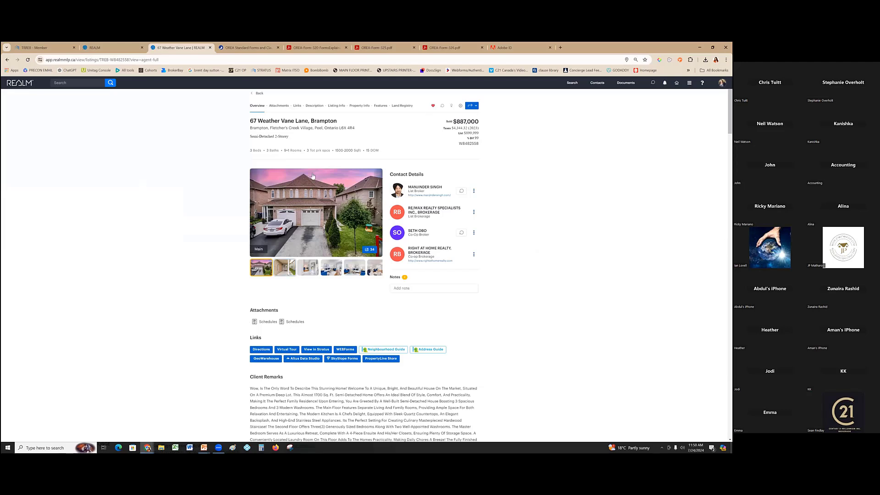
# Go to the REALM dashboard and launch the Freeholds for Sale recent search
pyautogui.click(22, 84)
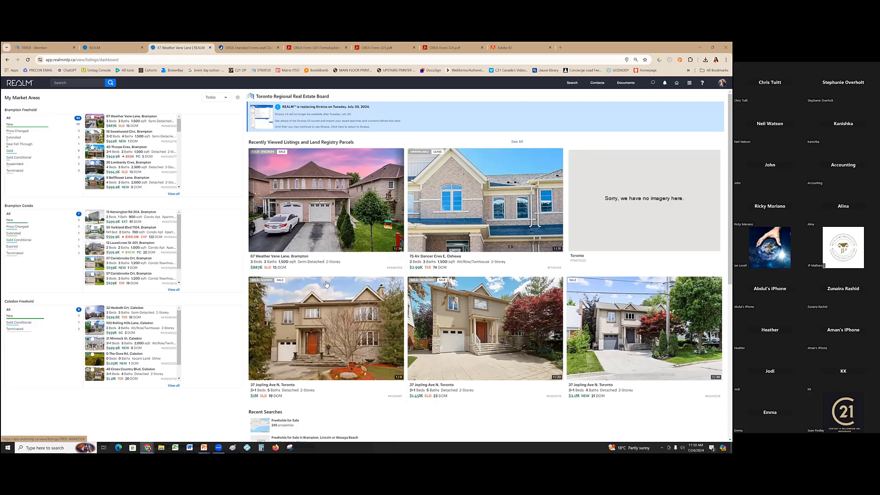
pyautogui.click(580, 84)
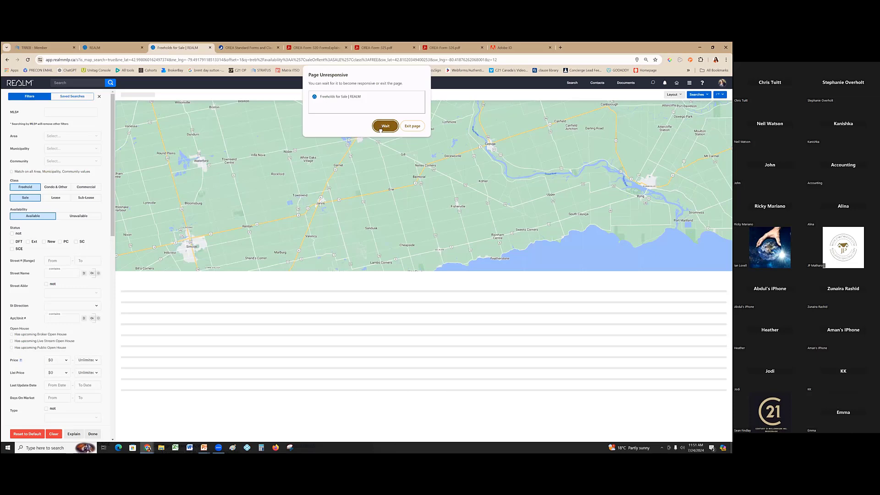
# Wait out the unresponsive page until Freeholds for Sale results load, then dismiss the actions menu
pyautogui.click(385, 126)
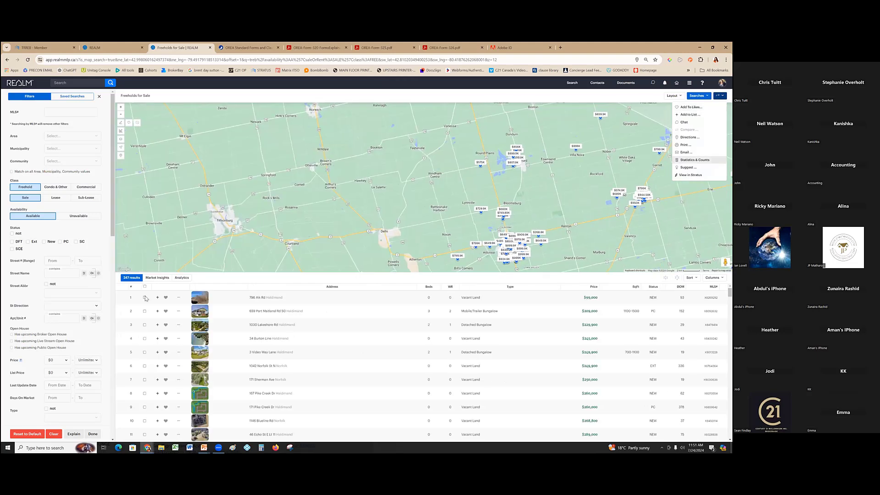
pyautogui.click(145, 326)
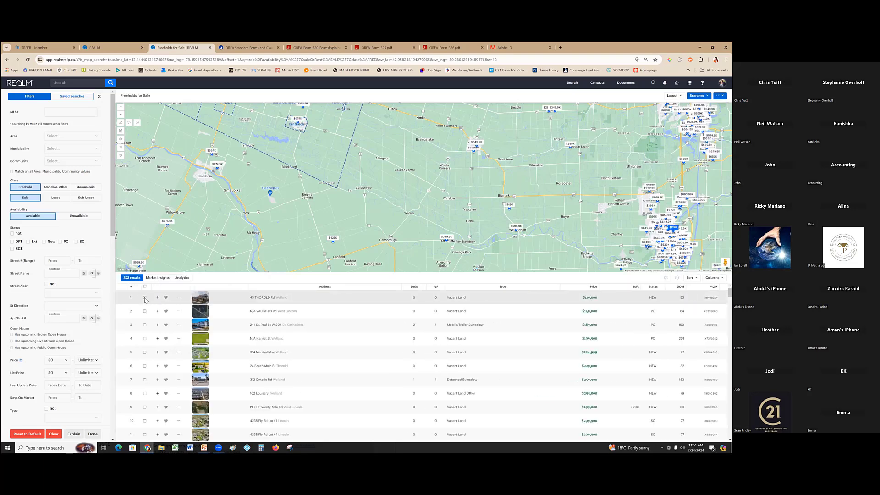
# Select the first three listings from 45 Thorold Rd, check their actions menu, and return to TREB homepage
pyautogui.click(145, 298)
pyautogui.click(145, 312)
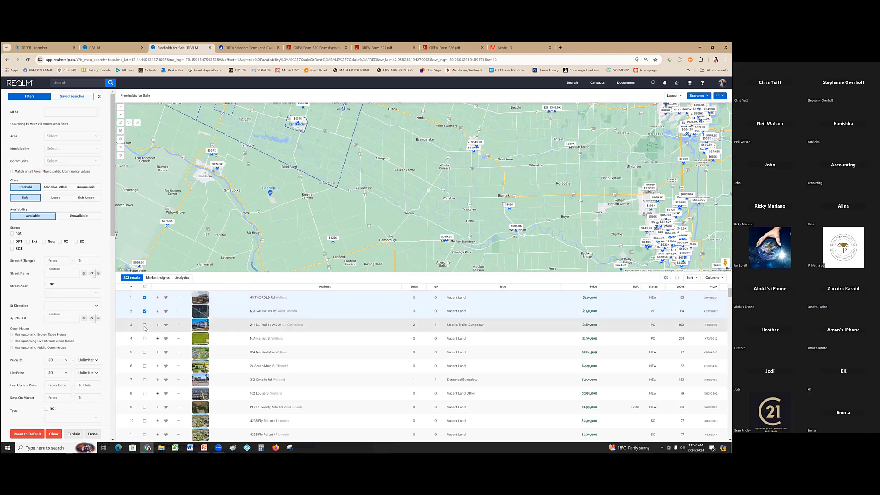
pyautogui.click(145, 325)
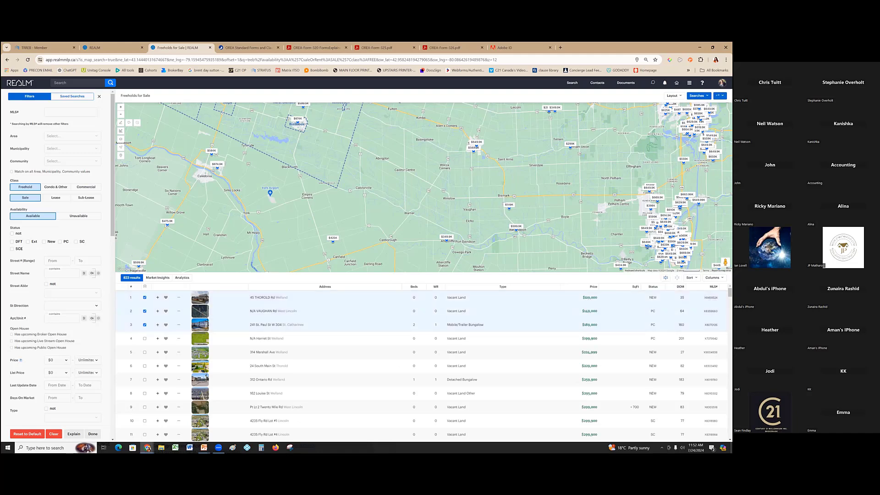
pyautogui.click(720, 95)
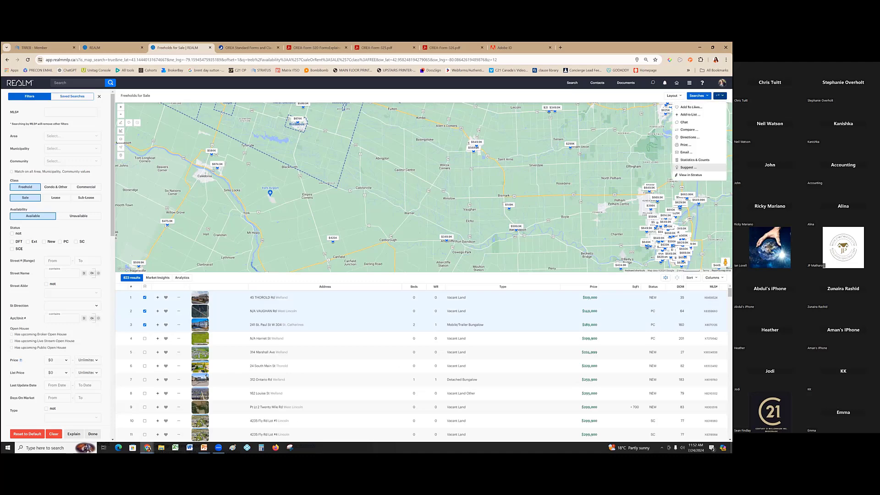
pyautogui.click(695, 160)
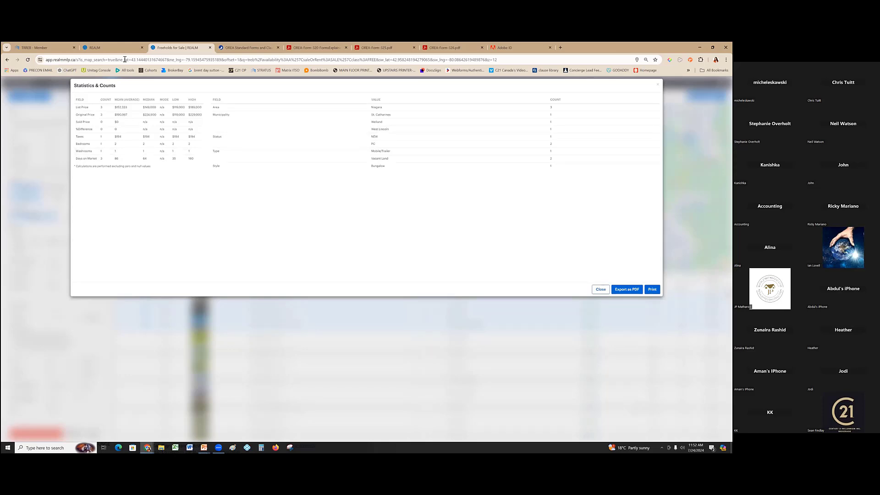
pyautogui.click(53, 48)
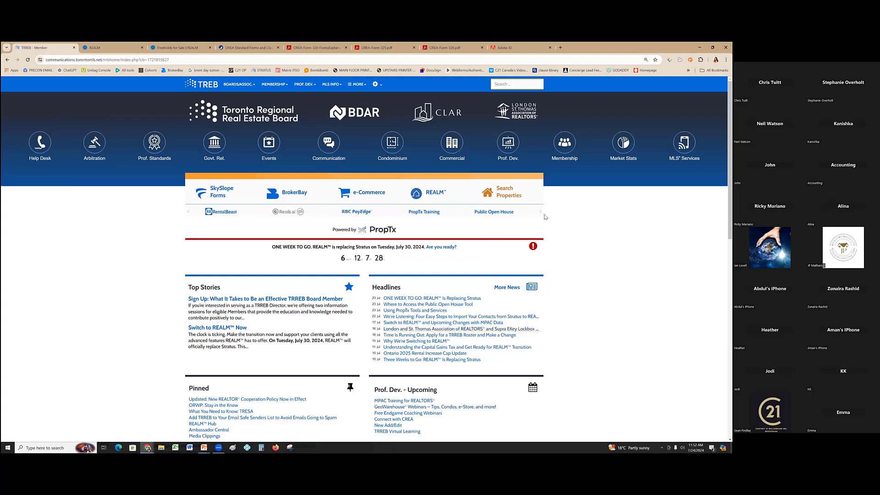
pyautogui.click(542, 213)
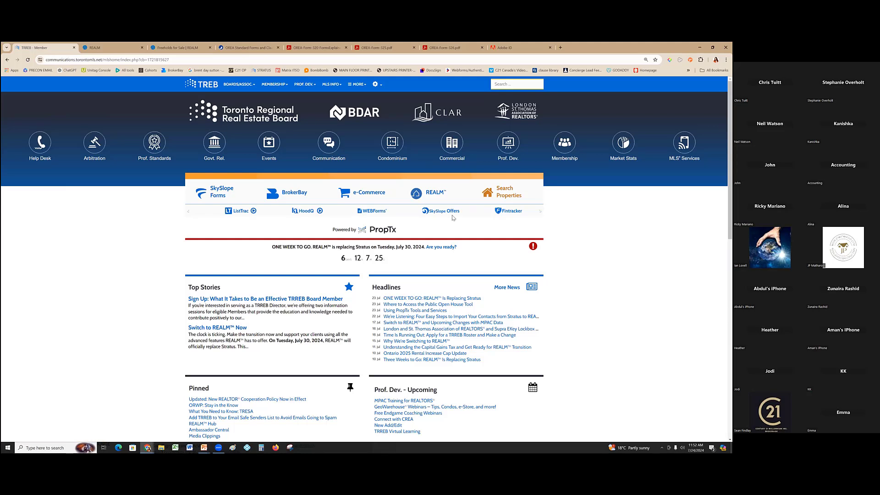
pyautogui.click(542, 213)
pyautogui.click(542, 213)
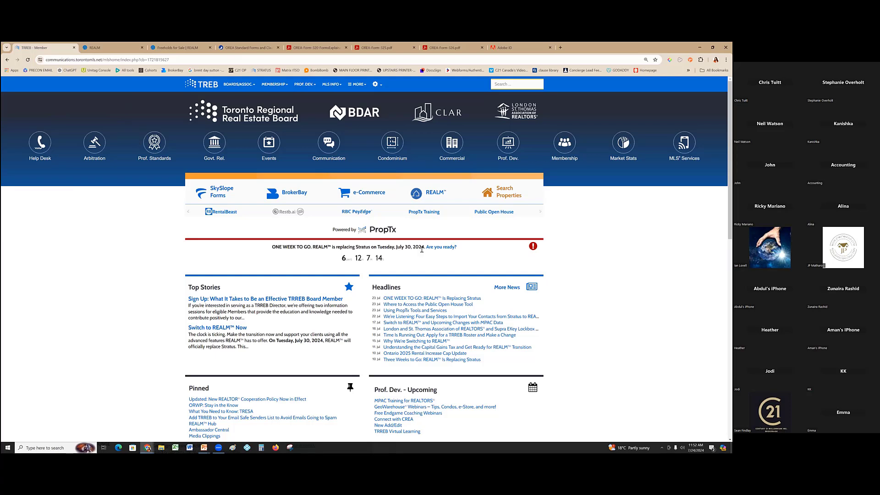
# Open PropTx Public Open House, try Add OpenHouse (no listings), then return to the TREB homepage
pyautogui.click(493, 213)
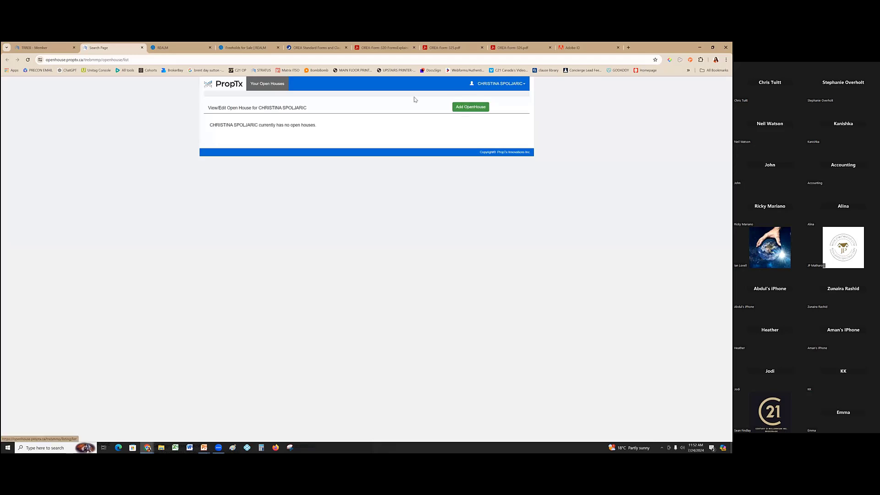
pyautogui.click(464, 110)
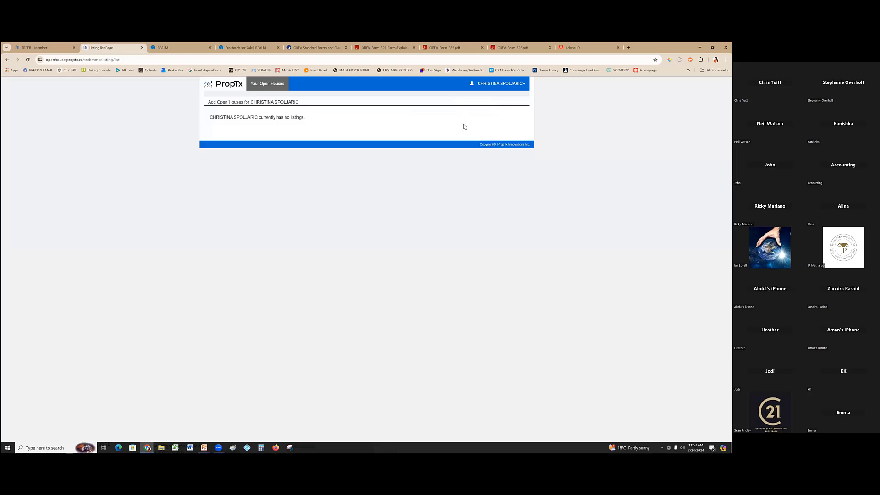
pyautogui.click(44, 51)
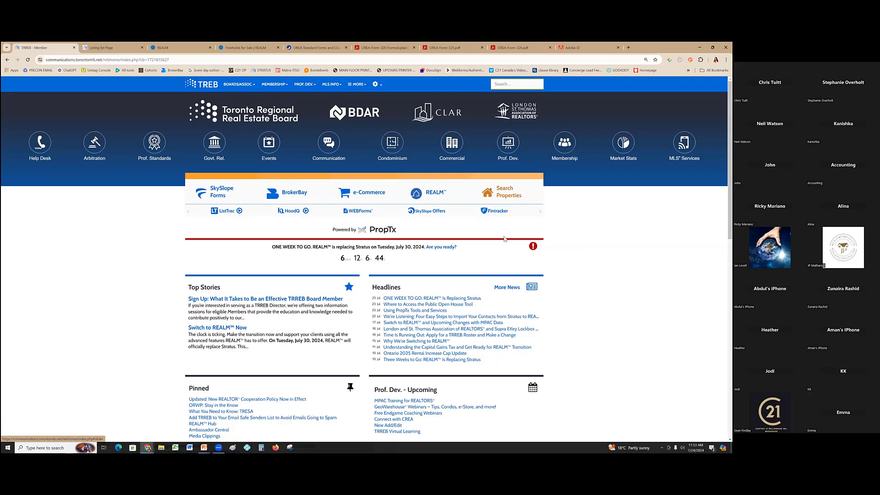
# Advance the partner-tools carousel to PropTx Training, dismissing the file upload window along the way
pyautogui.click(541, 211)
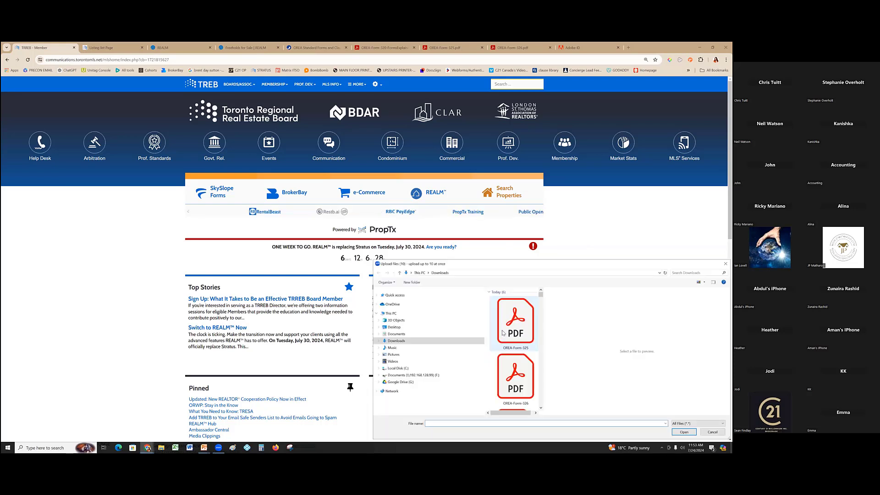
pyautogui.scroll(-1, 503, 332)
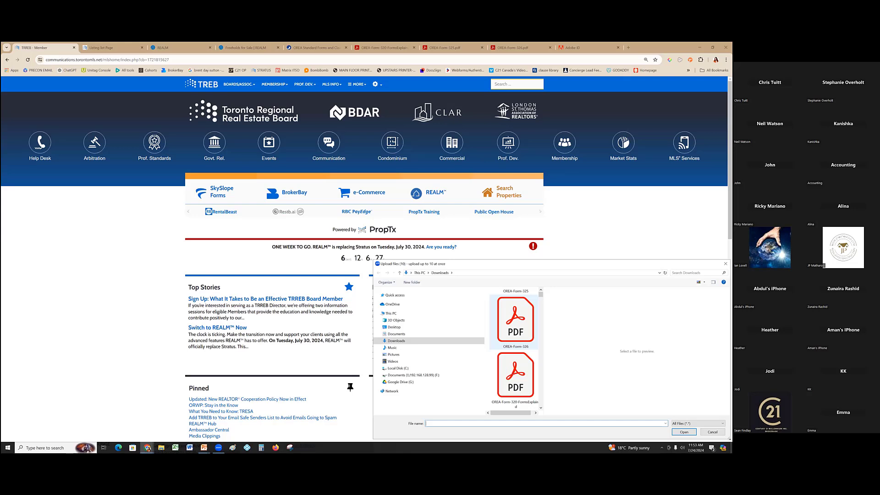
pyautogui.doubleClick(515, 321)
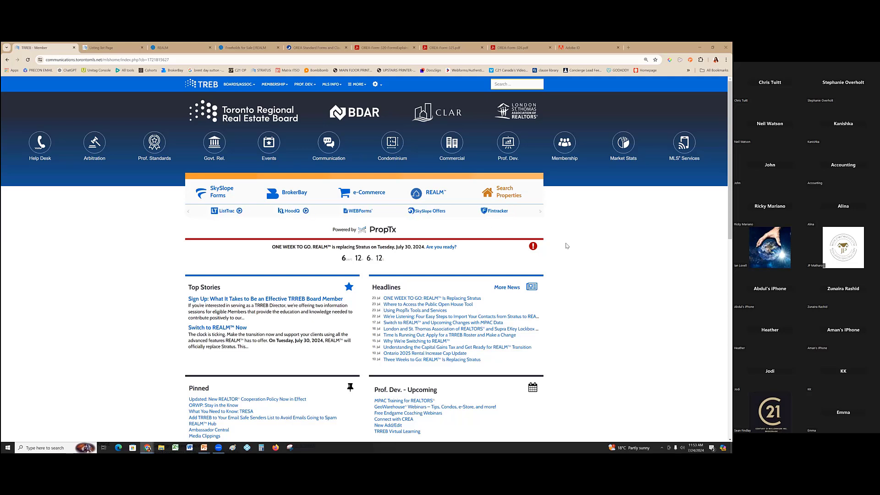
pyautogui.click(541, 212)
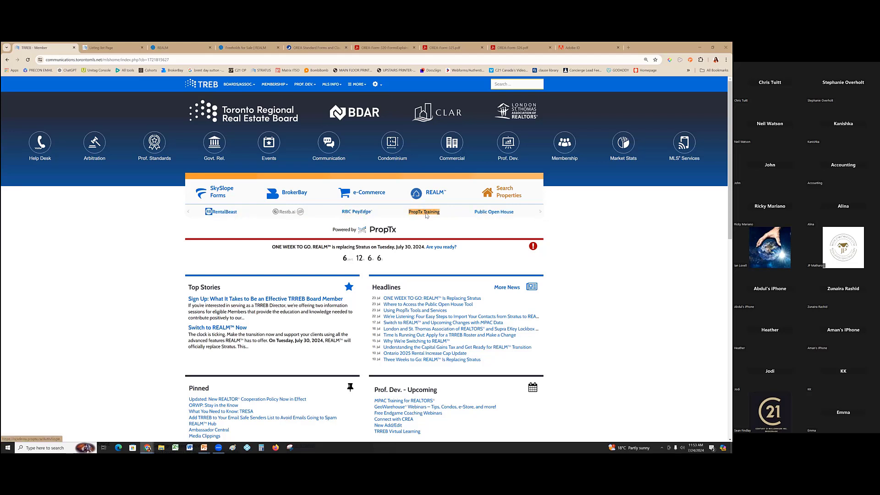
# From PropTx Training's catalog, launch the registered REALM Module 1: Searching, Saving, & Sharing course
pyautogui.click(426, 213)
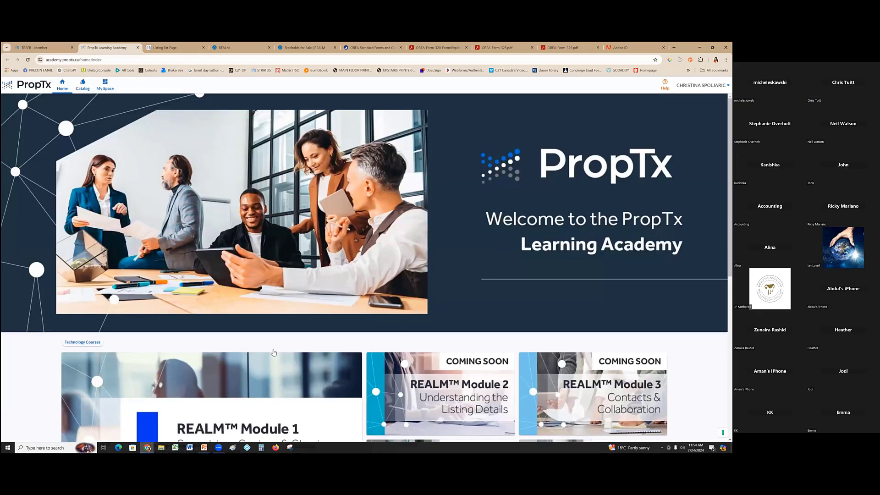
pyautogui.scroll(-2, 263, 336)
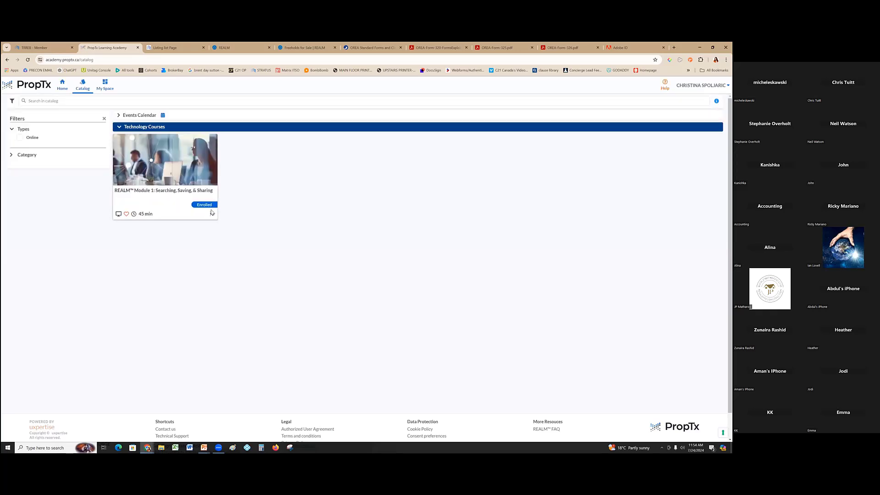
pyautogui.click(212, 213)
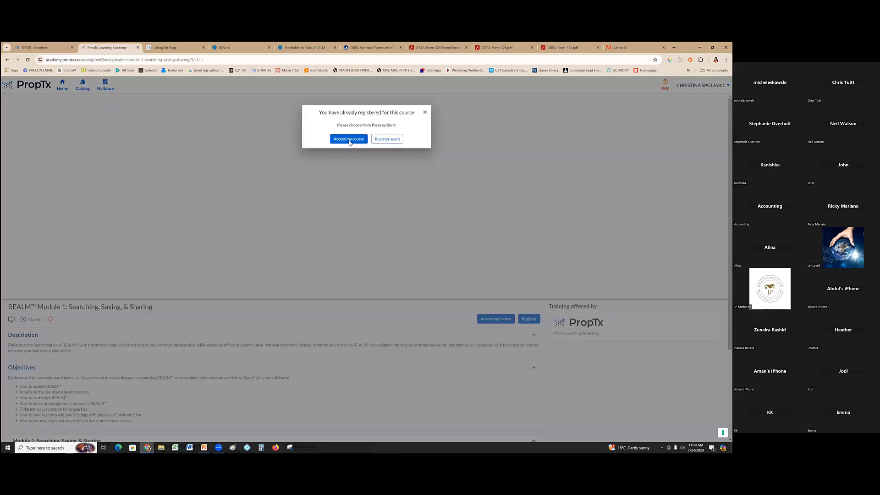
pyautogui.press('Return')
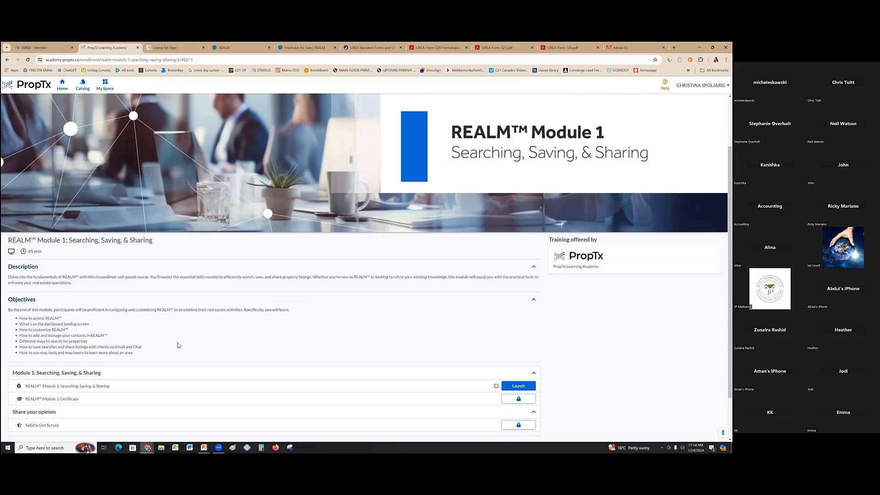
pyautogui.click(509, 390)
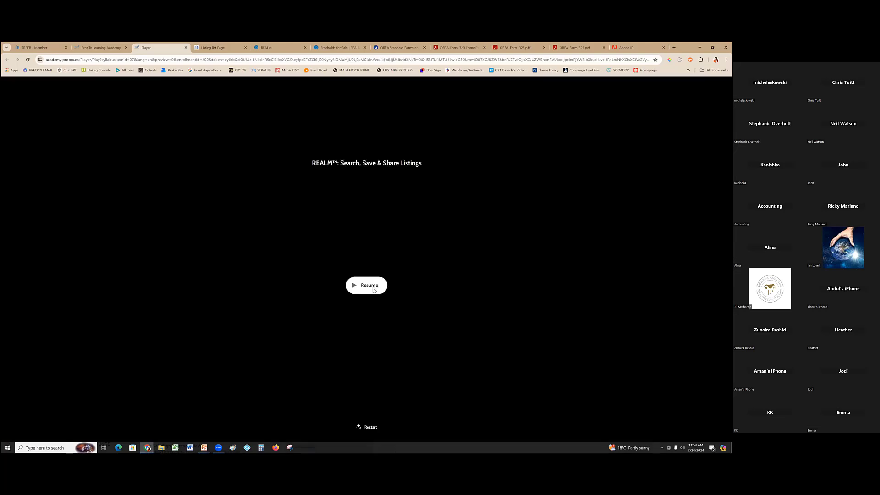
# Resume the REALM Module 1 lesson, pause its video, and go back to the course overview tab
pyautogui.click(374, 290)
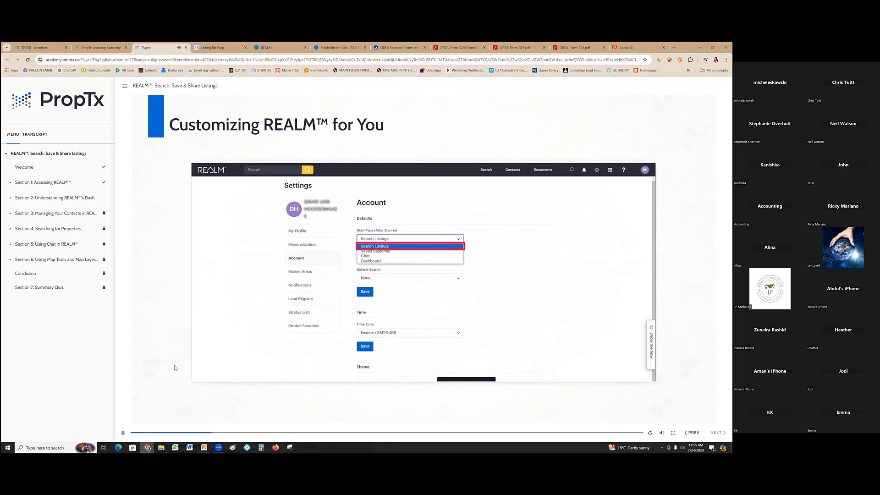
pyautogui.click(123, 433)
pyautogui.hotkey('ctrl', 'shift', 'Tab')
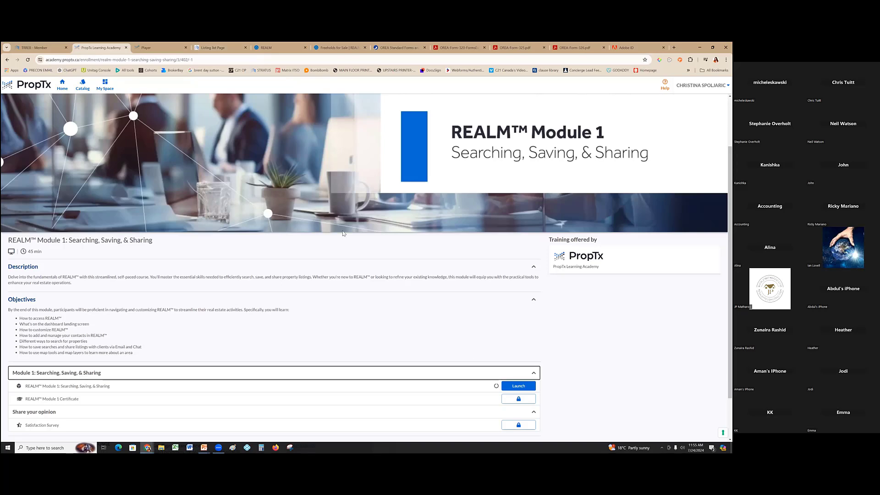
pyautogui.hotkey('alt', 'Tab')
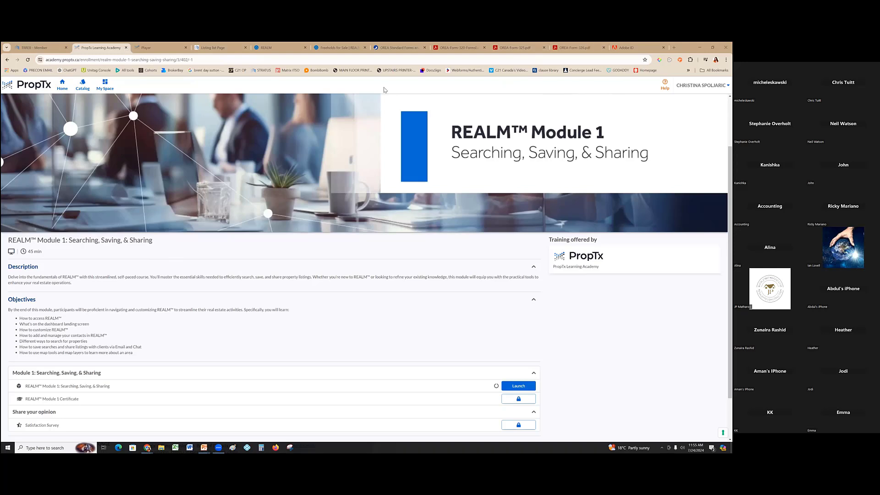
pyautogui.hotkey('alt', 'Tab')
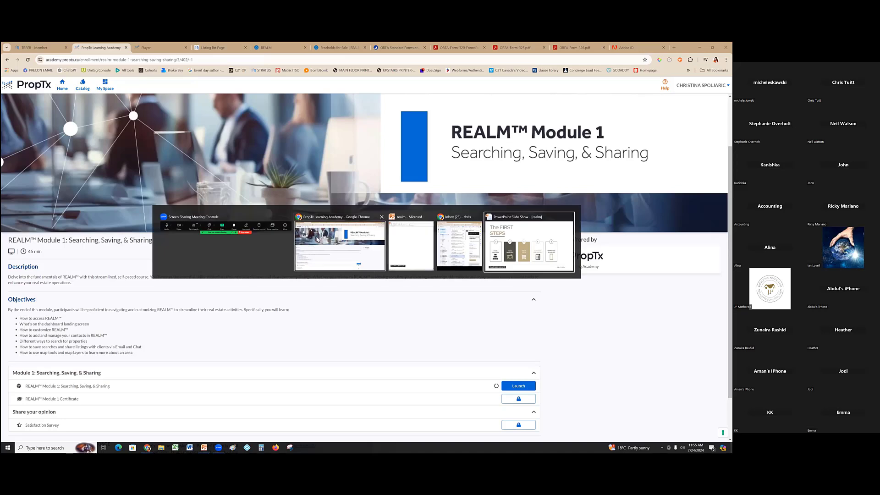
pyautogui.hotkey('alt', 'Tab')
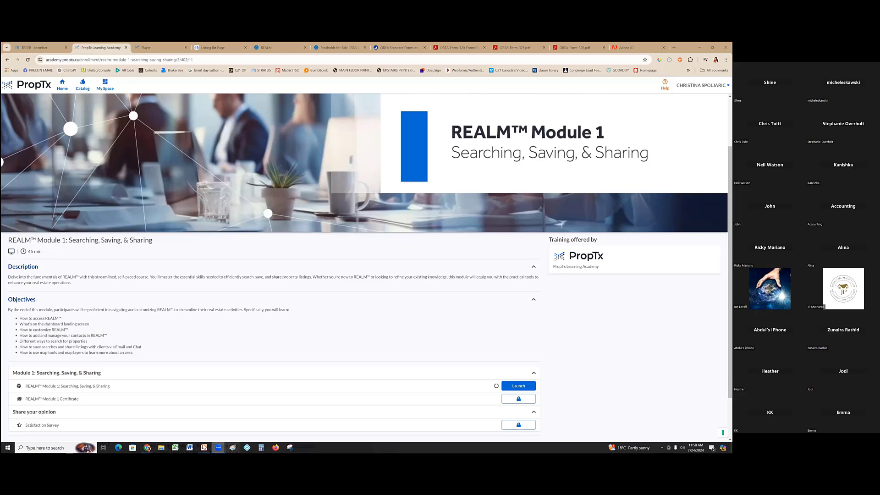
# Step the PowerPoint slideshow past the agenda to the help and suggestion box slide, then return to Chrome
pyautogui.hotkey('alt', 'Tab')
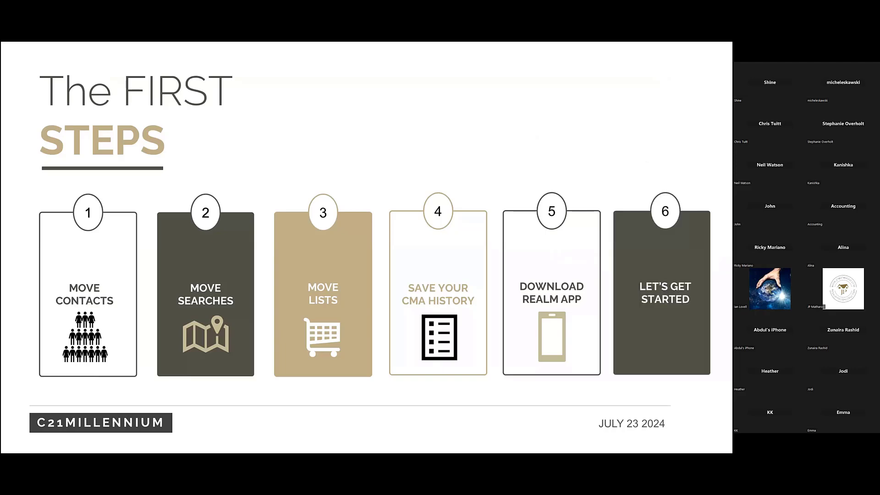
pyautogui.press('Right')
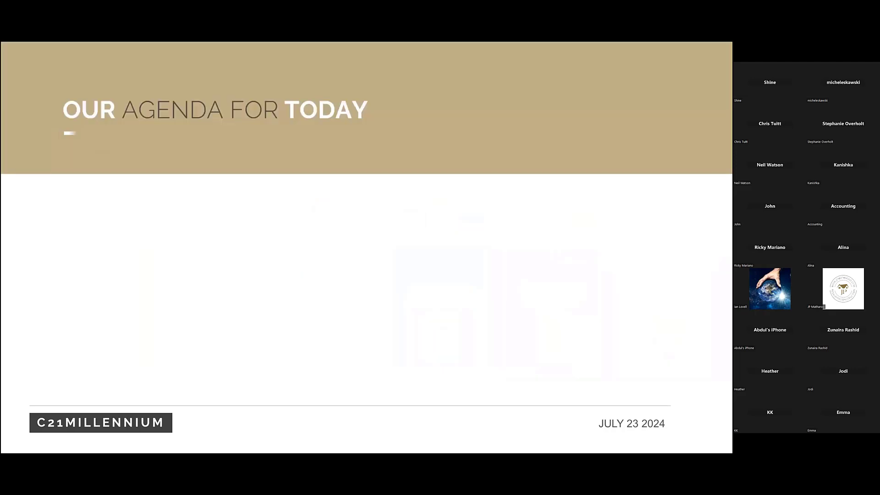
pyautogui.press('Right')
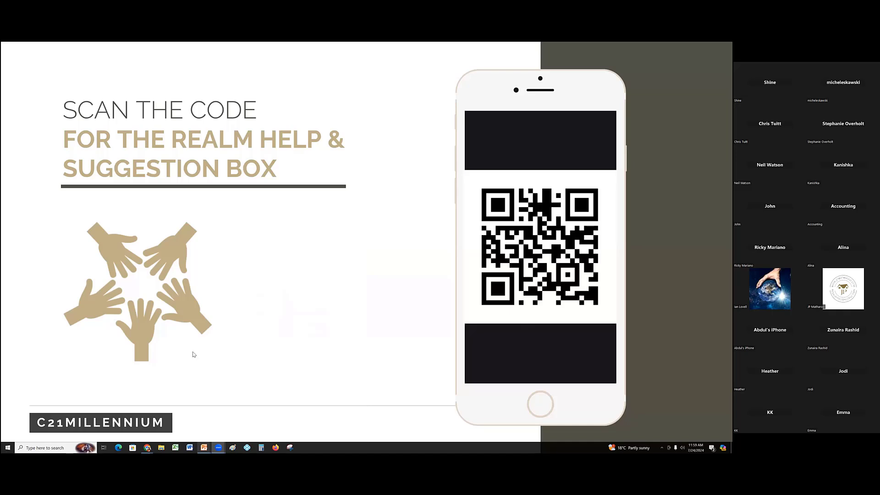
pyautogui.hotkey('alt', 'Tab')
pyautogui.hotkey('alt', 'Tab')
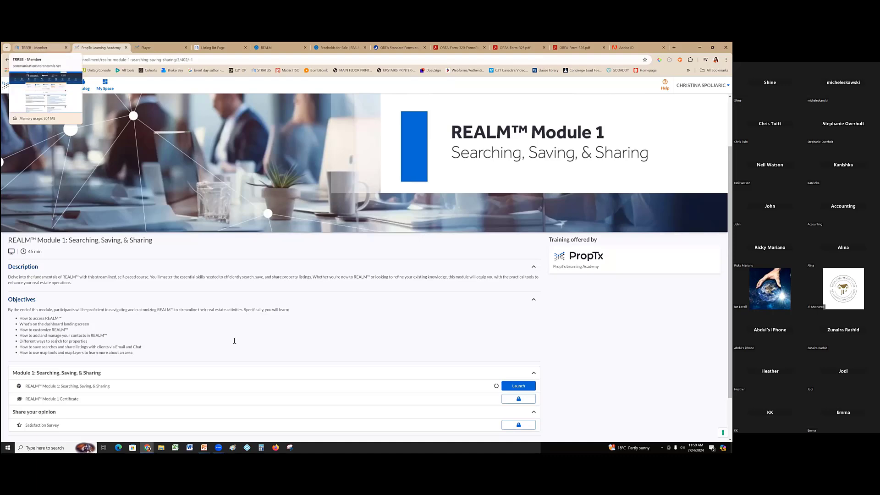
# View the TRREB members homepage, then switch to the already open REALM tab
pyautogui.click(41, 48)
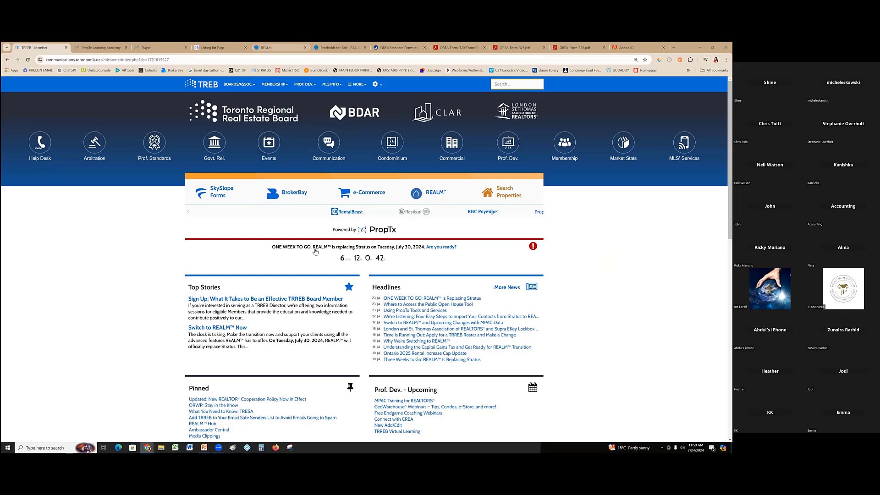
pyautogui.hotkey('ctrl', '5')
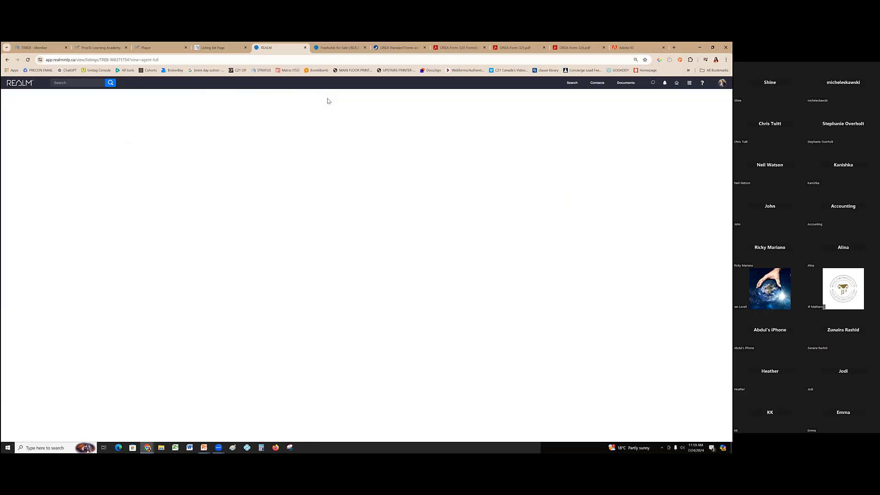
# Open REALM's share-by-email form for the 15 Kensington Rd 204 listing
pyautogui.click(450, 366)
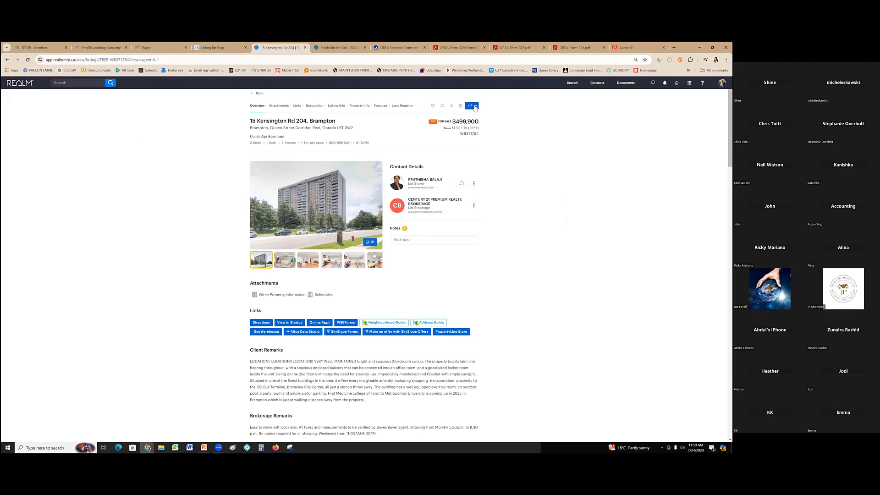
pyautogui.click(473, 107)
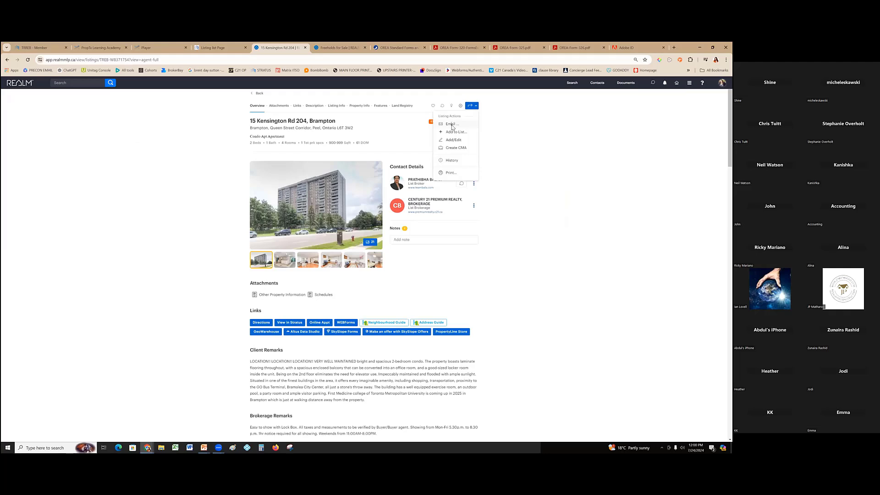
pyautogui.click(452, 124)
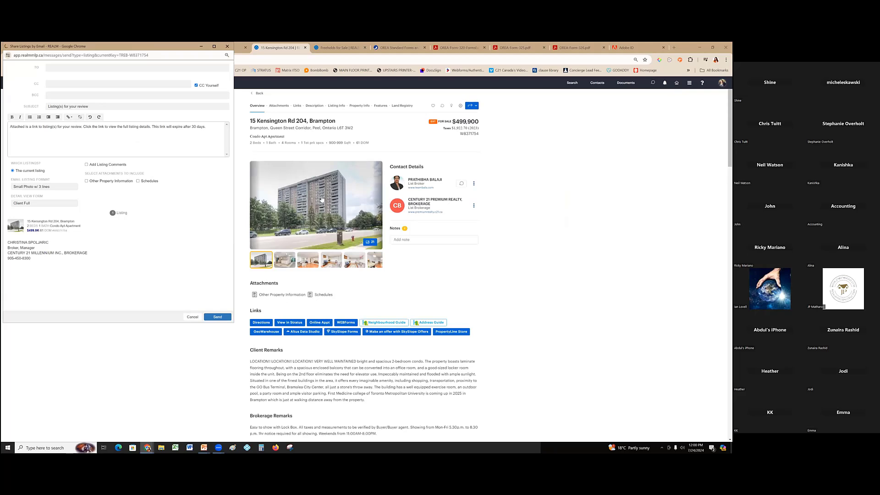
# Copy the listing's link address from the share form and return to the main browser window
pyautogui.rightClick(38, 226)
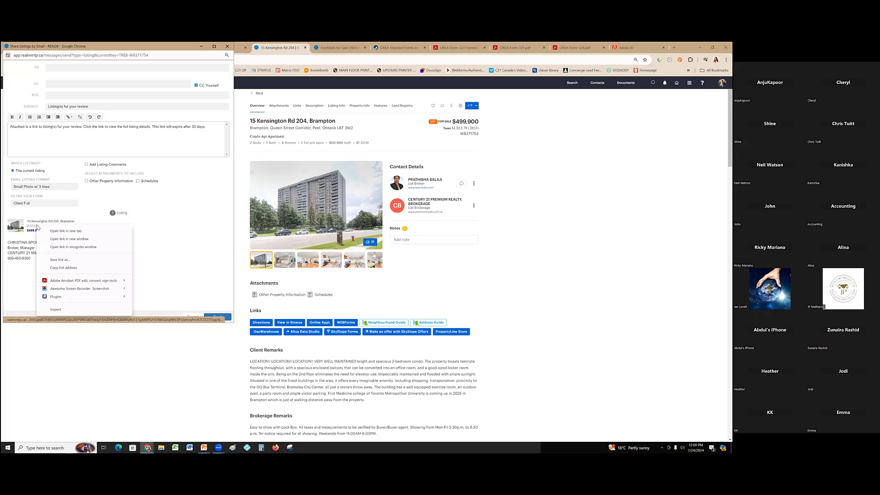
pyautogui.click(63, 268)
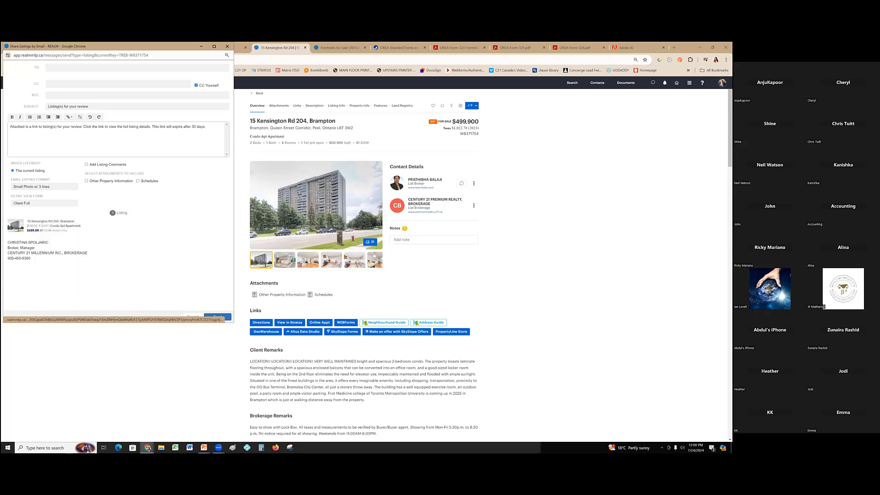
pyautogui.click(548, 61)
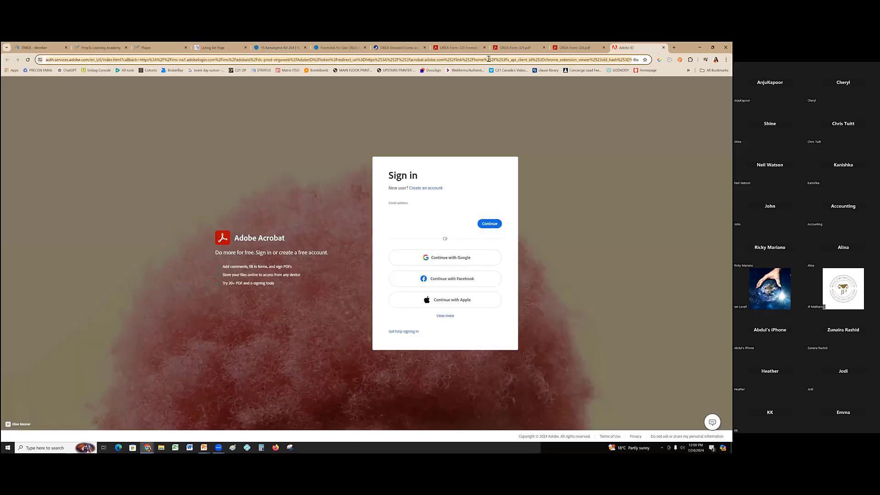
pyautogui.click(489, 59)
pyautogui.hotkey('ctrl', 'v')
pyautogui.press('Return')
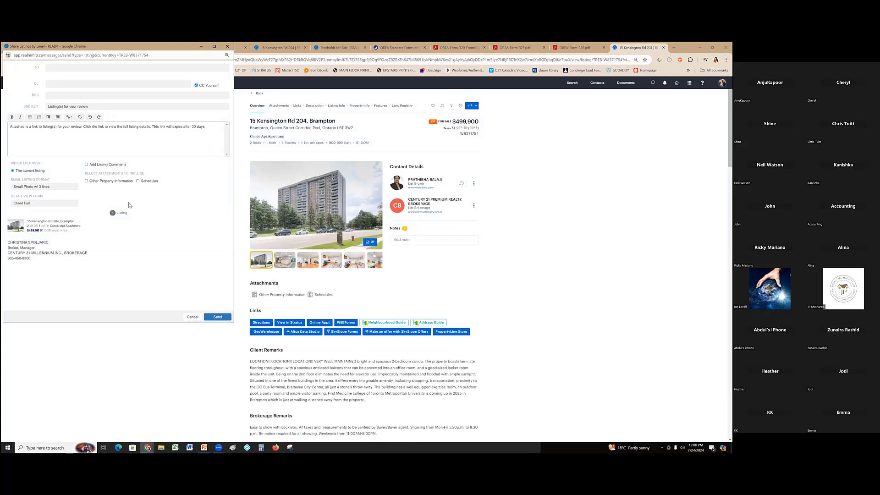
# Copy the listing link from the Share Listings popup again and bring the main browser window forward
pyautogui.rightClick(41, 226)
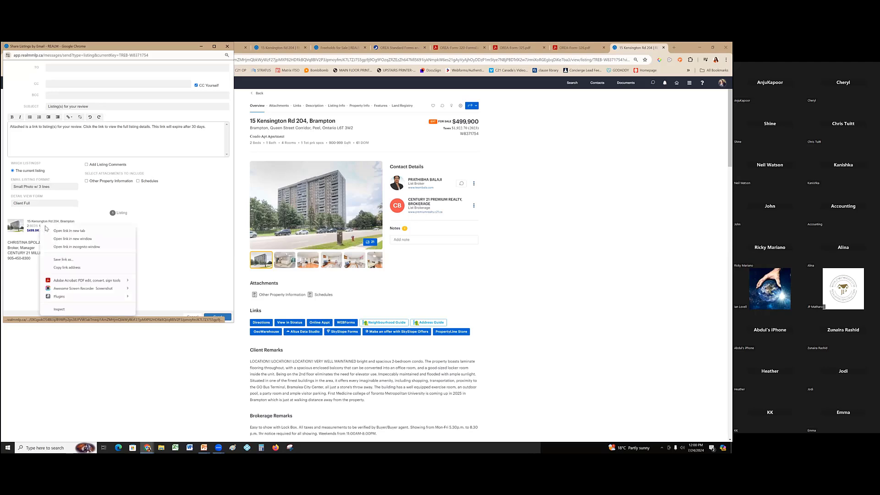
pyautogui.click(64, 268)
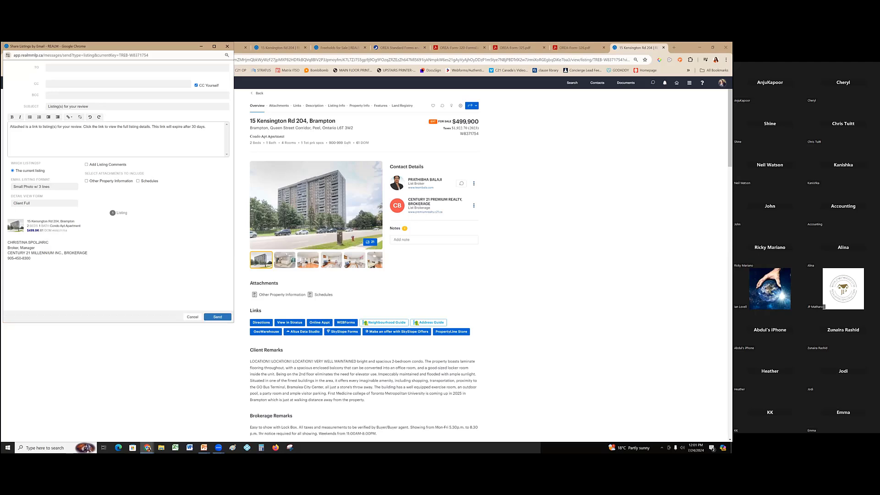
pyautogui.click(637, 49)
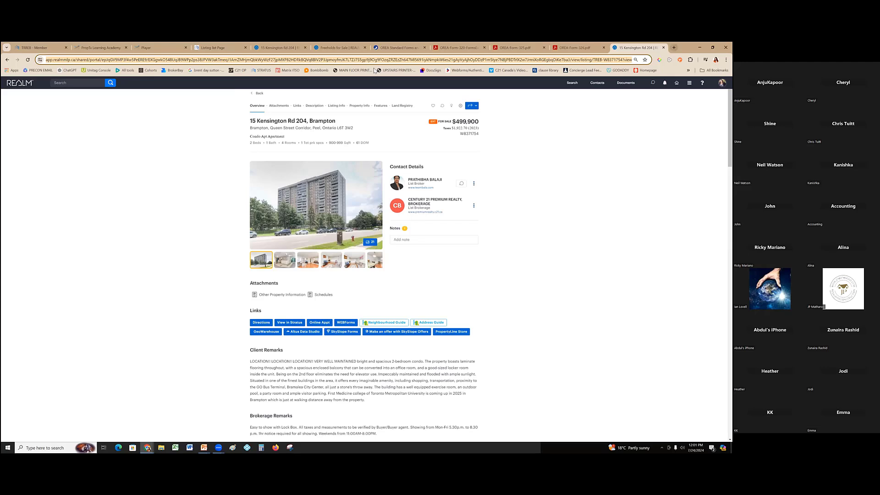
# Load the copied REALM listing link in a new tab, then return to the TRREB Member homepage
pyautogui.hotkey('ctrl', 't')
pyautogui.hotkey('ctrl', 'v')
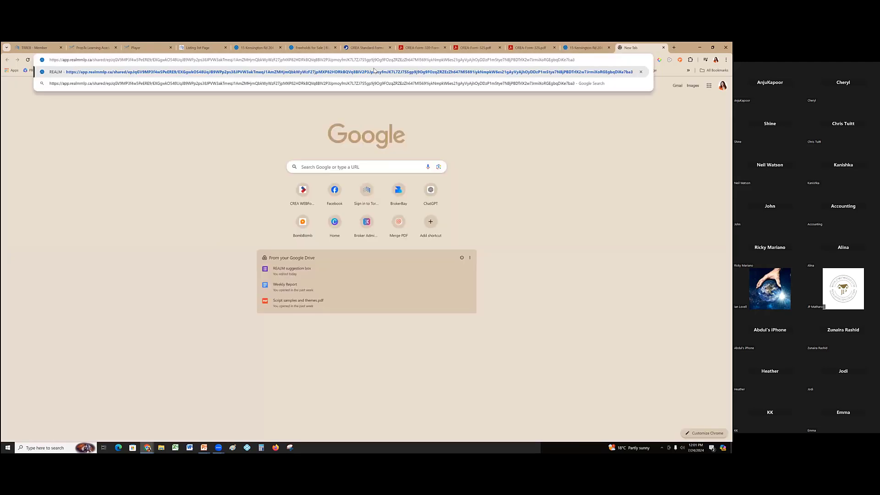
pyautogui.press('Return')
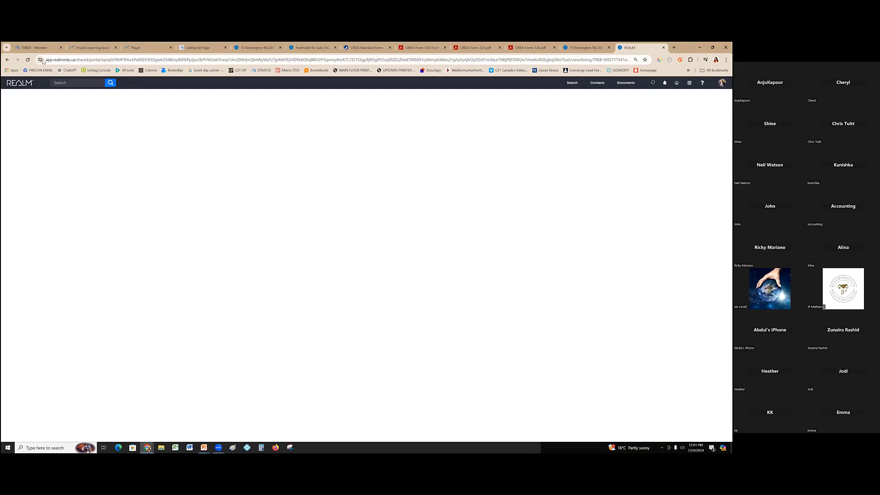
pyautogui.click(30, 45)
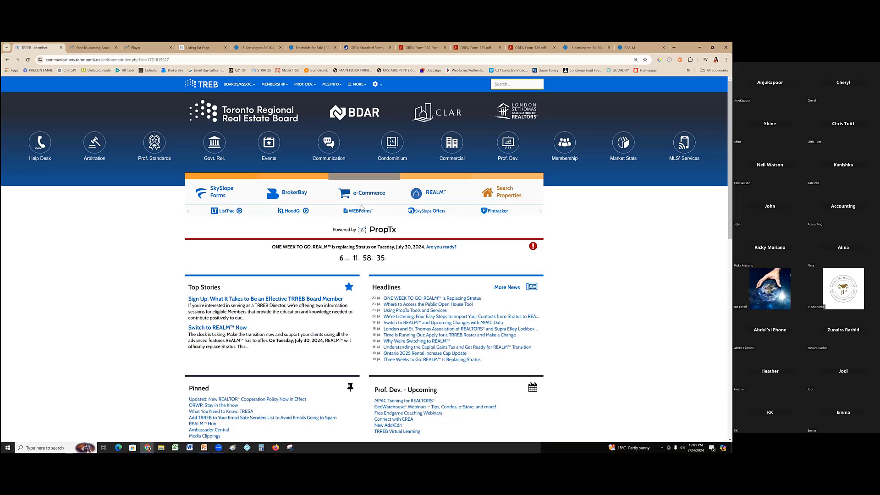
pyautogui.hotkey('alt', 'Tab')
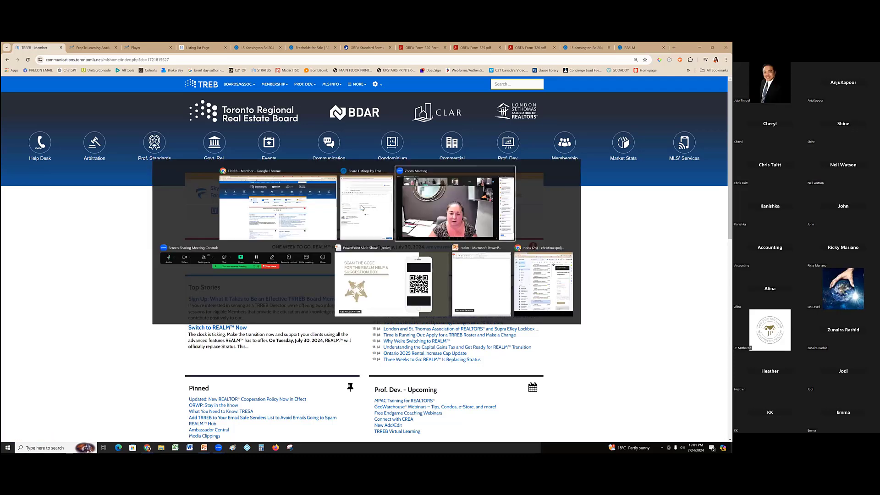
pyautogui.hotkey('alt', 'Tab')
pyautogui.hotkey('alt', 'Tab')
pyautogui.hotkey('alt', 'Tab')
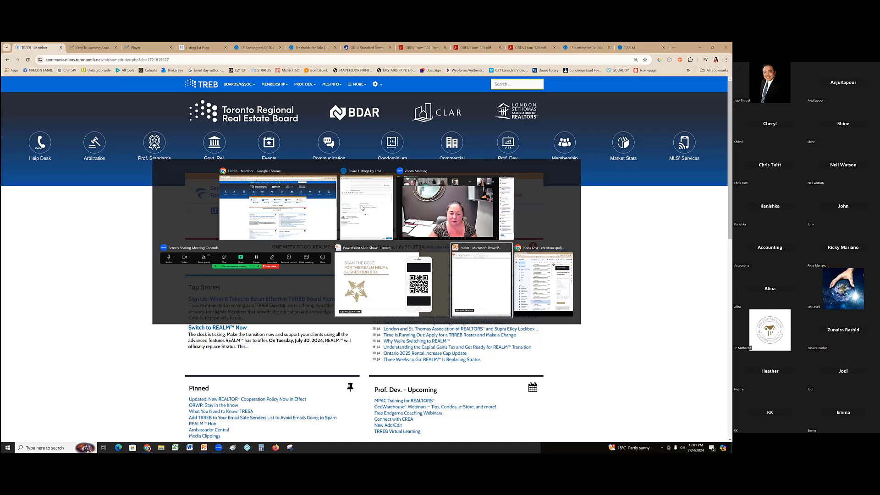
pyautogui.hotkey('alt', 'Tab')
pyautogui.hotkey('alt', 'Tab')
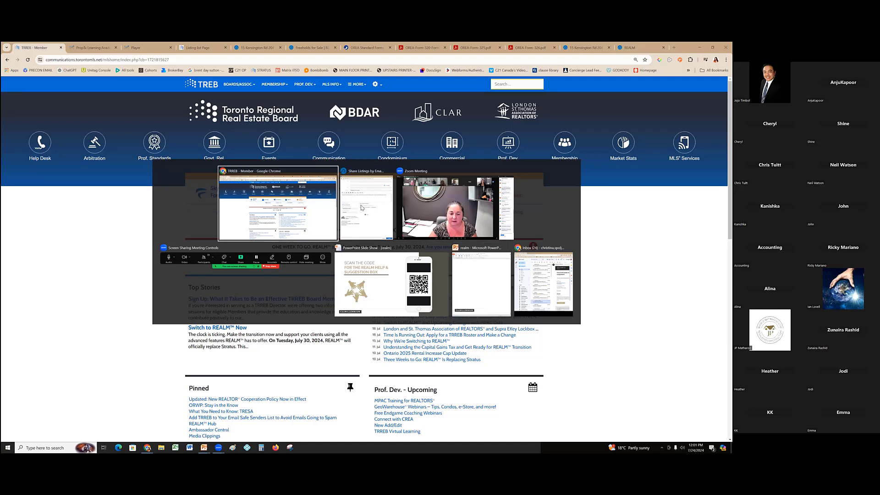
pyautogui.hotkey('alt', 'Tab')
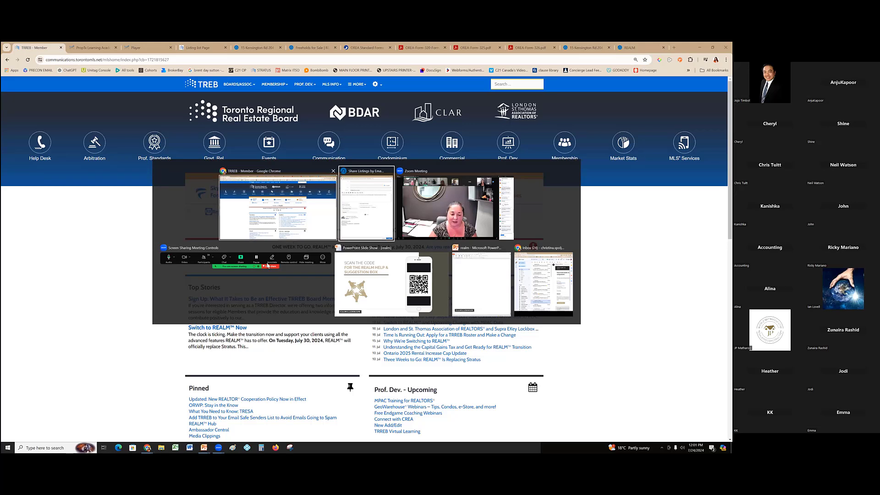
pyautogui.hotkey('alt', 'Tab')
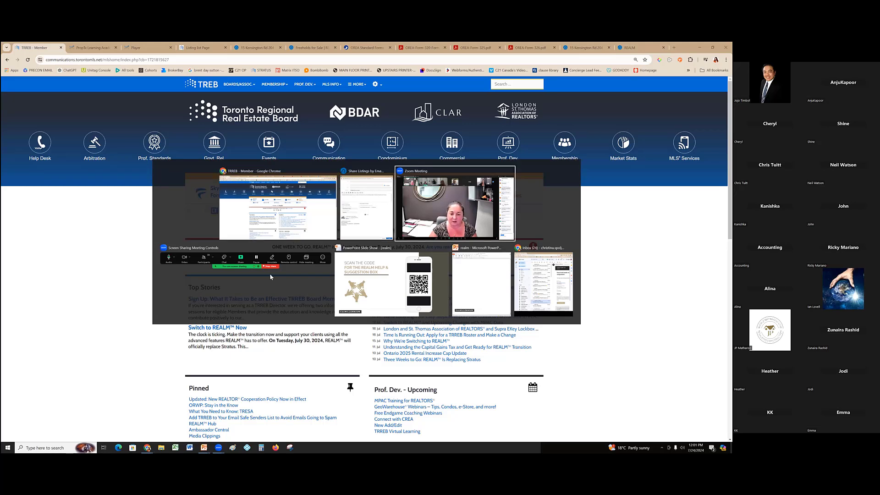
pyautogui.hotkey('alt', 'Tab')
pyautogui.hotkey('alt', 'Tab')
pyautogui.hotkey('alt', 'Tab')
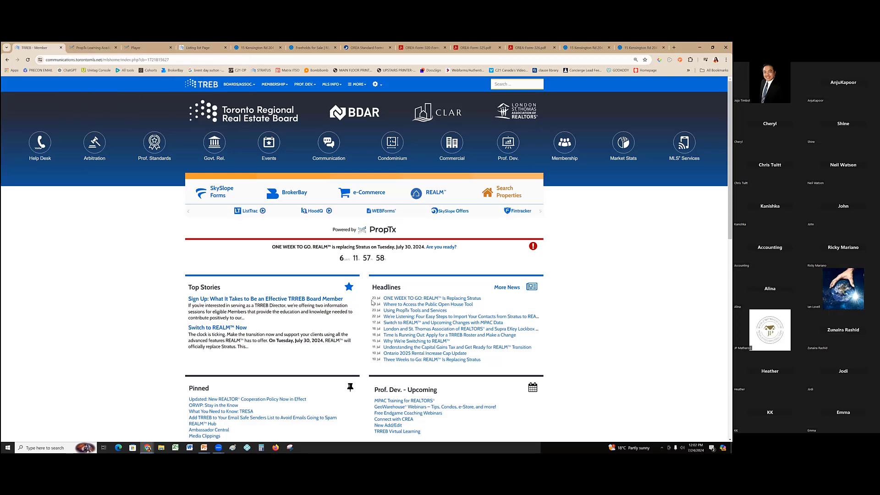
# Snap the Chrome window with the TRREB homepage to half the screen, bringing up Snap Assist
pyautogui.hotkey('alt', 'Tab')
pyautogui.hotkey('alt', 'Tab')
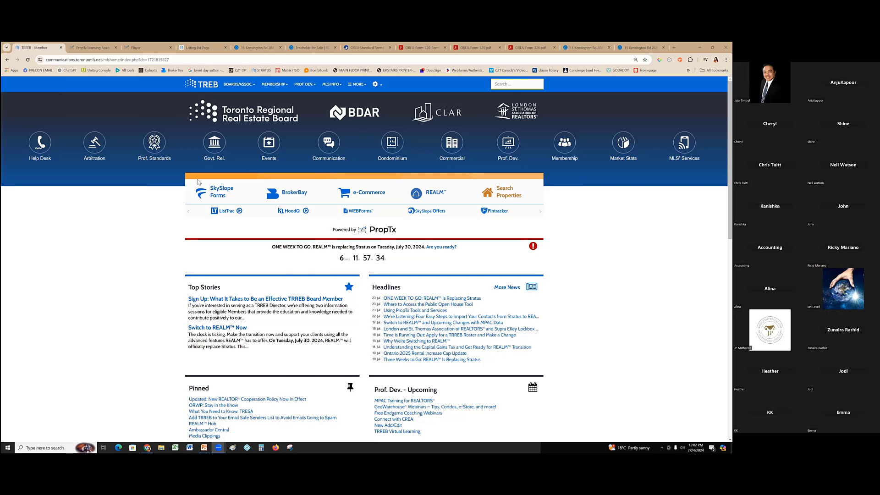
pyautogui.press('super+Tab')
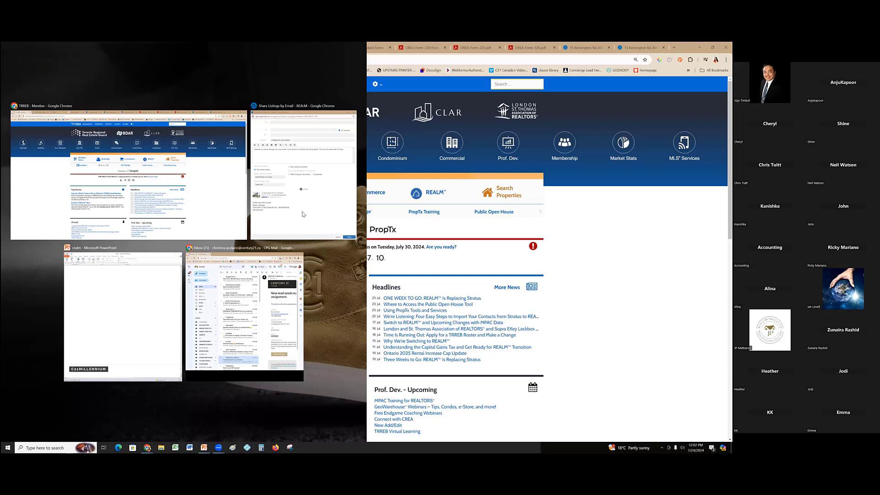
# Place TRREB beside the QR-code slide, browse the Membership pages, then maximize and show the Form 320 PDF
pyautogui.click(221, 203)
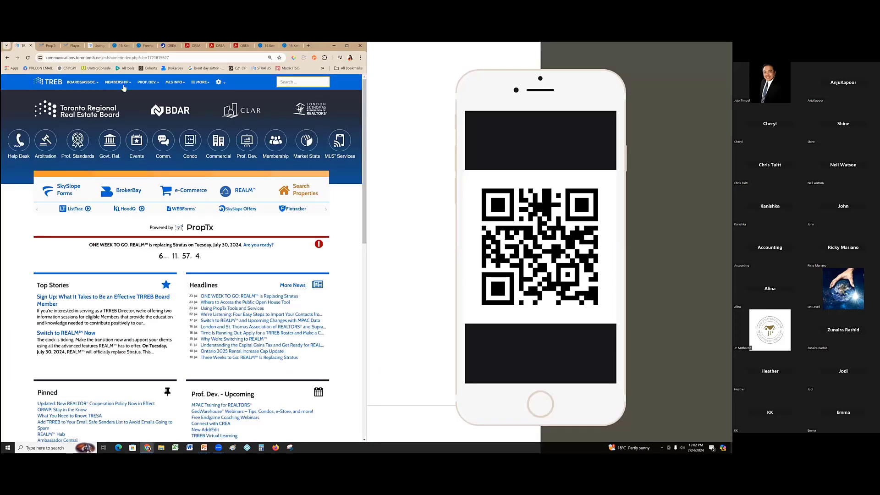
pyautogui.click(123, 85)
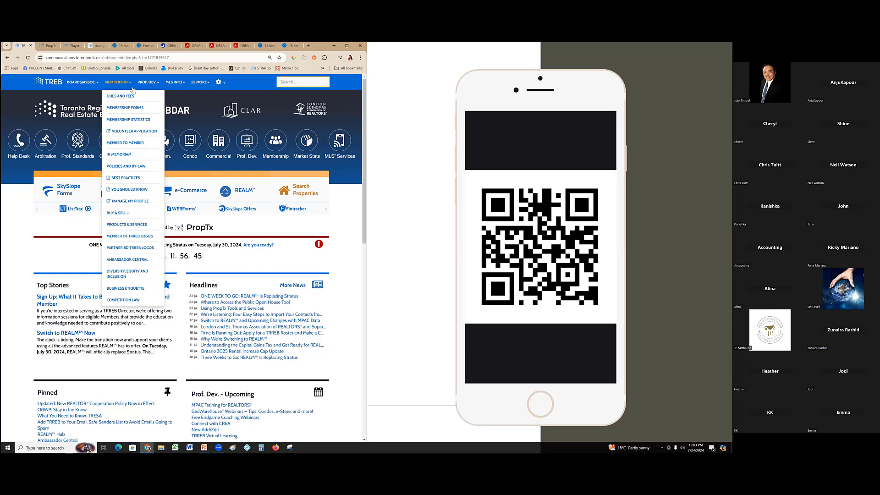
pyautogui.click(141, 155)
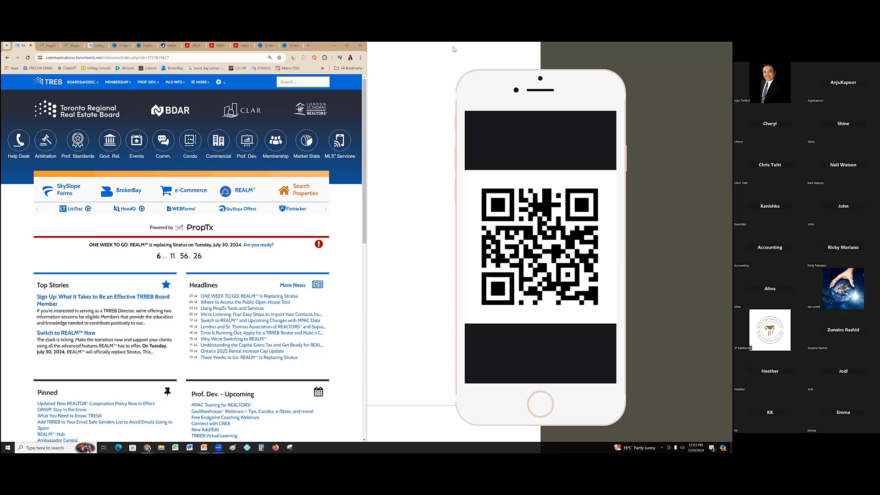
pyautogui.press('super+Up')
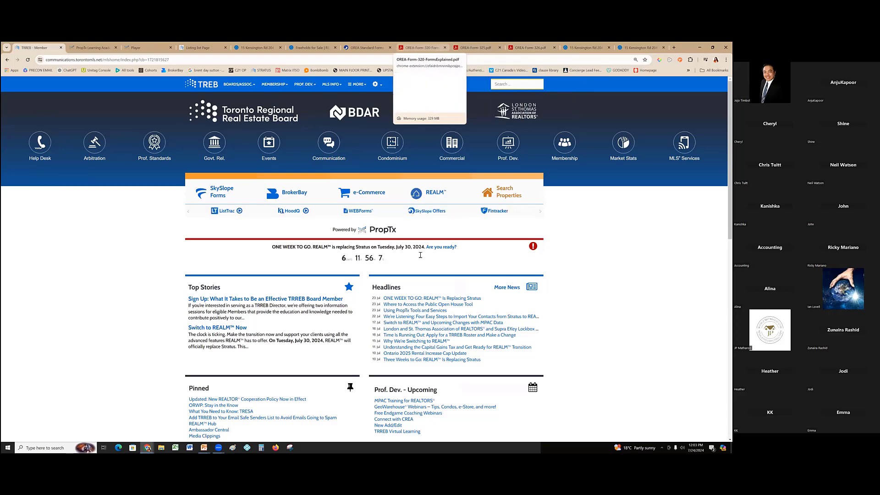
pyautogui.click(422, 47)
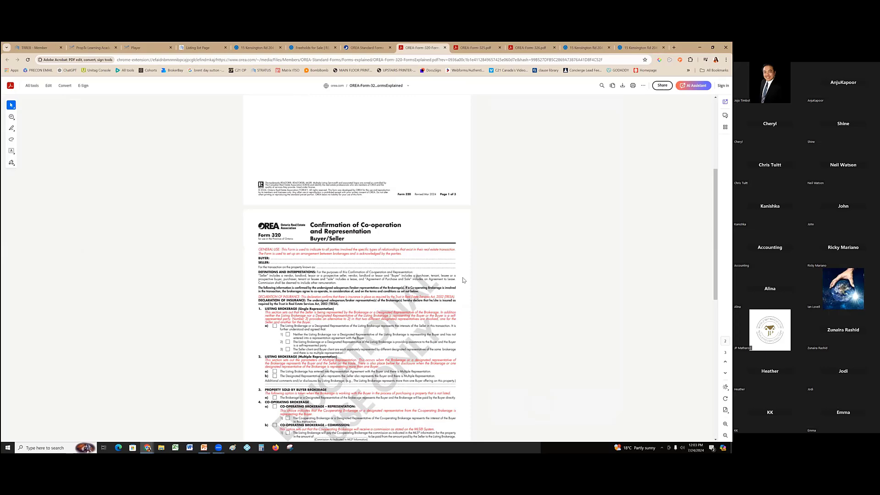
# Scroll Form 320, glance at Form 326, and settle on the Form 325 Seller disclosure PDF
pyautogui.scroll(-2, 316, 252)
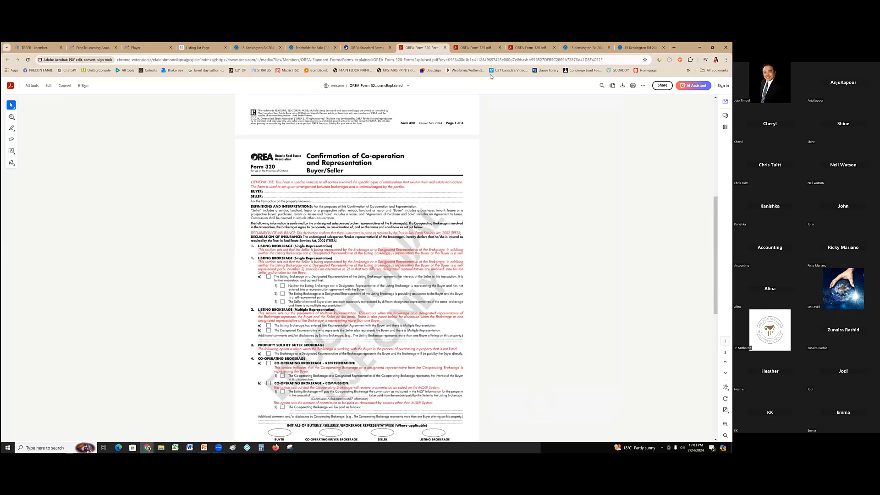
pyautogui.scroll(-2, 315, 252)
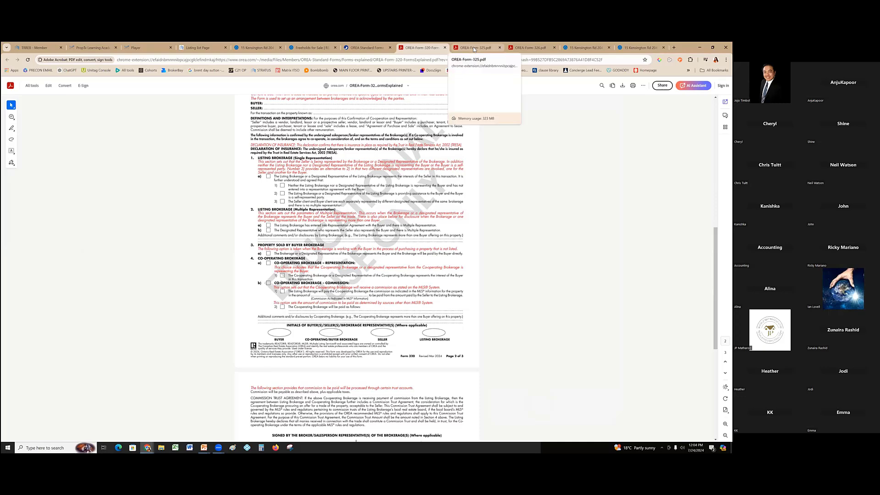
pyautogui.click(475, 50)
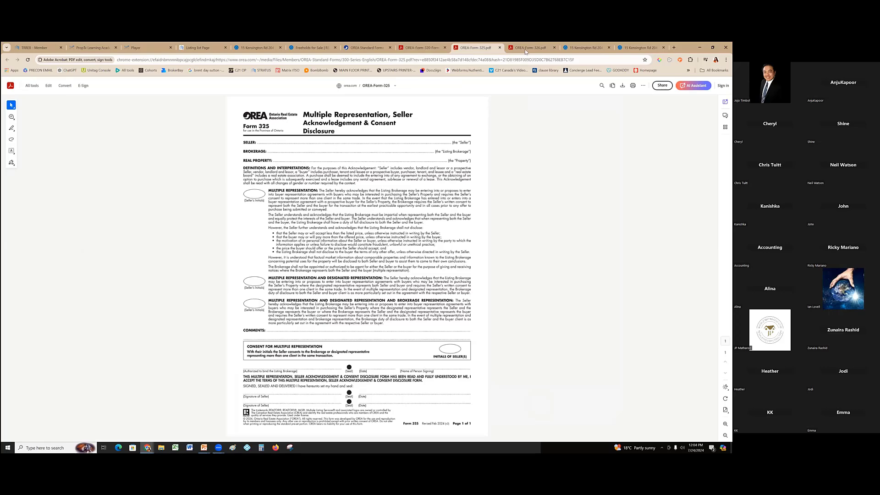
pyautogui.click(527, 48)
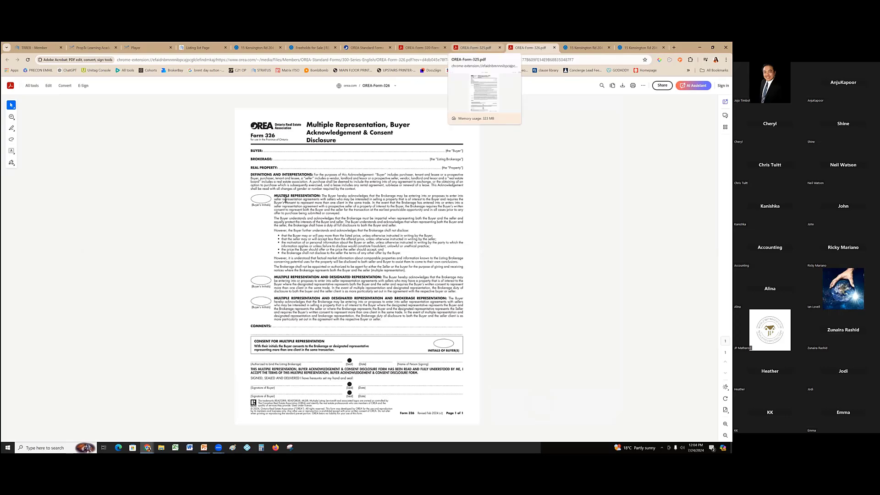
pyautogui.hotkey('ctrl', 'shift', 'Tab')
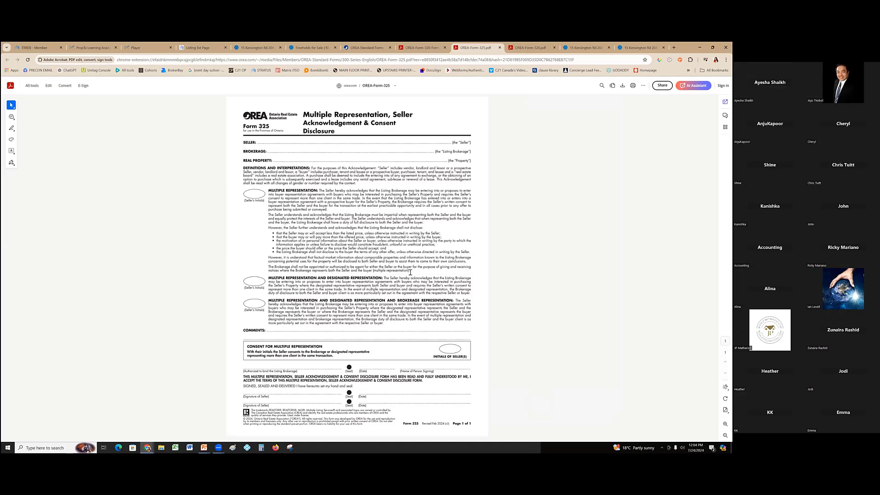
# Highlight Form 325's Designated Representation paragraph after briefly selecting the opening Multiple Representation paragraphs
pyautogui.moveTo(296, 219)
pyautogui.mouseDown()
pyautogui.moveTo(410, 270)
pyautogui.moveTo(321, 229)
pyautogui.moveTo(302, 202)
pyautogui.moveTo(288, 222)
pyautogui.mouseUp()
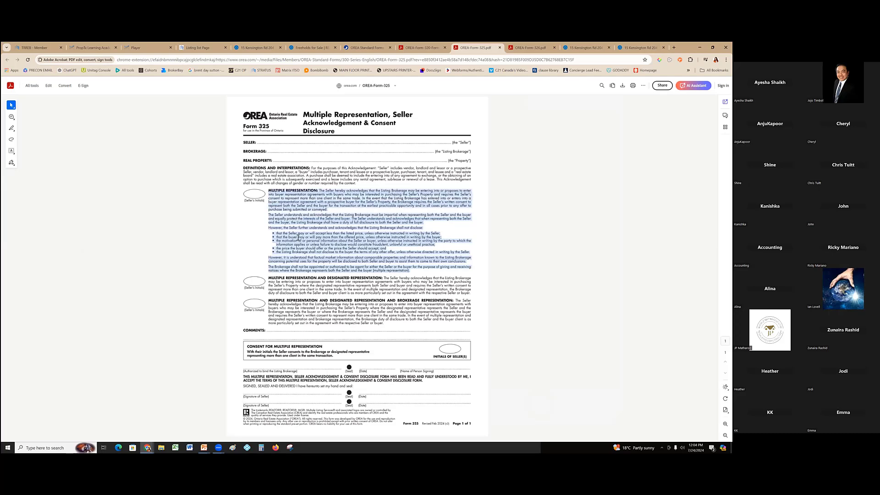
pyautogui.click(298, 237)
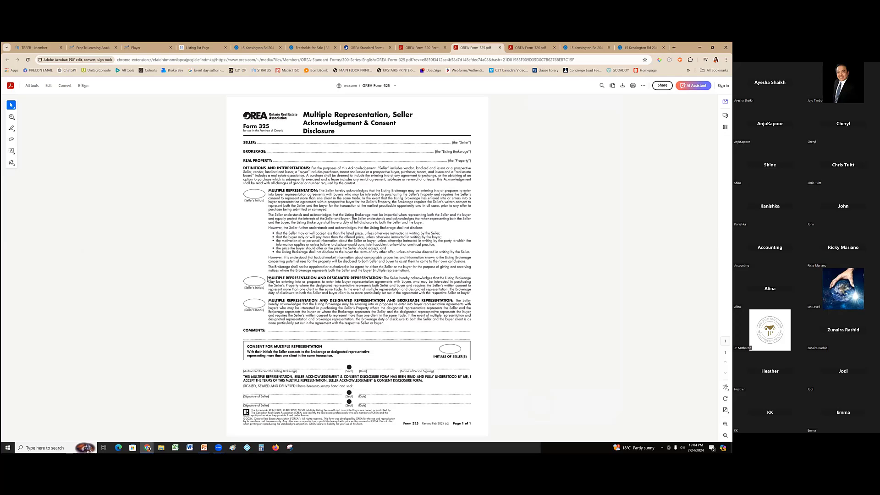
pyautogui.tripleClick(294, 282)
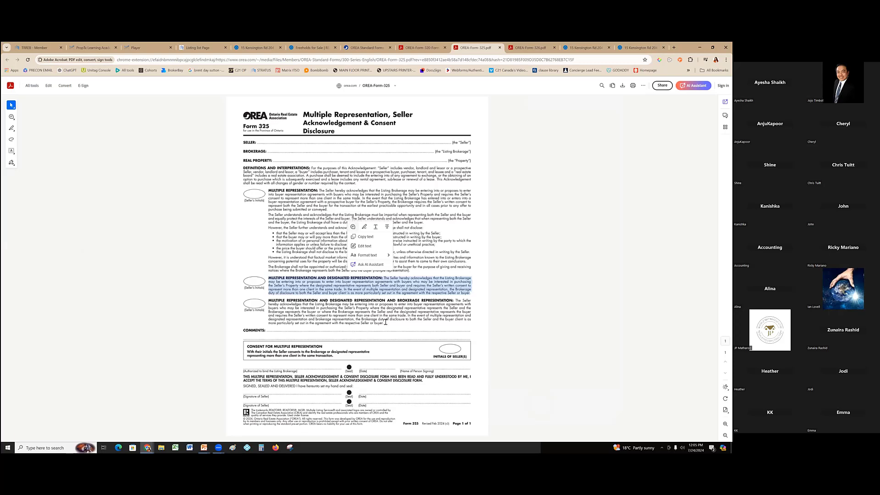
pyautogui.click(363, 316)
pyautogui.moveTo(268, 303); pyautogui.dragTo(343, 316)
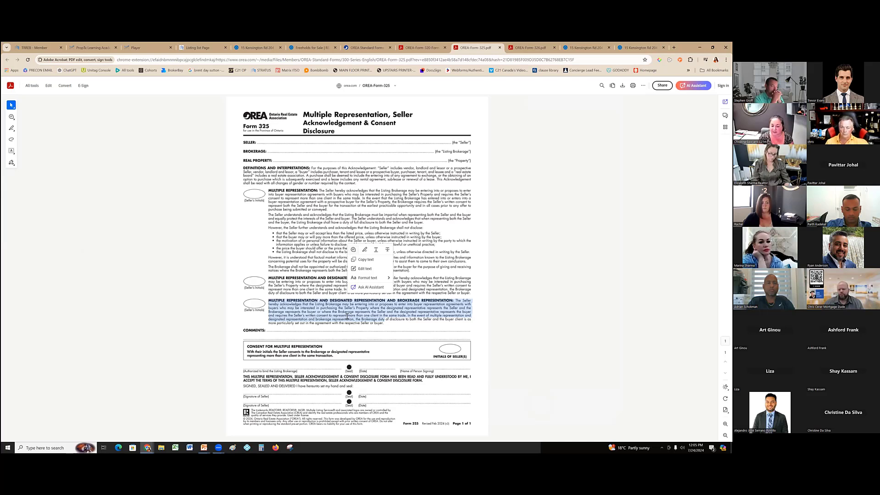
pyautogui.click(306, 312)
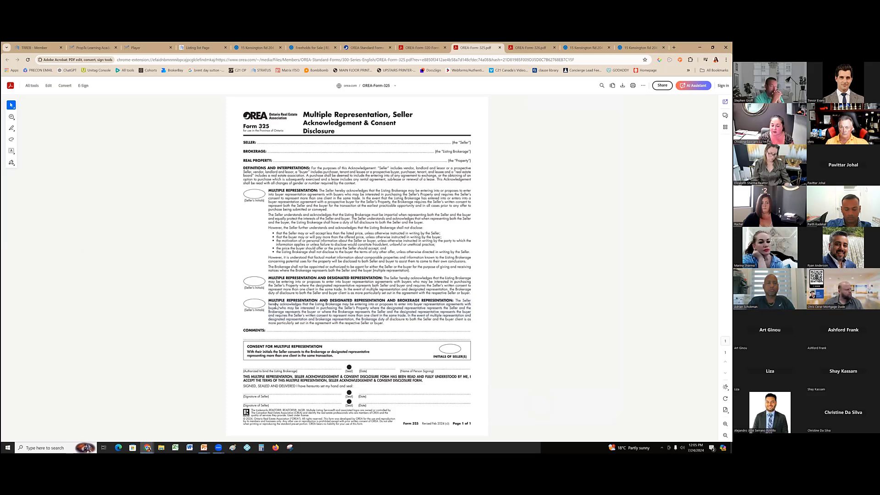
pyautogui.tripleClick(434, 312)
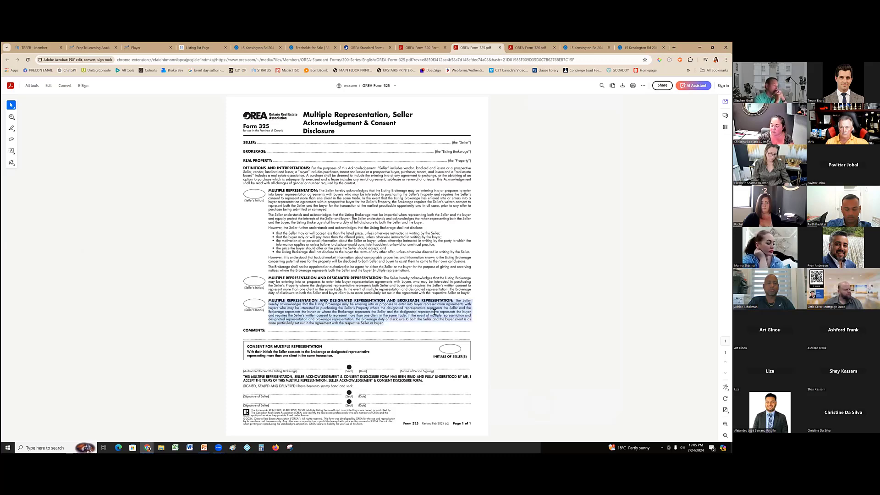
pyautogui.click(363, 299)
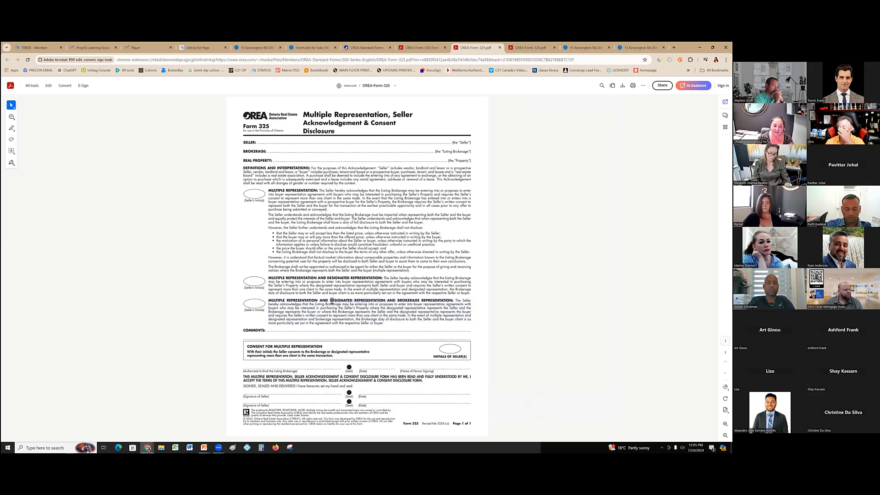
pyautogui.click(332, 301)
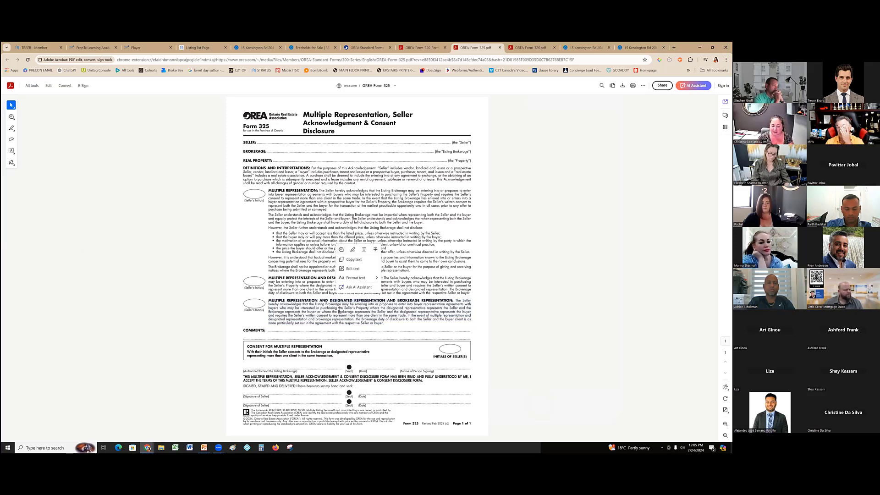
pyautogui.moveTo(386, 324); pyautogui.dragTo(270, 299)
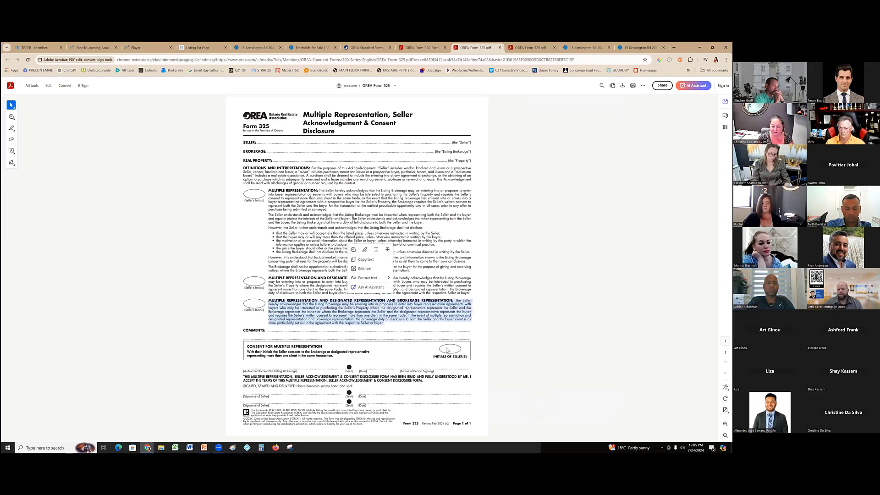
pyautogui.tripleClick(280, 358)
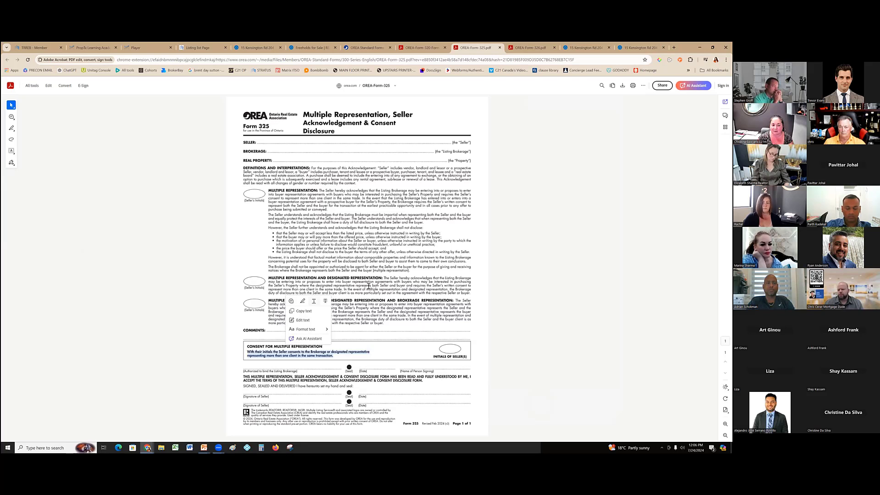
pyautogui.tripleClick(303, 215)
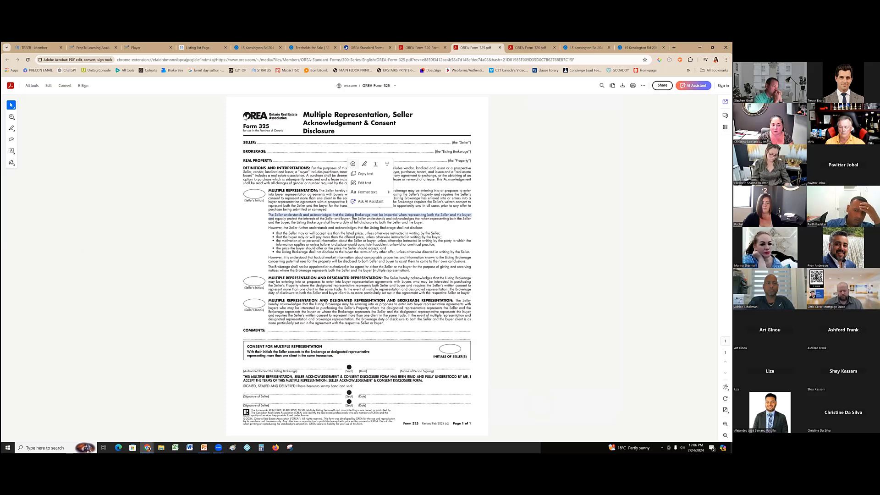
pyautogui.click(246, 117)
pyautogui.moveTo(245, 117)
pyautogui.mouseDown()
pyautogui.moveTo(367, 275)
pyautogui.moveTo(416, 427)
pyautogui.moveTo(478, 428)
pyautogui.mouseUp()
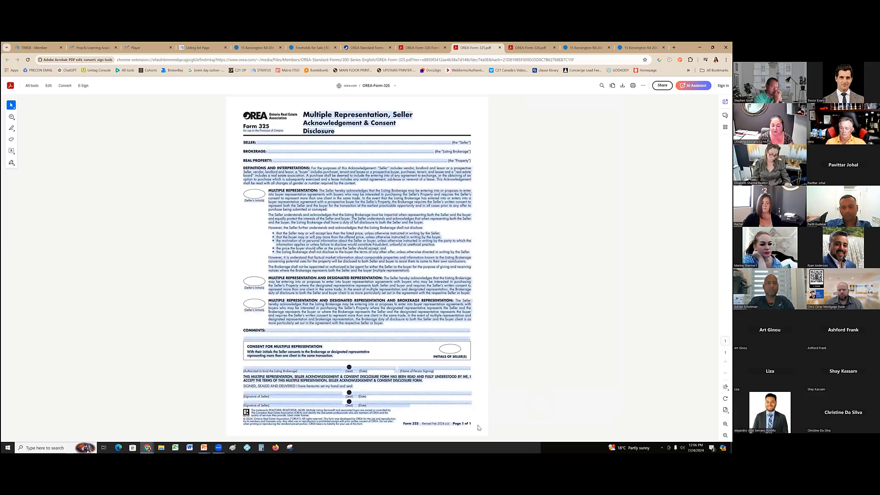
pyautogui.click(513, 330)
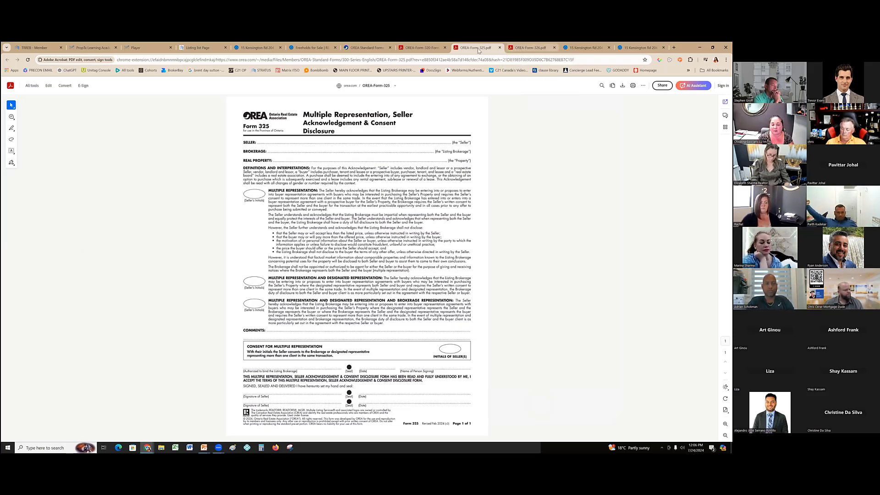
# Compare the Form 320, 325 and 326 PDFs, finishing on the Form 326 Buyer disclosure
pyautogui.click(530, 48)
pyautogui.click(477, 48)
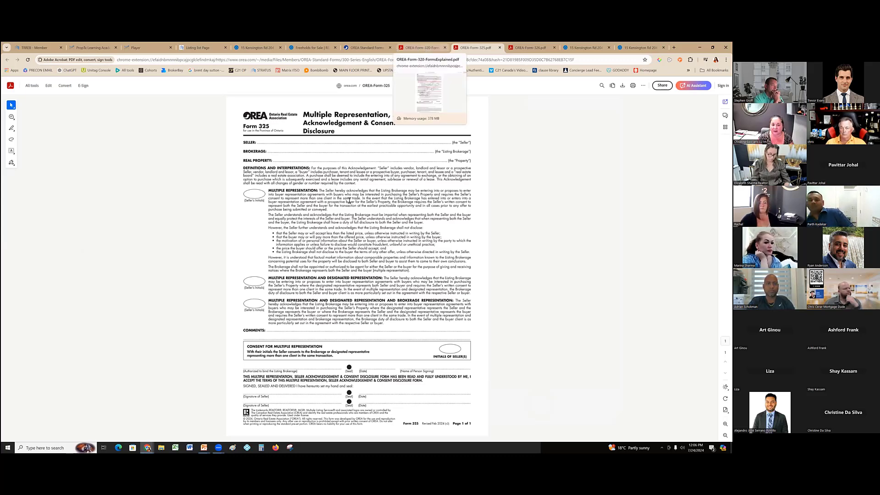
pyautogui.click(422, 47)
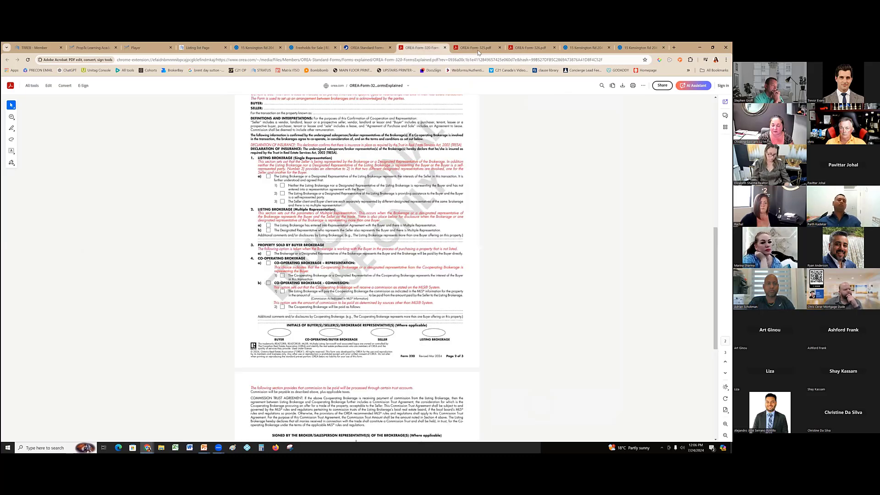
pyautogui.click(476, 47)
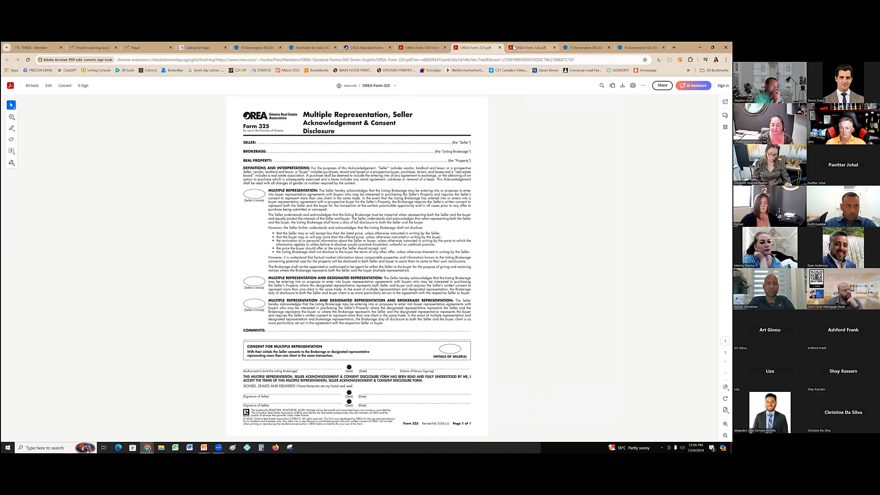
pyautogui.click(515, 47)
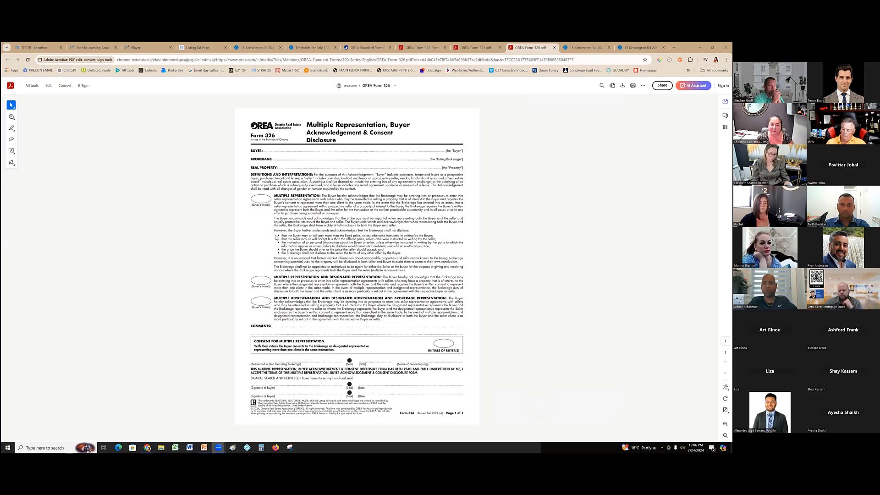
pyautogui.click(437, 123)
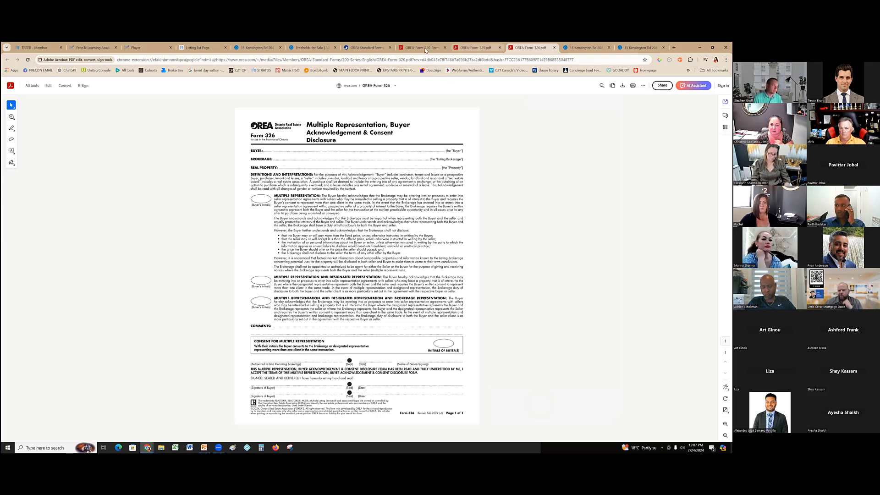
pyautogui.click(471, 49)
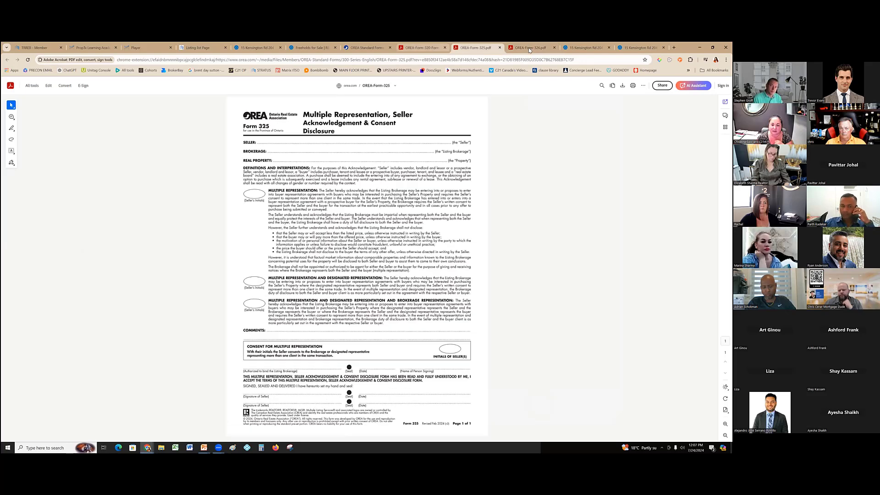
pyautogui.click(509, 50)
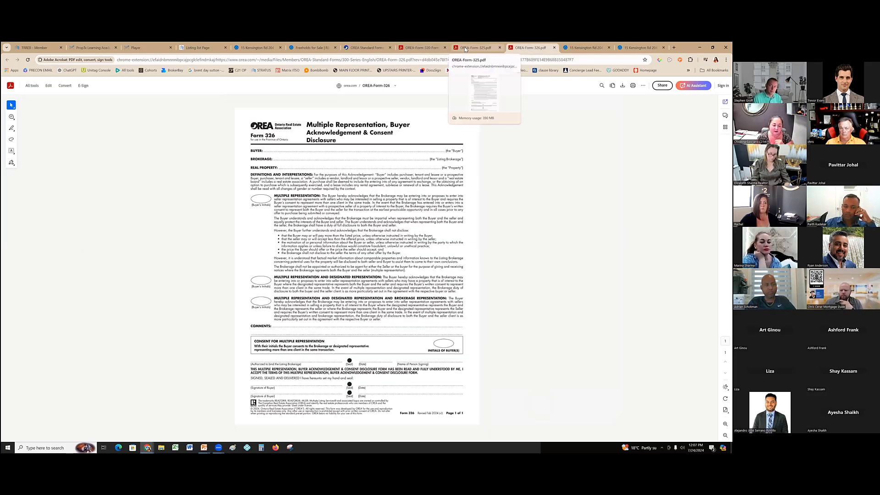
pyautogui.click(475, 48)
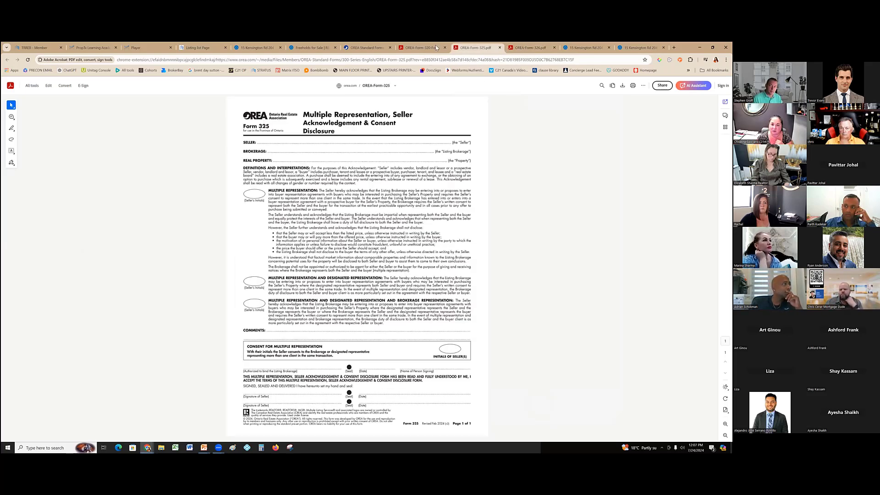
pyautogui.click(529, 47)
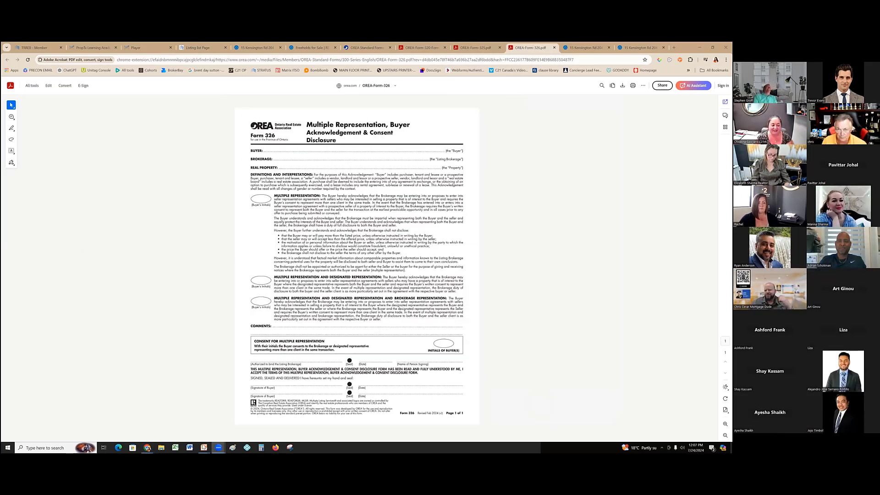